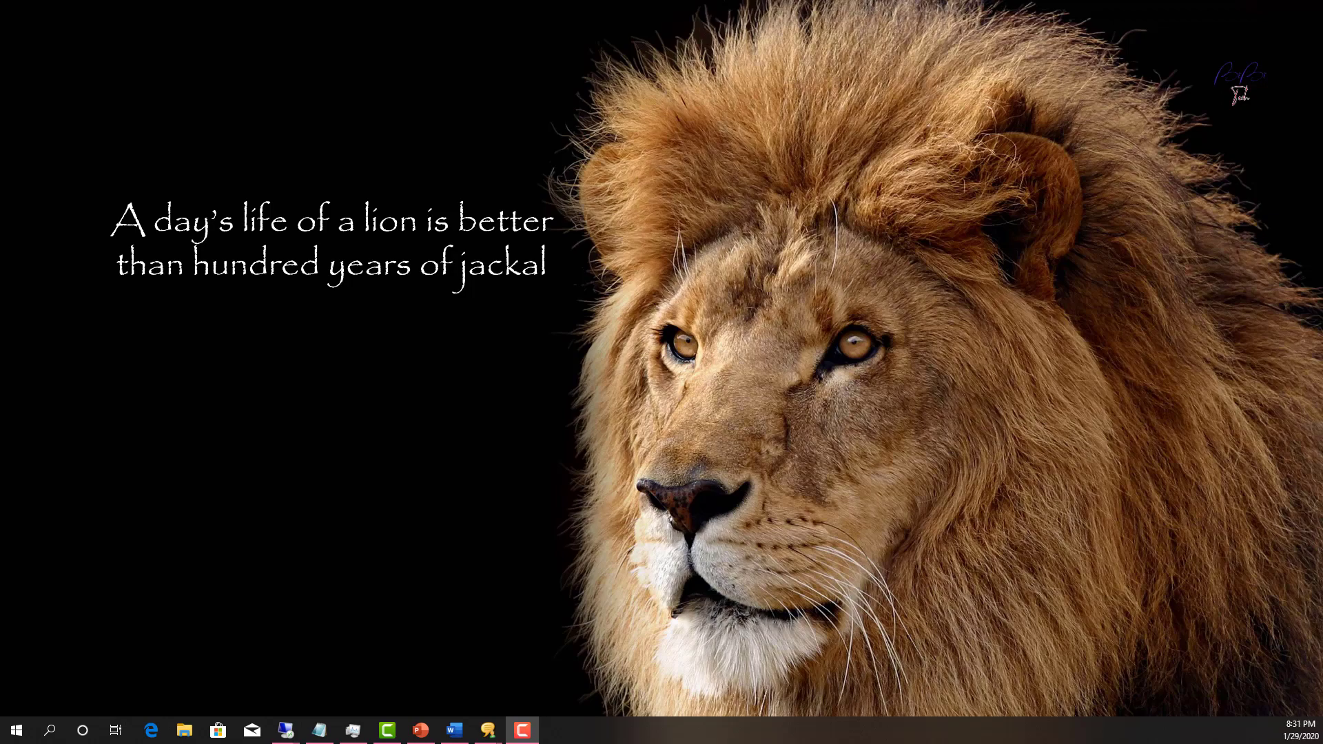
Bring the sql01 Remote Desktop session to the front with Alt+Tab.
{"action": "key", "text": "alt+Tab"}
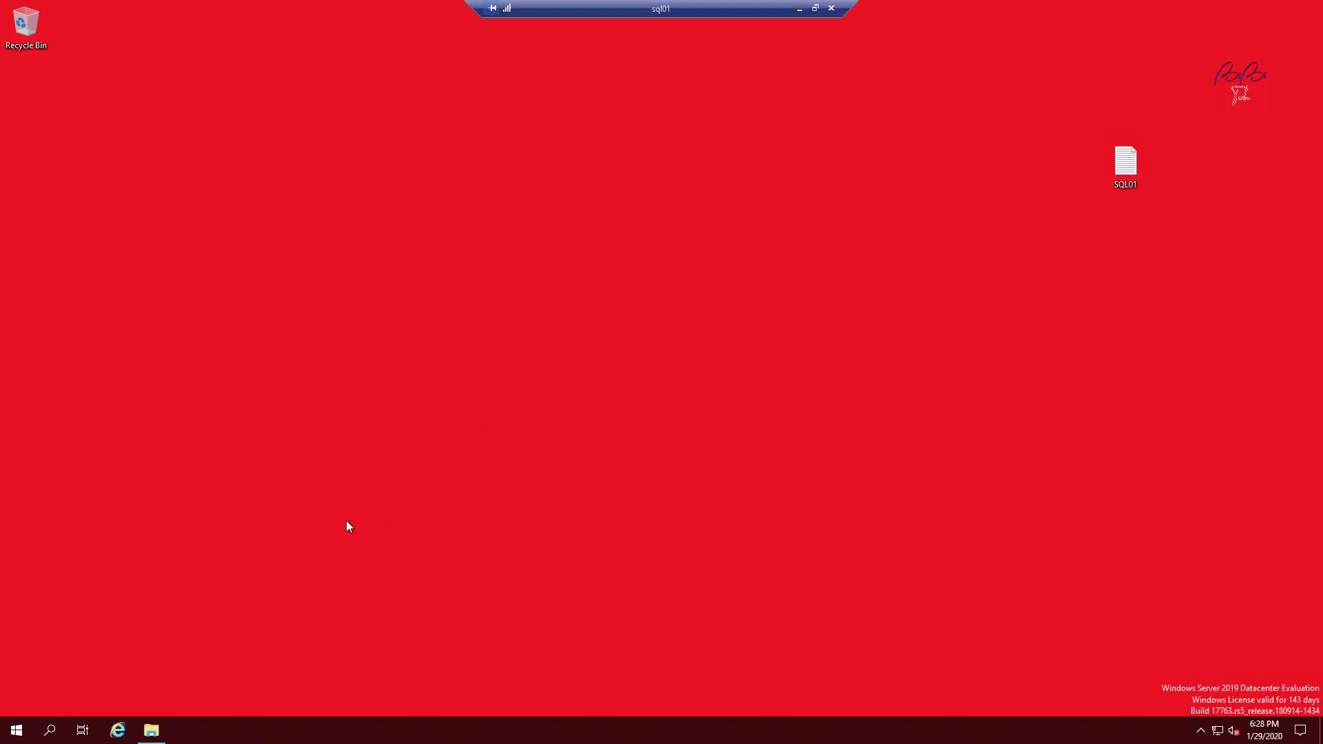
Run the SQLServerReportingServices installer from Installation_Media as administrator and allow elevation.
{"action": "left_click", "coordinate": [153, 730]}
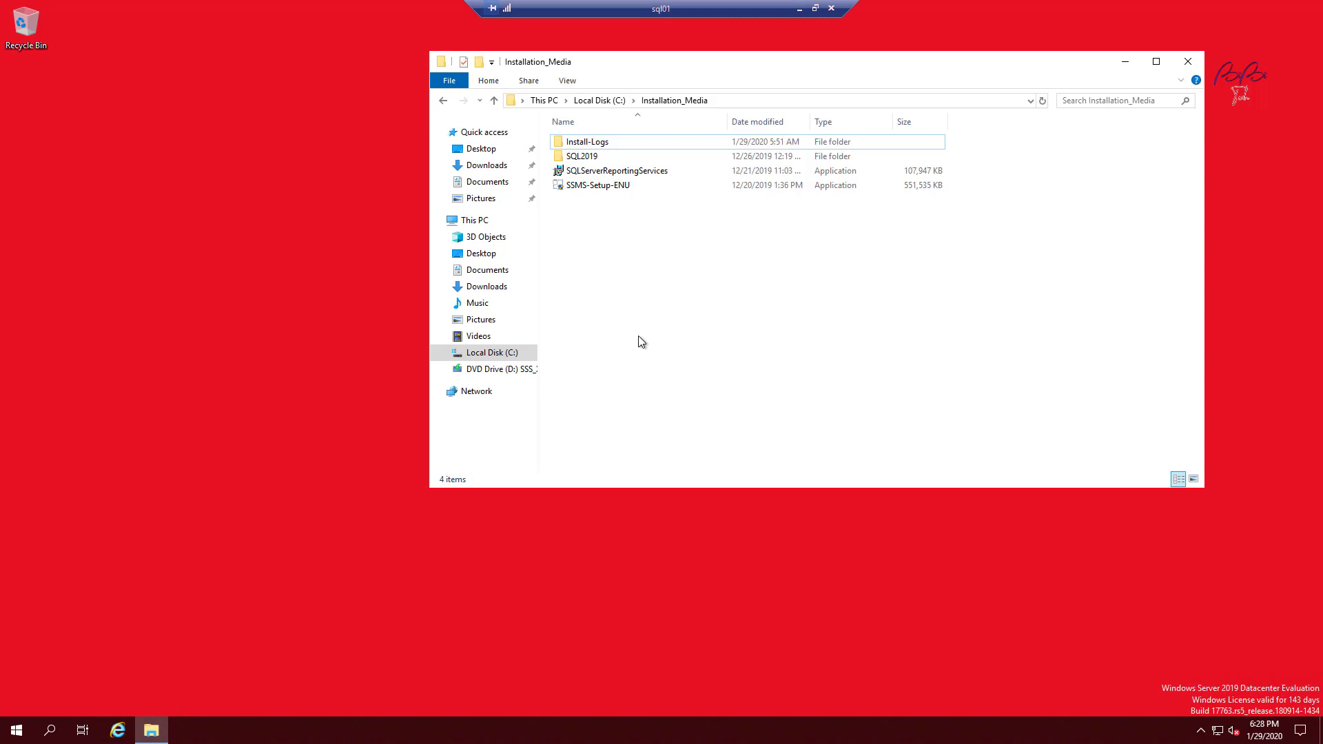
{"action": "left_click", "coordinate": [623, 171]}
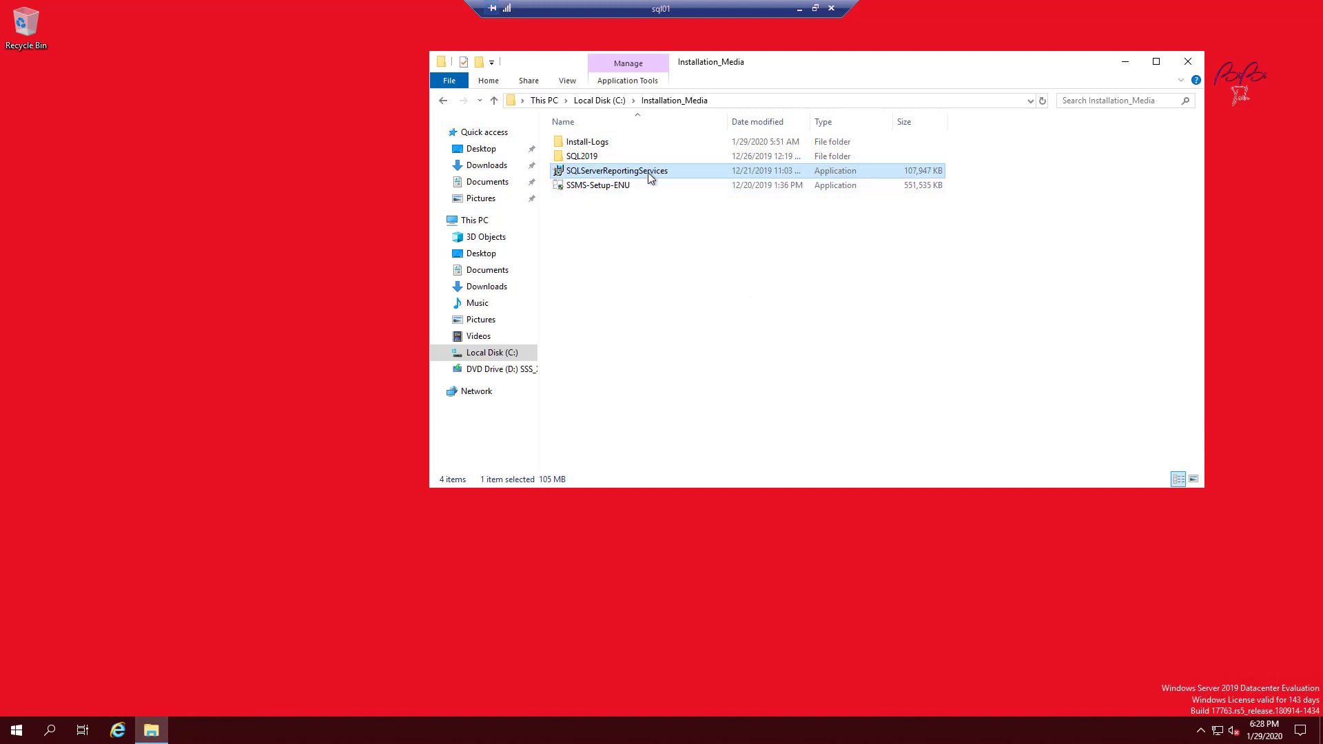
{"action": "right_click", "coordinate": [648, 172]}
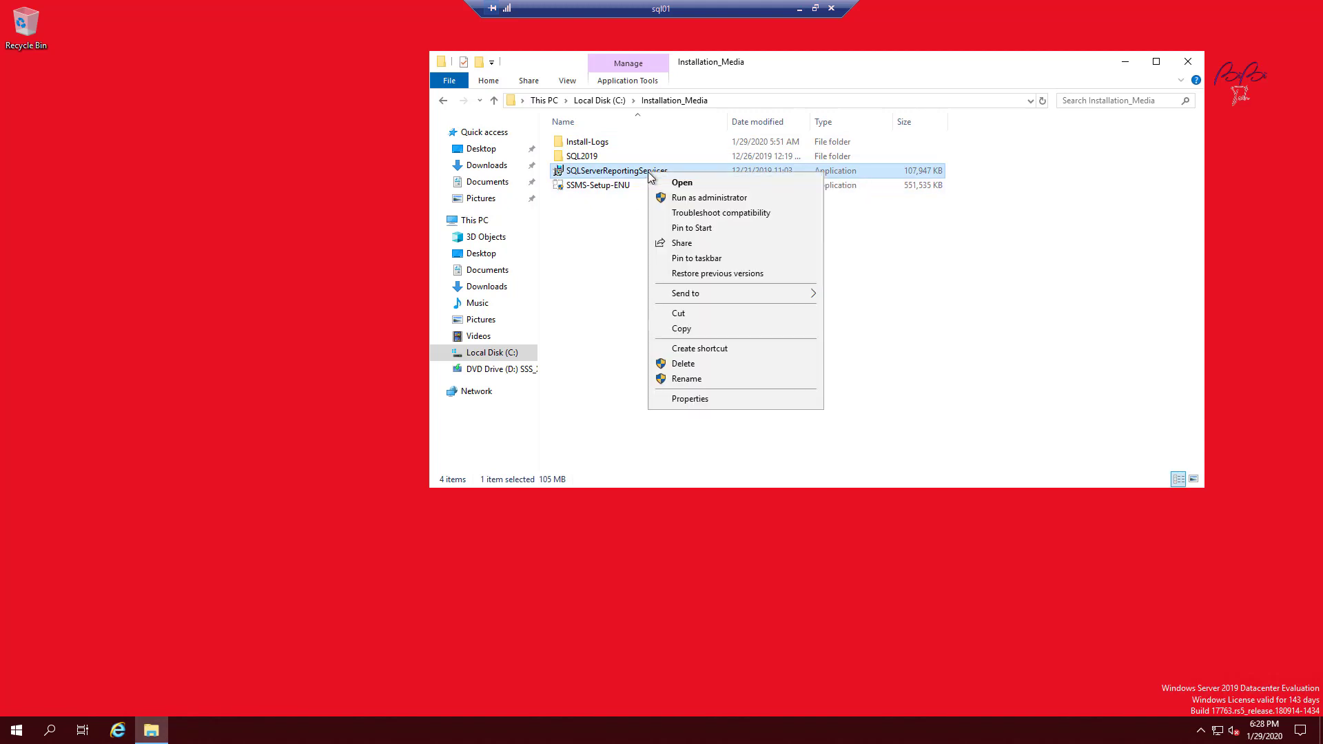
{"action": "left_click", "coordinate": [713, 198]}
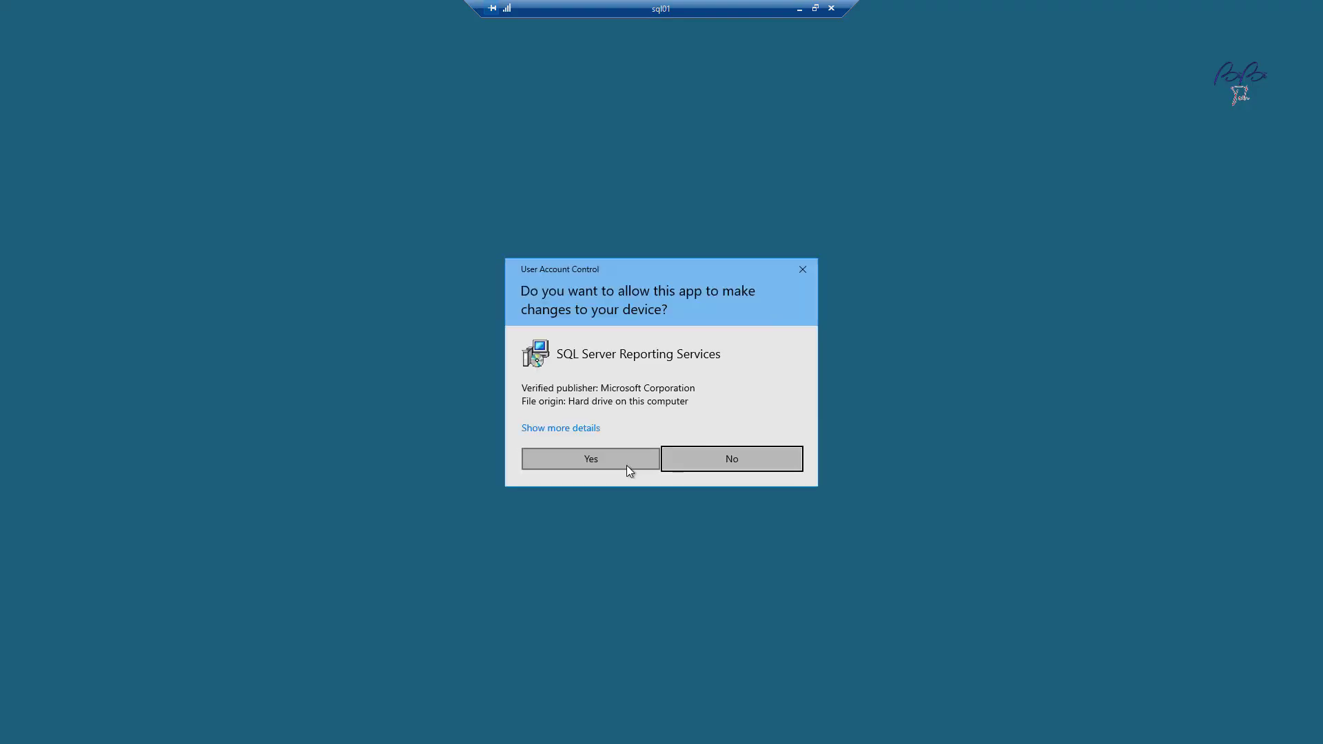
{"action": "left_click", "coordinate": [630, 469]}
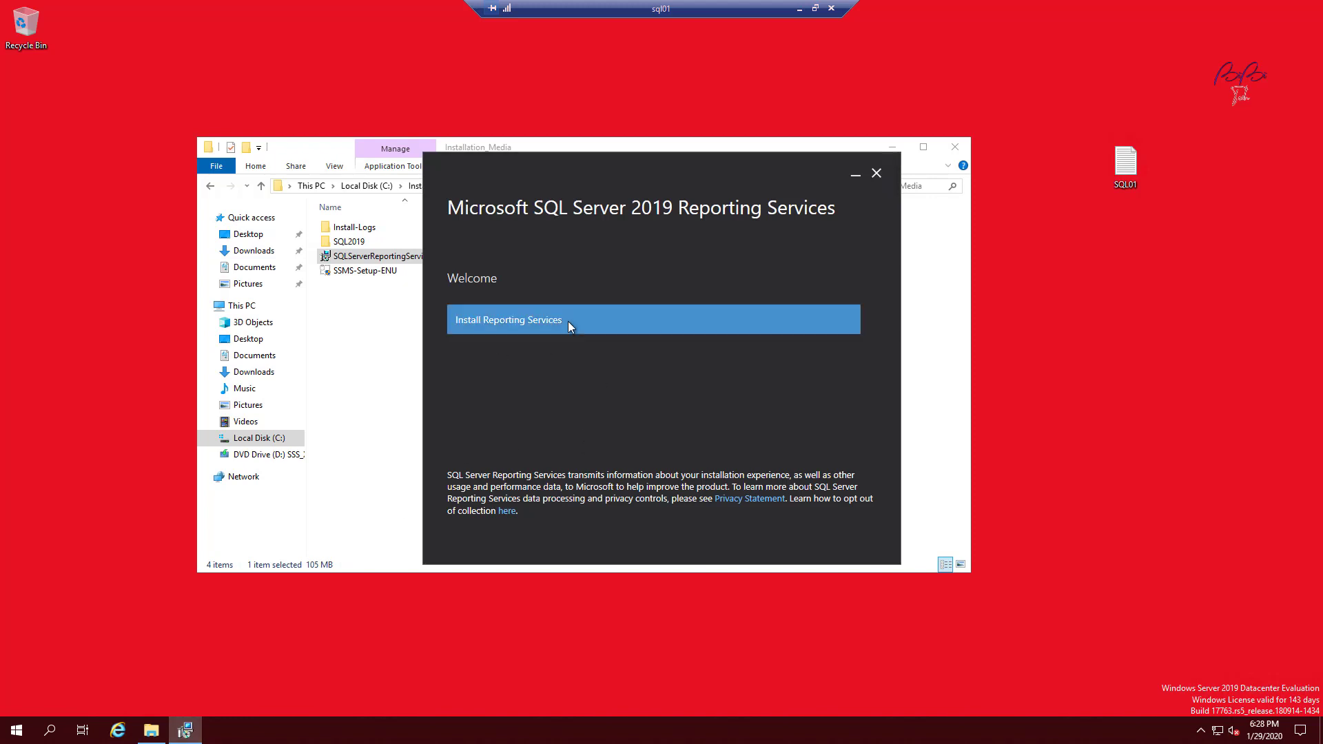
Choose to install Reporting Services with the free Developer edition and accept the SQL Server 2019 license terms.
{"action": "left_click", "coordinate": [627, 324]}
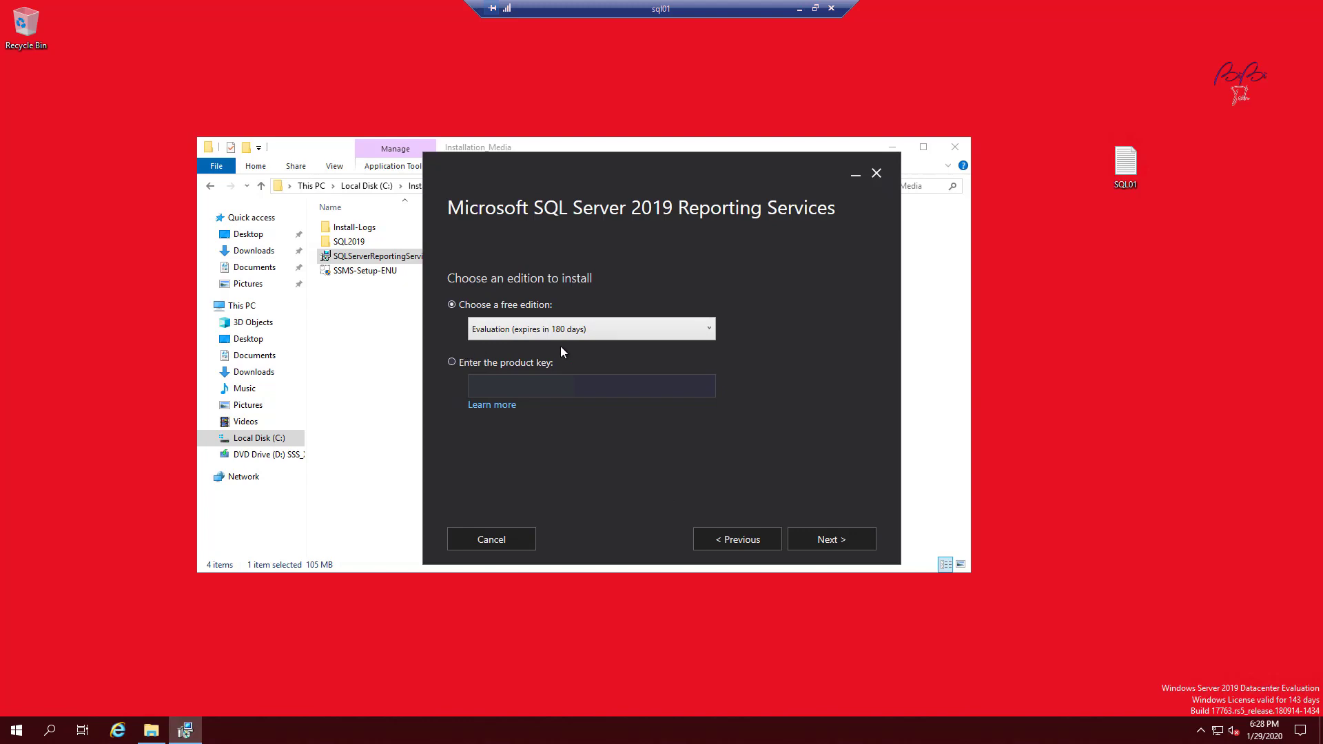
{"action": "left_click", "coordinate": [596, 333]}
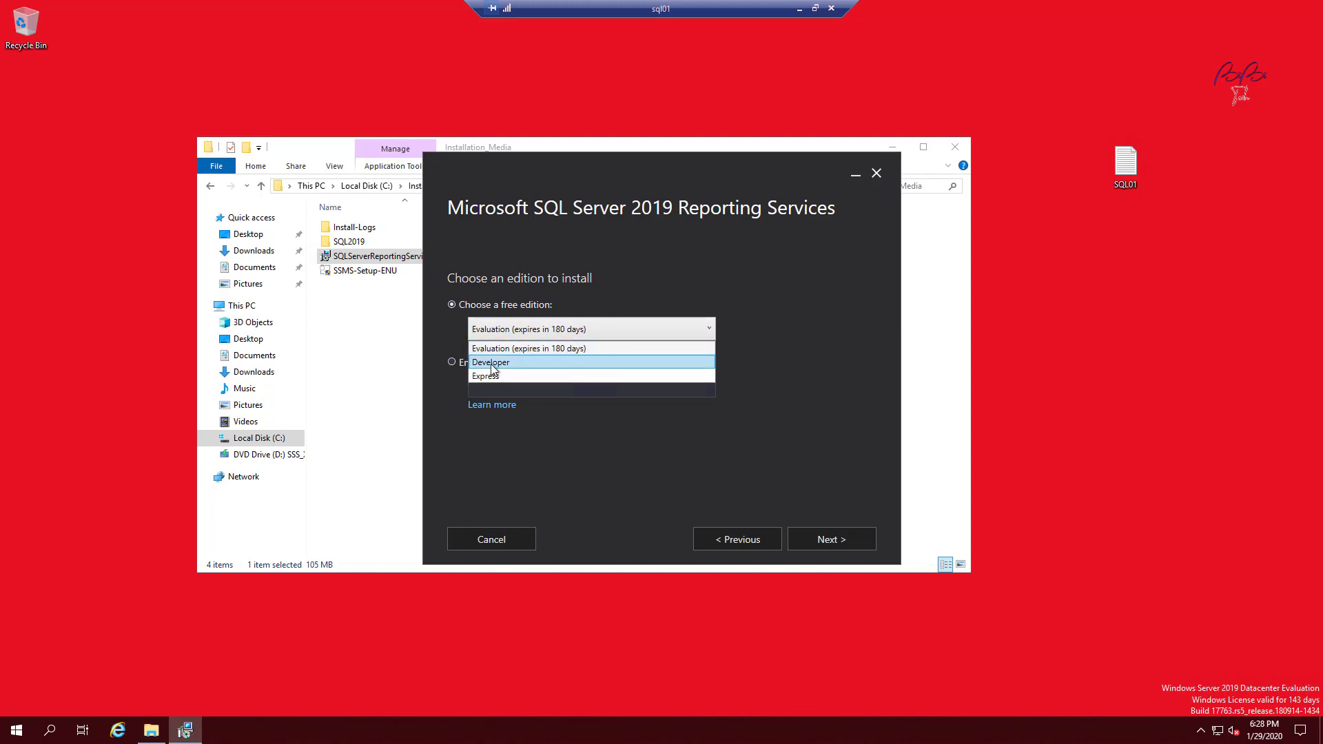
{"action": "left_click", "coordinate": [760, 288]}
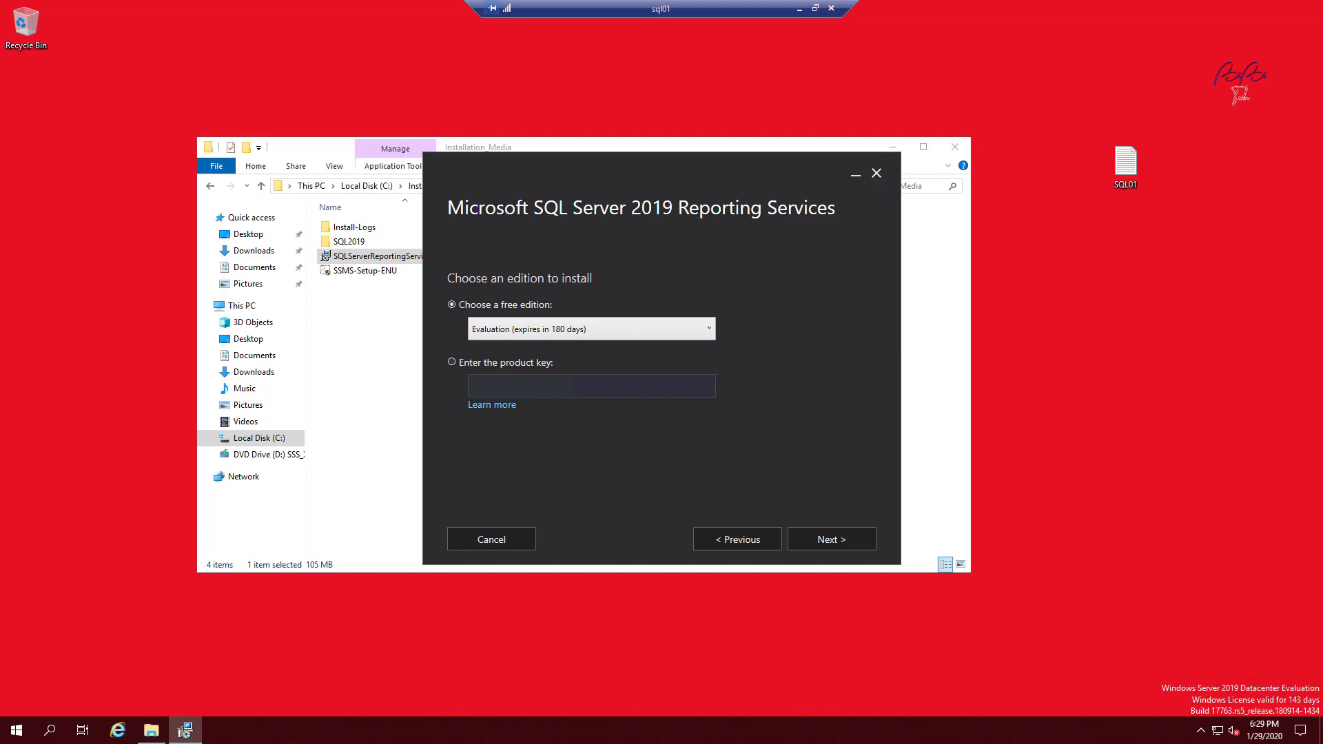
{"action": "key", "text": "Return"}
{"action": "left_click", "coordinate": [504, 491]}
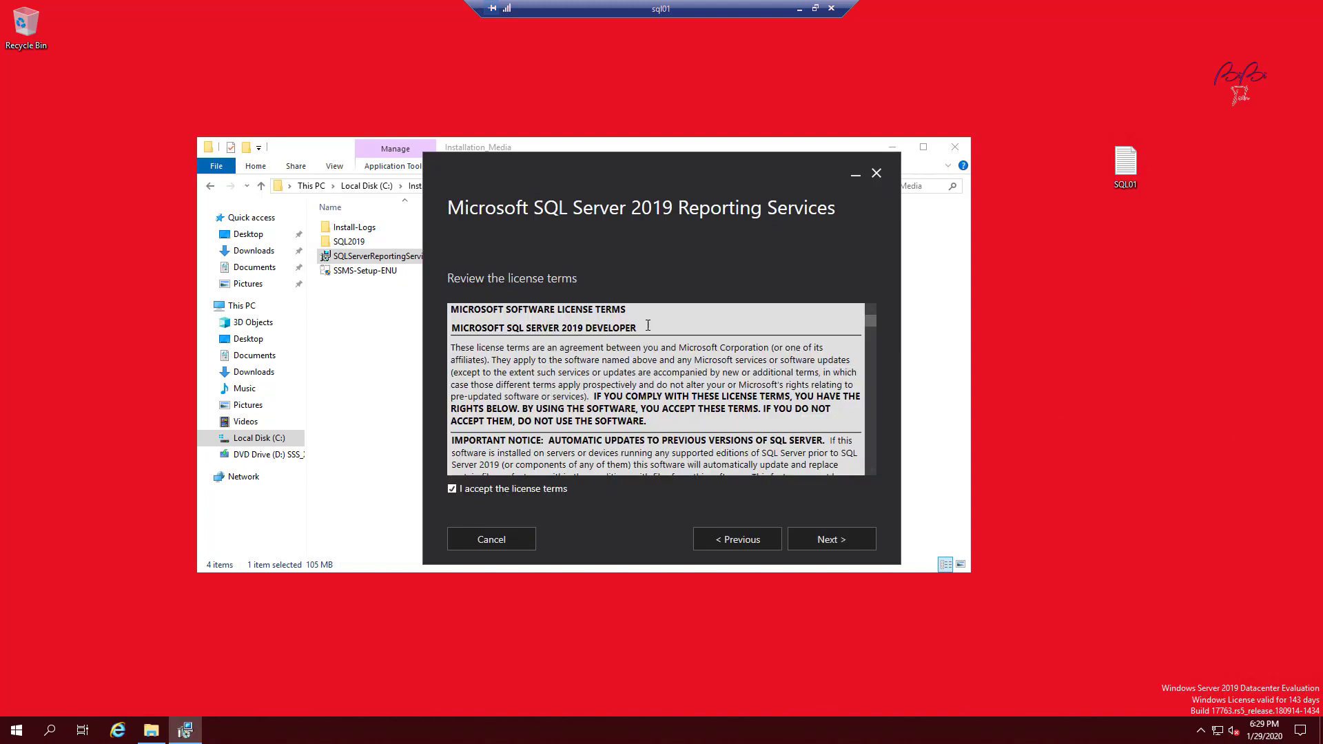
Install Reporting Services to the default folder, then launch configuration of the new report server.
{"action": "left_click", "coordinate": [849, 540]}
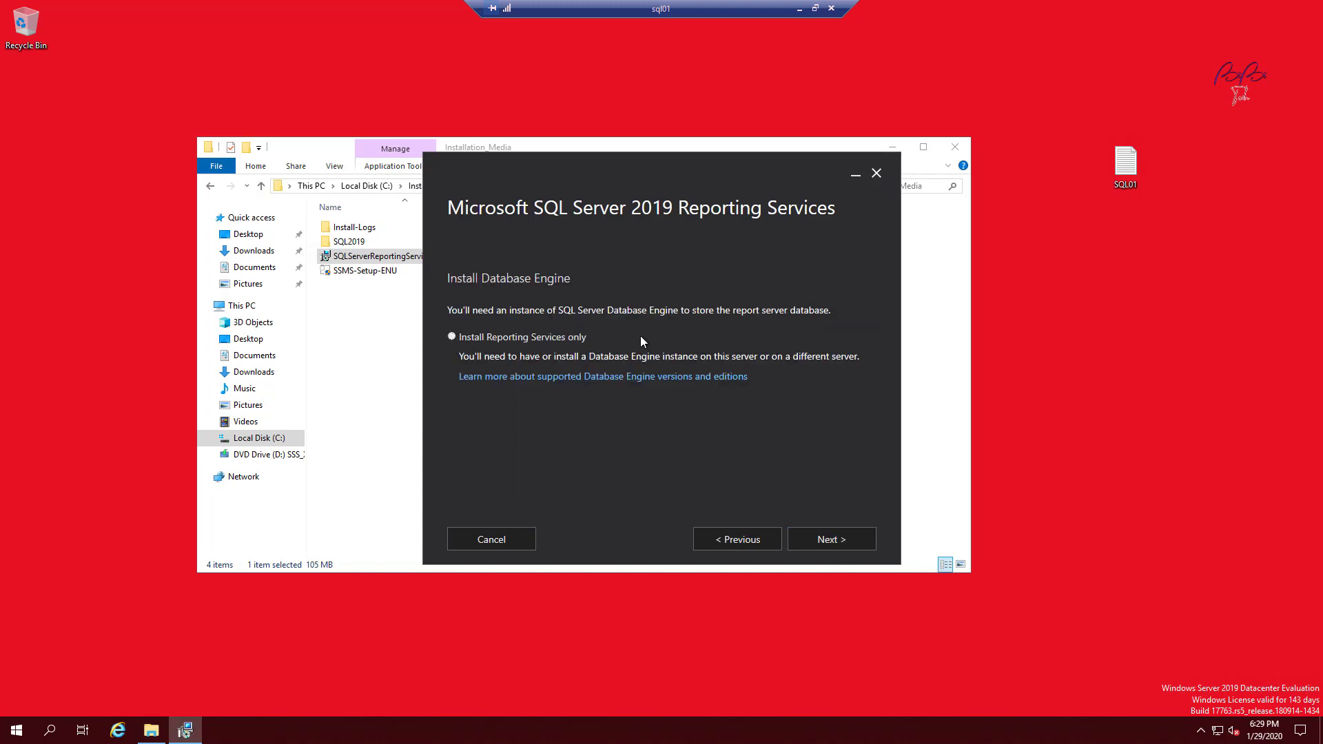
{"action": "left_click", "coordinate": [842, 535]}
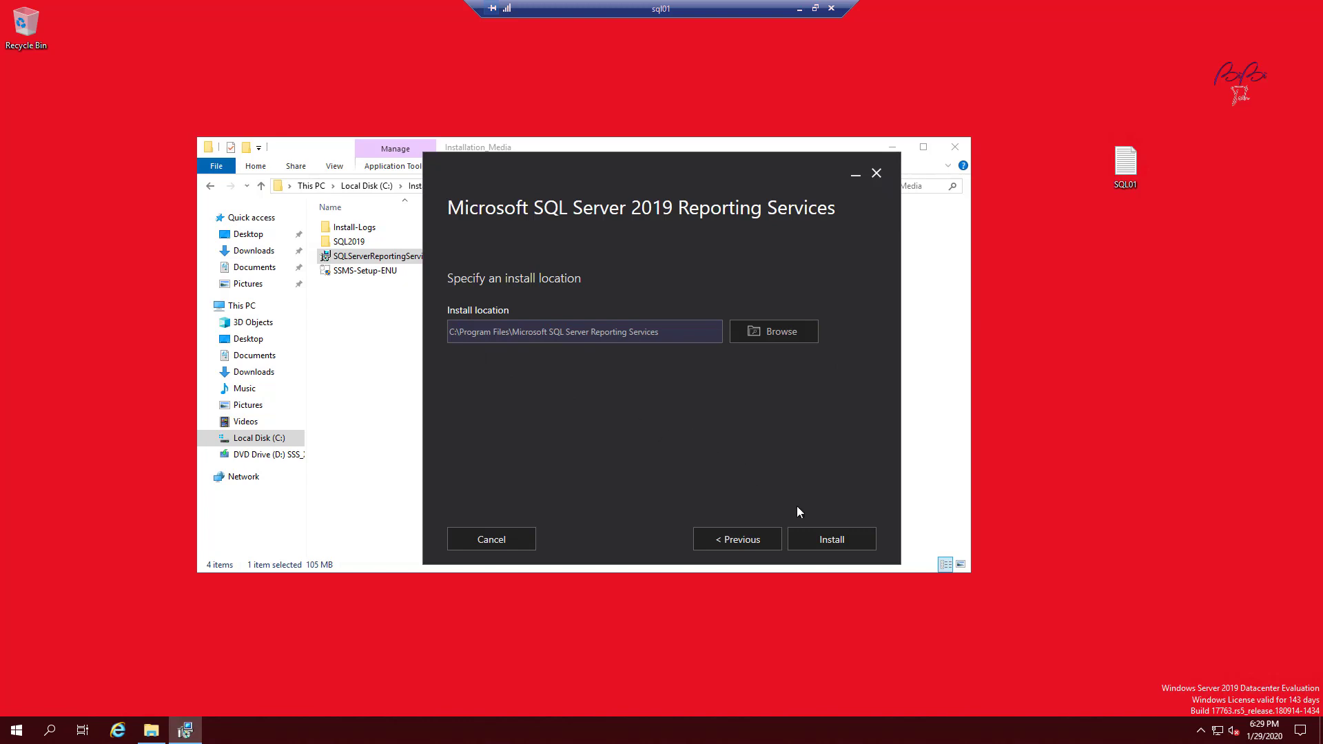
{"action": "left_click", "coordinate": [820, 539]}
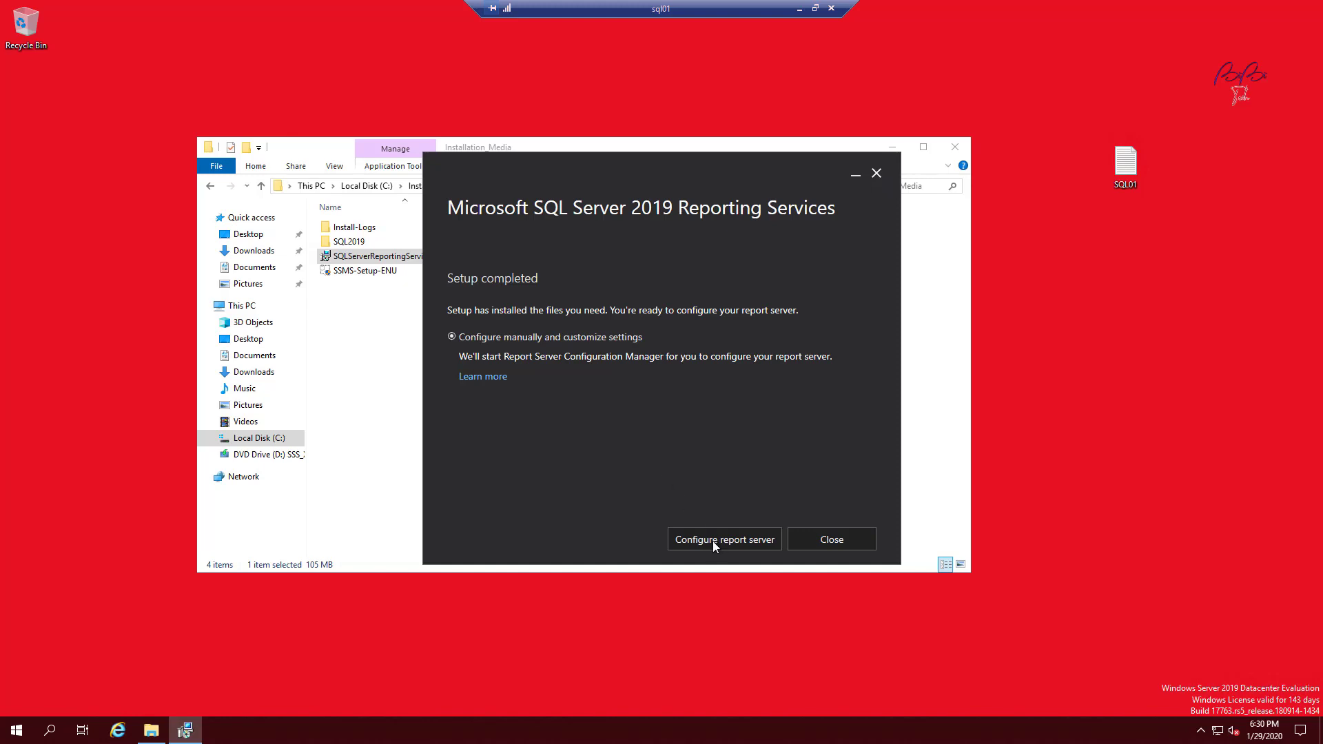
{"action": "left_click", "coordinate": [747, 545]}
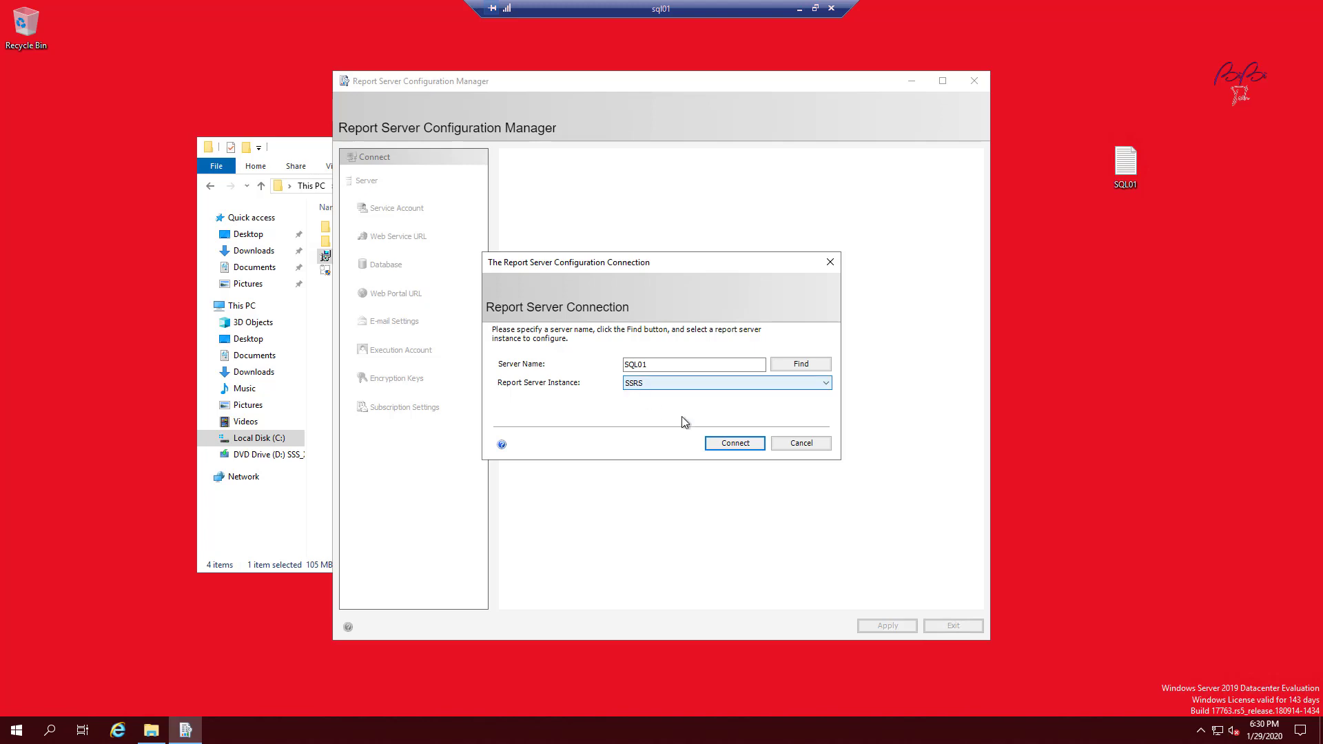
Connect Report Server Configuration Manager to server SQL01, instance SSRS.
{"action": "left_click", "coordinate": [736, 445]}
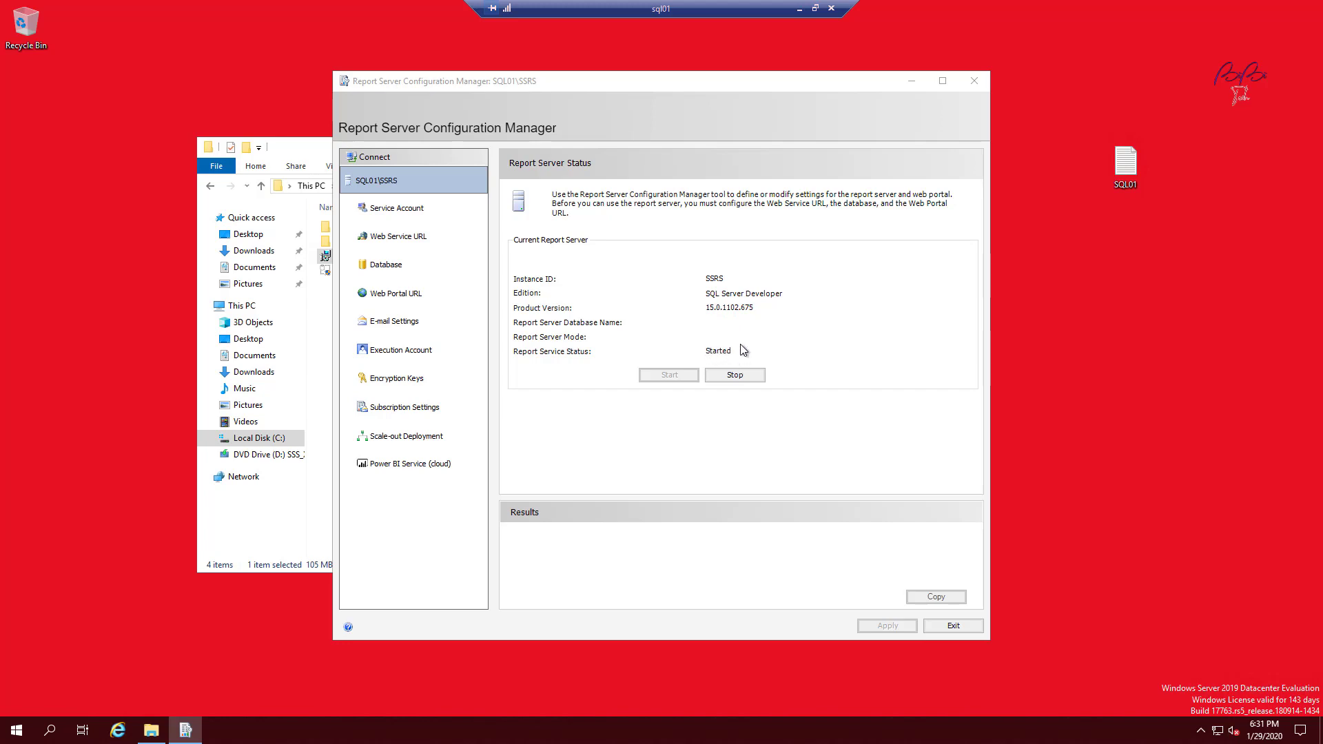
{"action": "left_click", "coordinate": [404, 217]}
Set the report server service to a custom domain account, enter its name and password, and apply.
{"action": "left_click", "coordinate": [404, 216]}
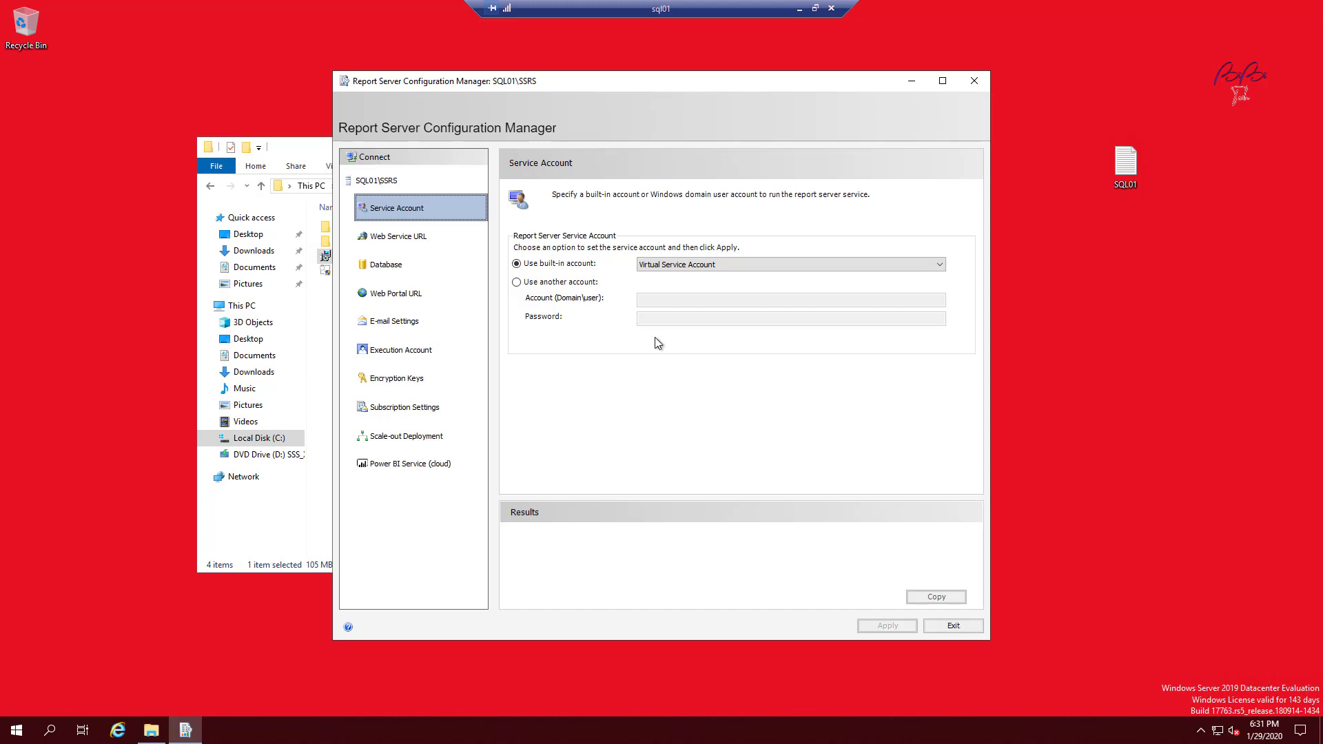
{"action": "left_click", "coordinate": [551, 288]}
{"action": "left_click", "coordinate": [665, 297]}
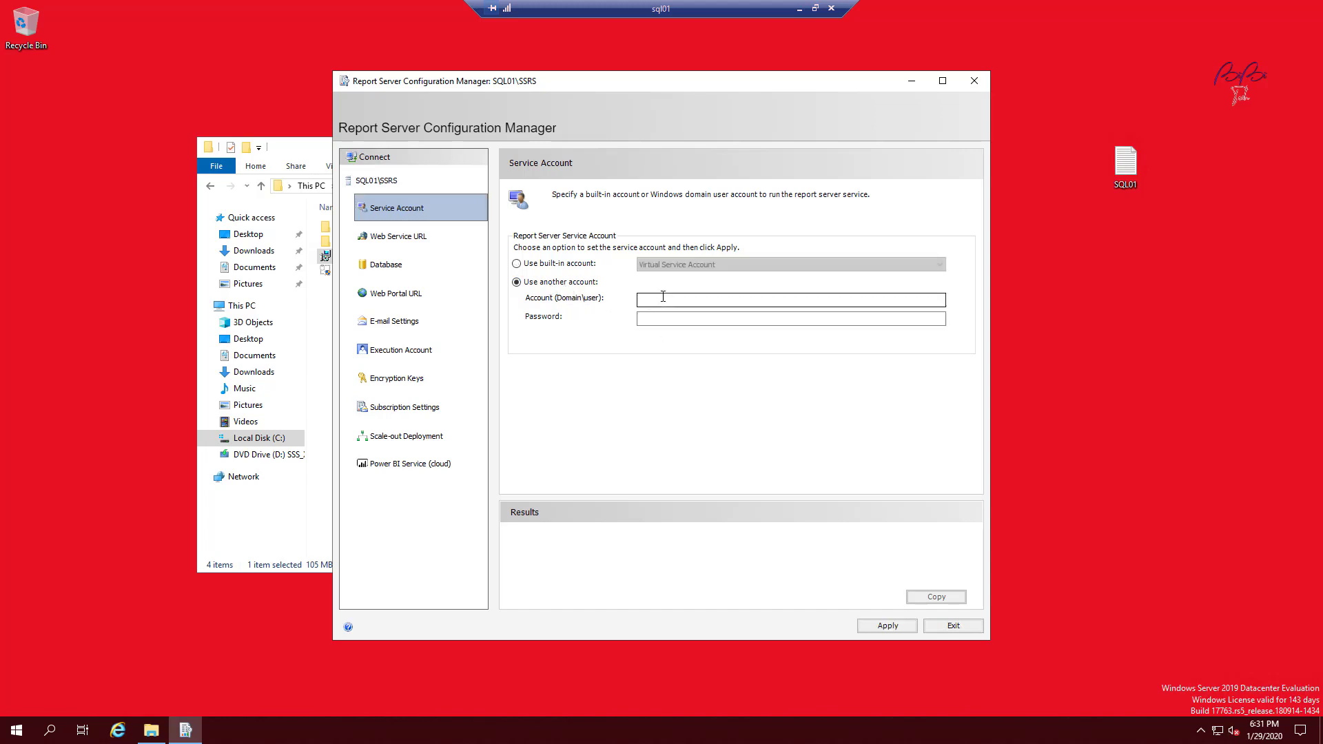
{"action": "type", "text": "bibitech"}
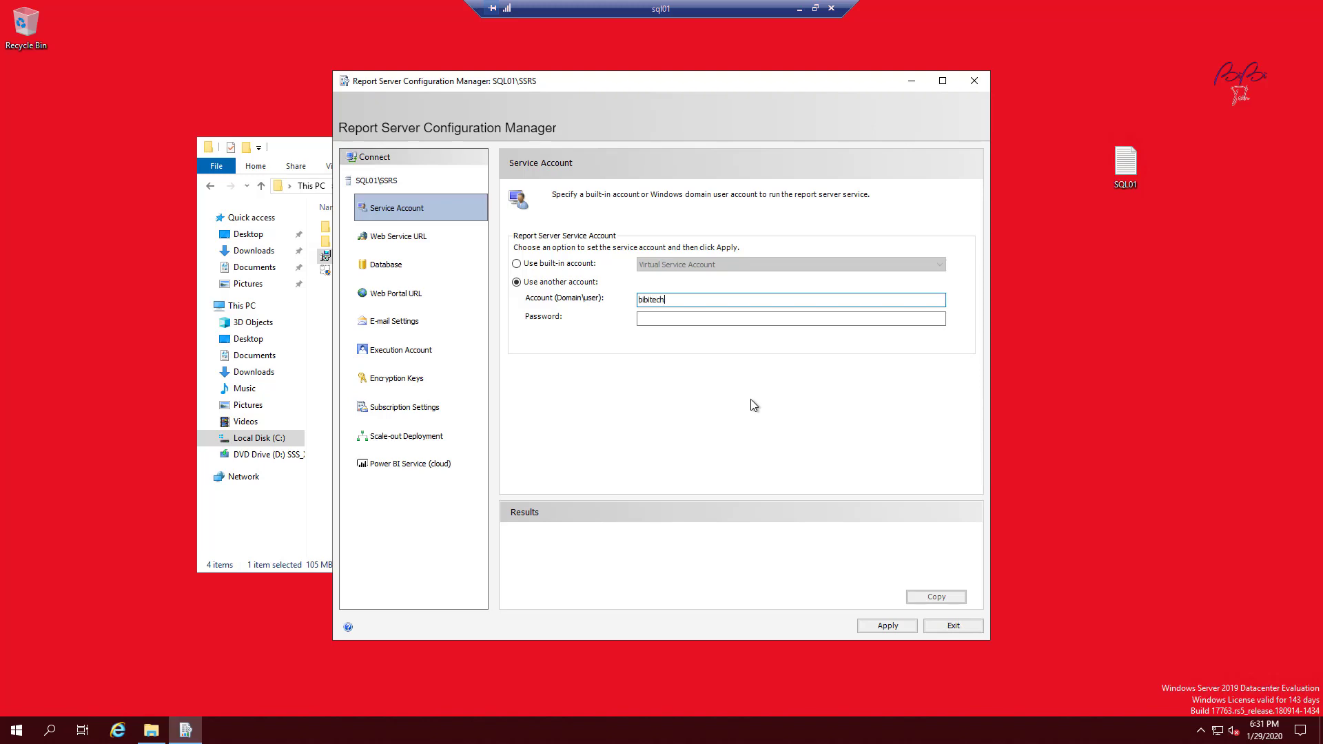
{"action": "type", "text": "\\svc_sql1"}
{"action": "key", "text": "Tab"}
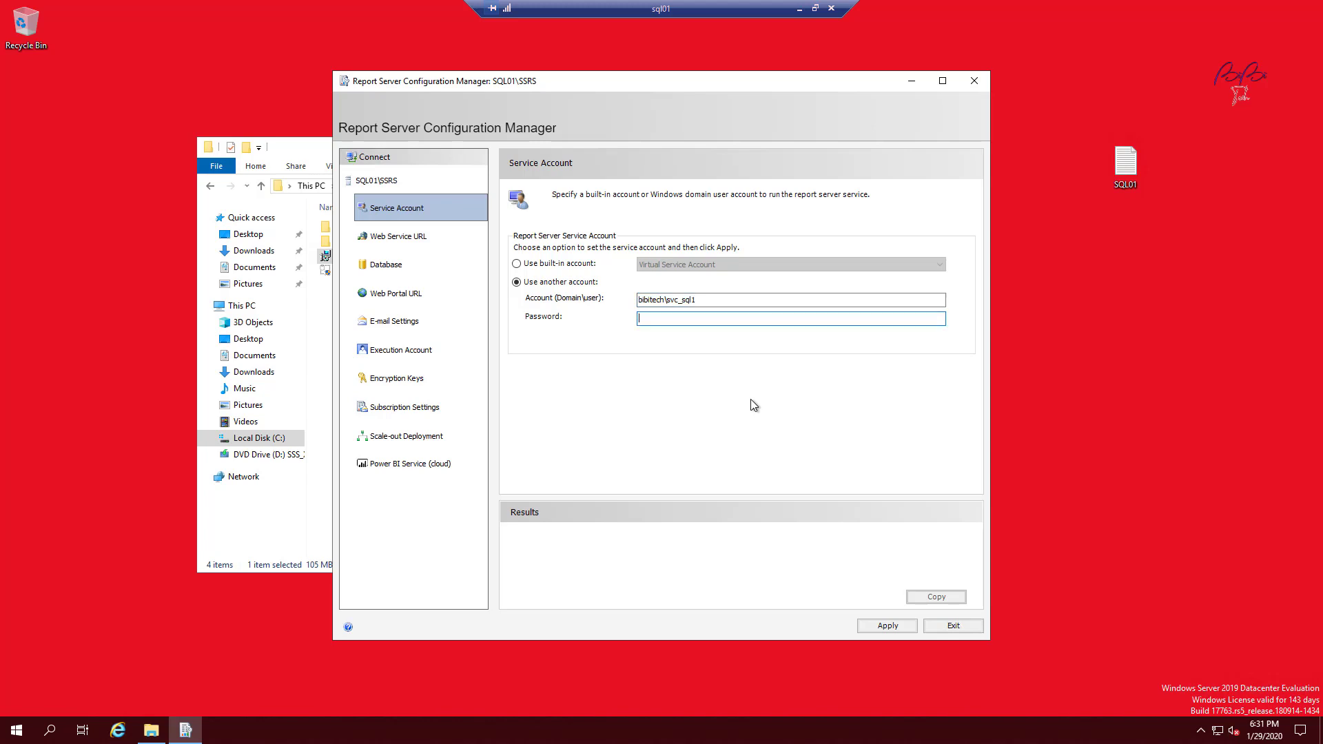
{"action": "type", "text": "*********"}
{"action": "left_click", "coordinate": [890, 628]}
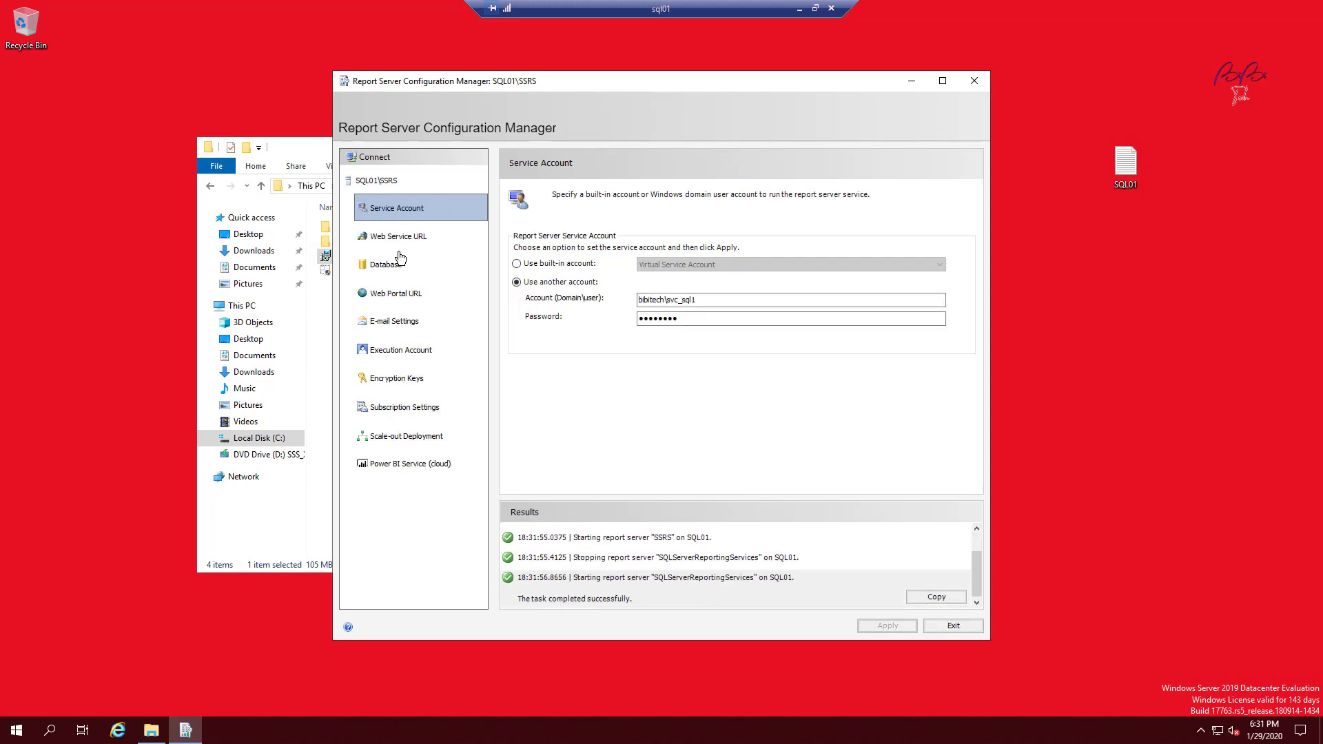
{"action": "left_click", "coordinate": [445, 247]}
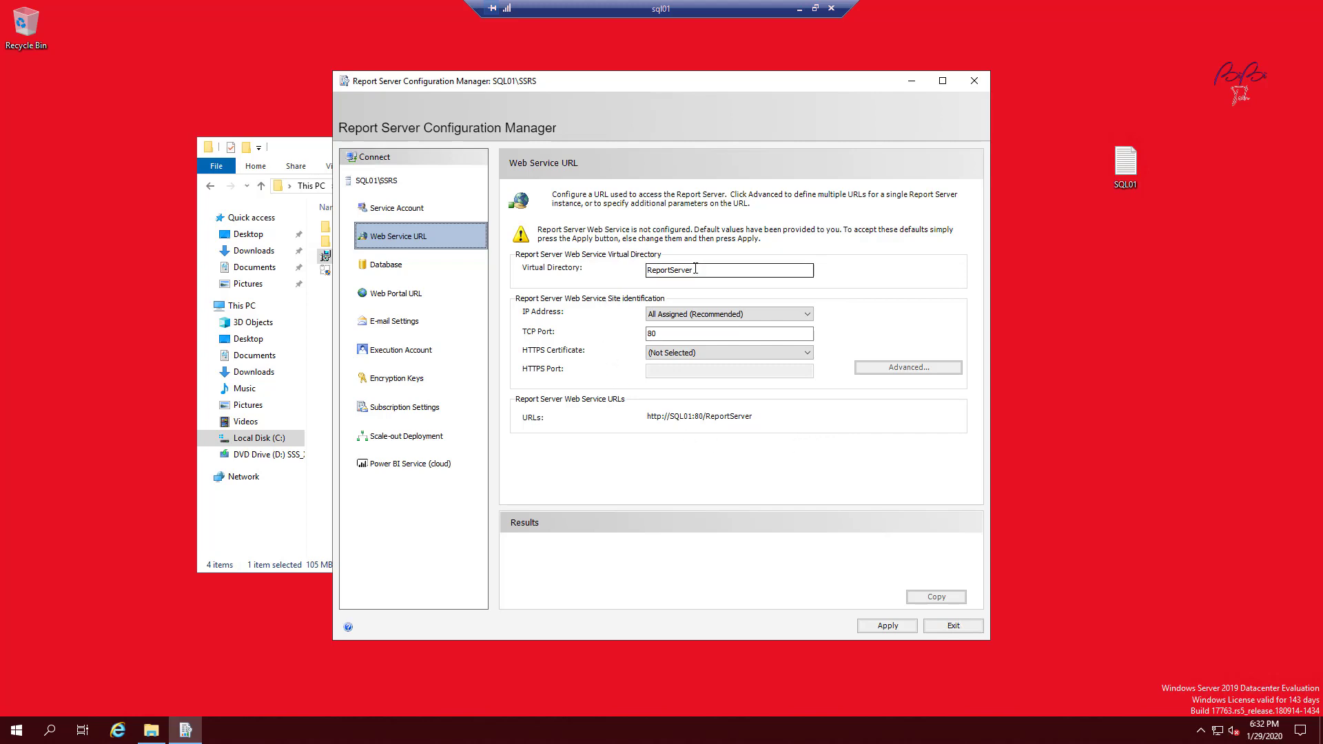
{"action": "left_click", "coordinate": [728, 273]}
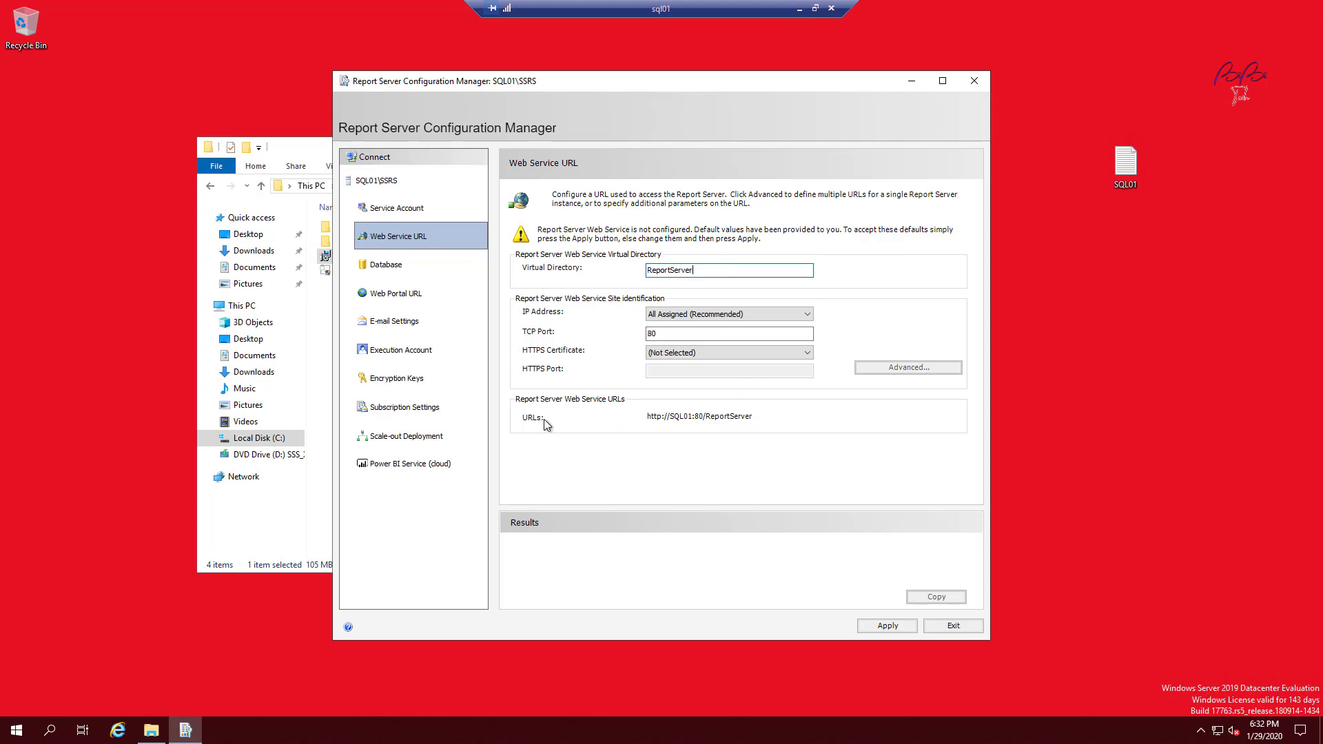
{"action": "type", "text": "tset"}
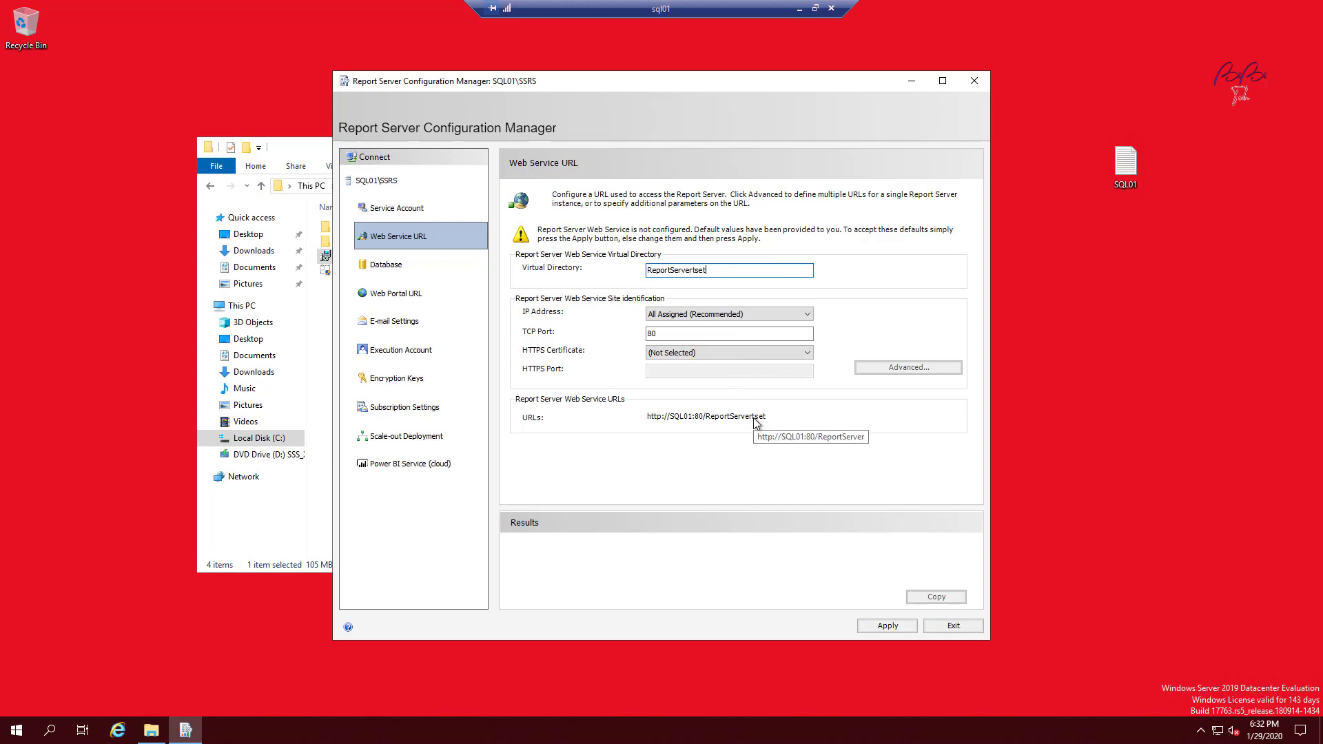
{"action": "key", "text": "BackSpace"}
{"action": "key", "text": "BackSpace"}
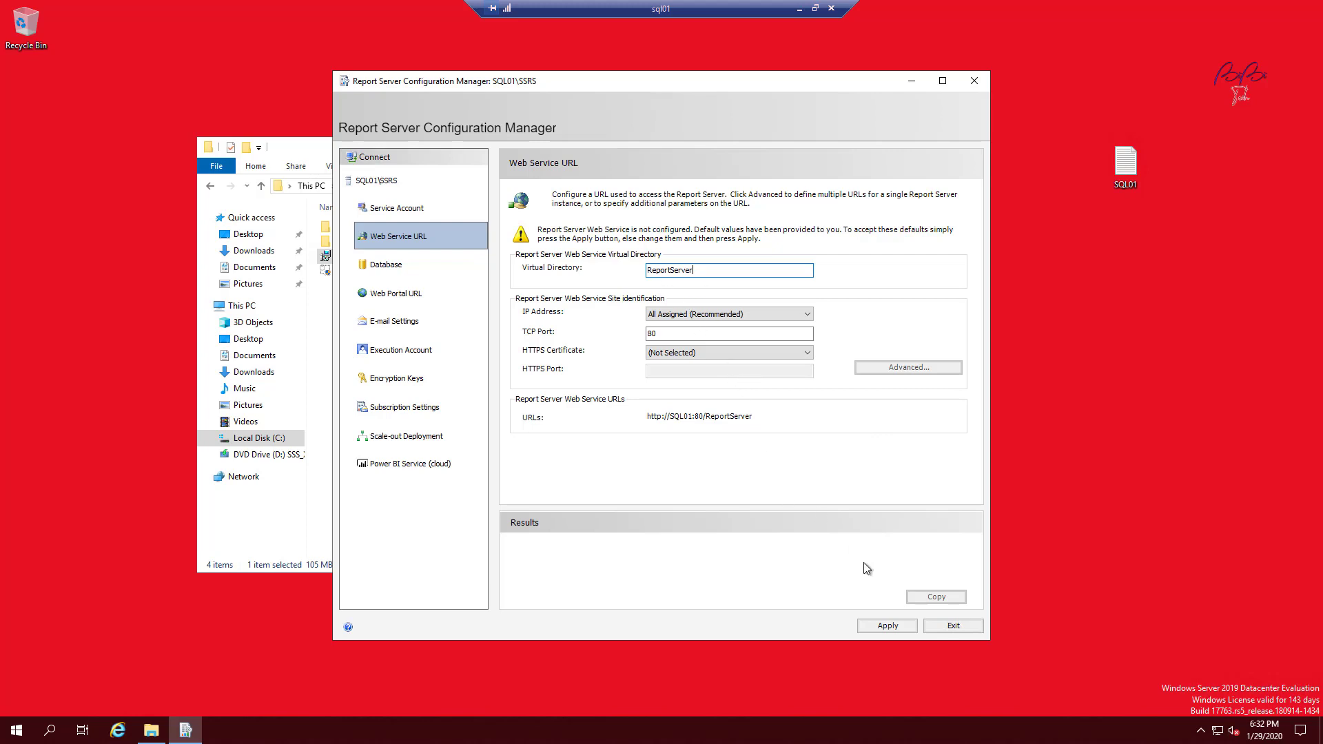
{"action": "left_click", "coordinate": [888, 626]}
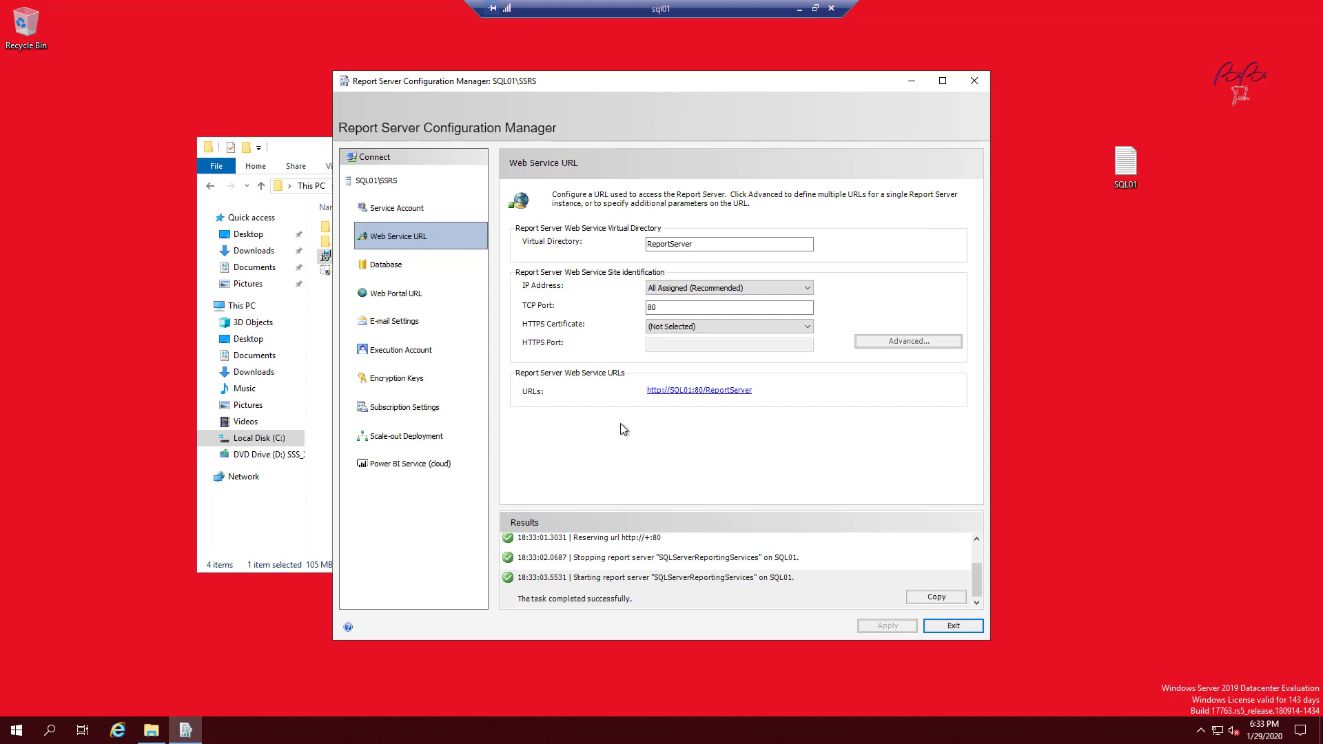
{"action": "left_click", "coordinate": [410, 275]}
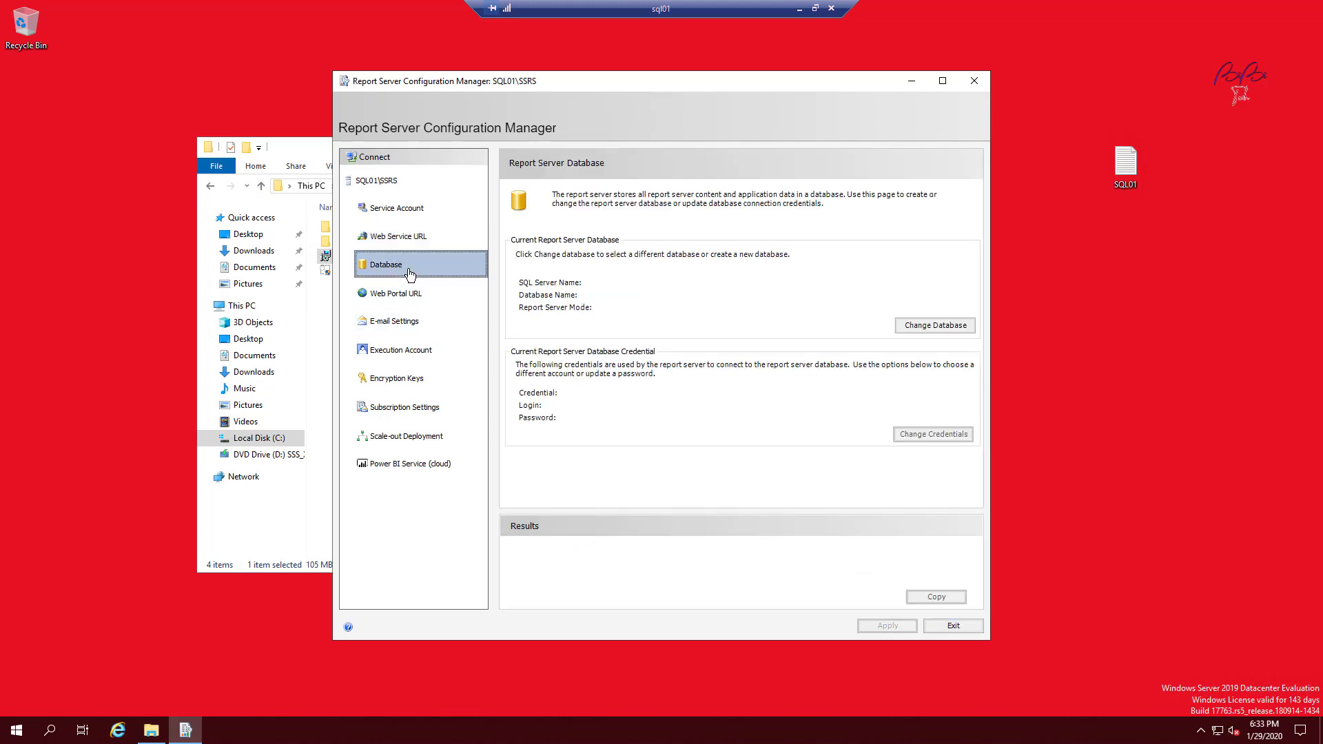
Choose to create a new report server database, test the SQL01 connection, and accept the ReportServer name in English.
{"action": "left_click", "coordinate": [957, 333]}
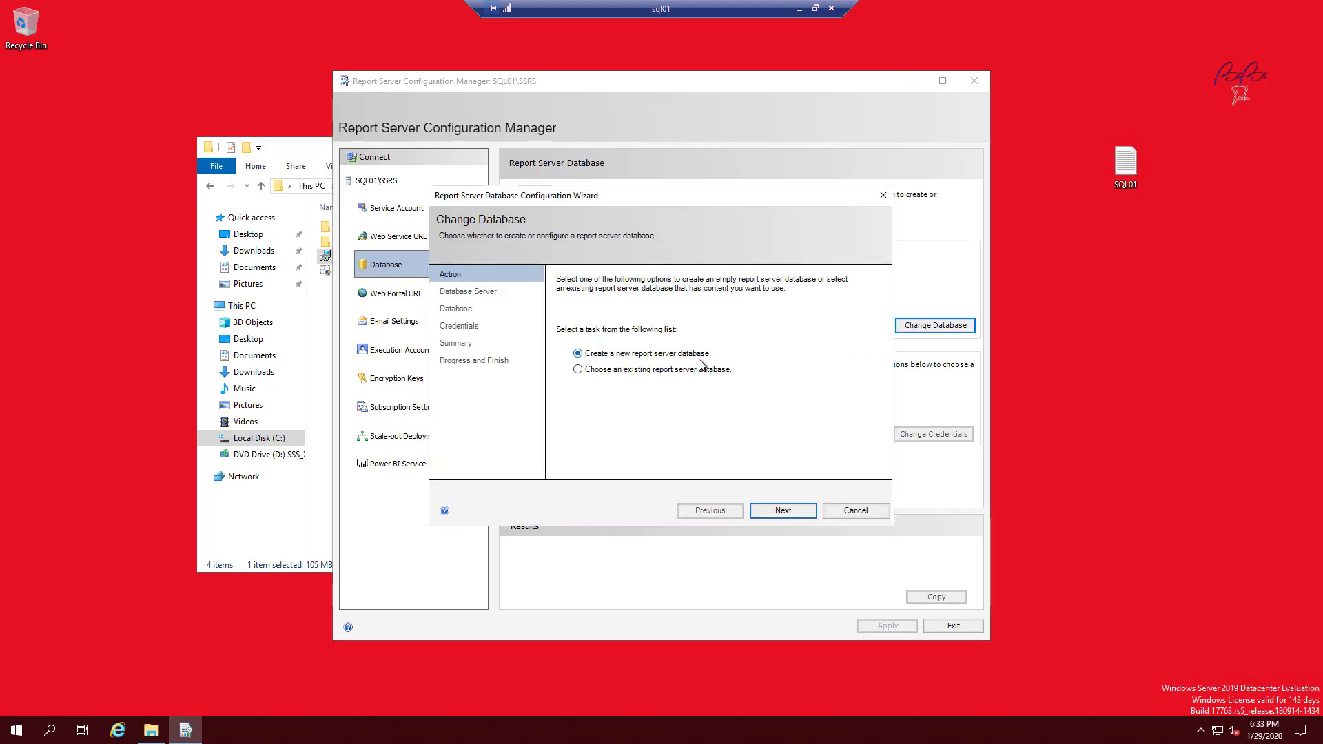
{"action": "left_click", "coordinate": [776, 513]}
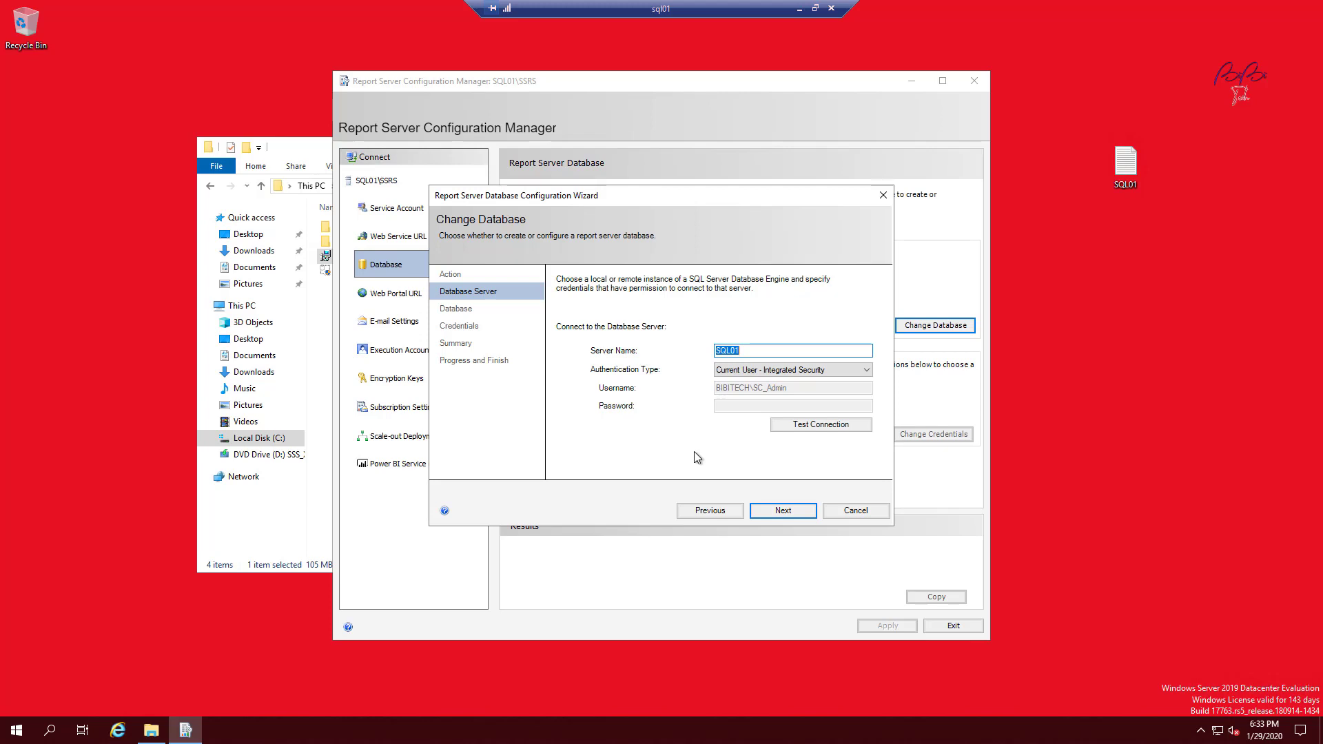
{"action": "left_click", "coordinate": [819, 425]}
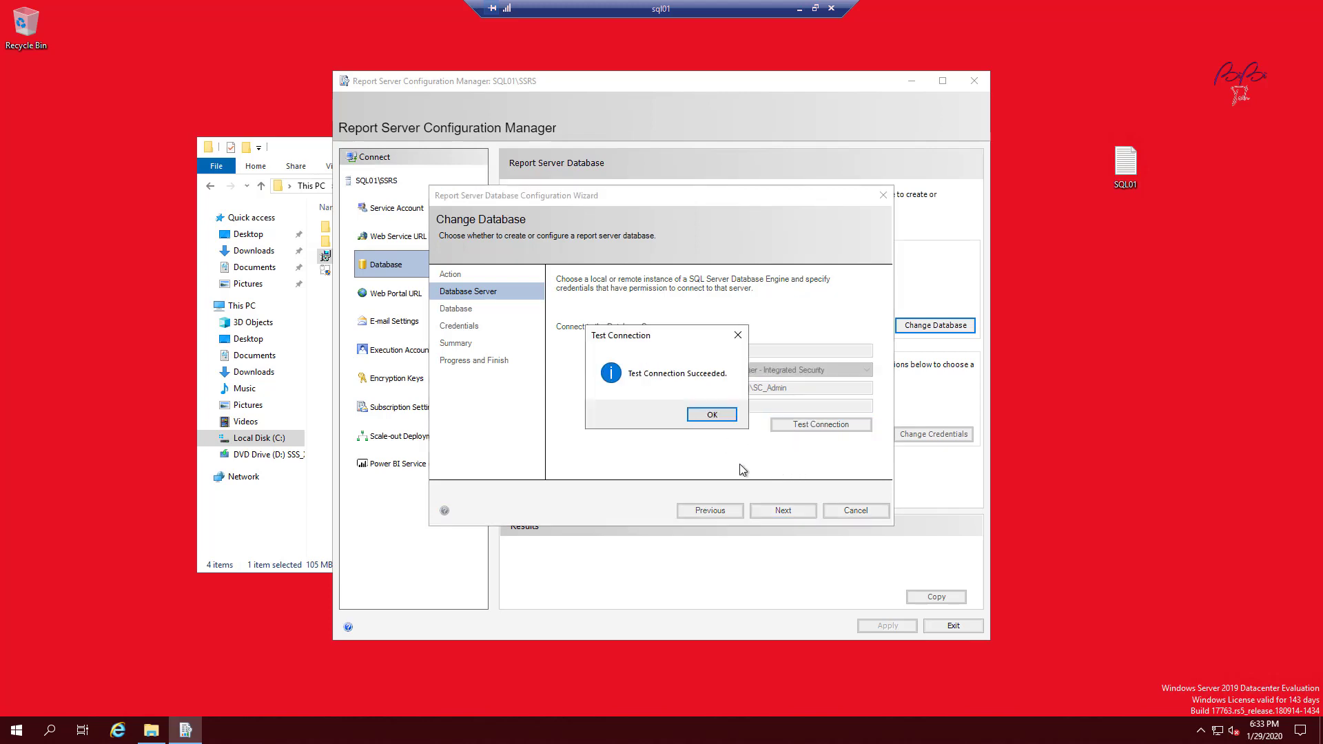
{"action": "left_click", "coordinate": [711, 414]}
{"action": "left_click", "coordinate": [783, 510]}
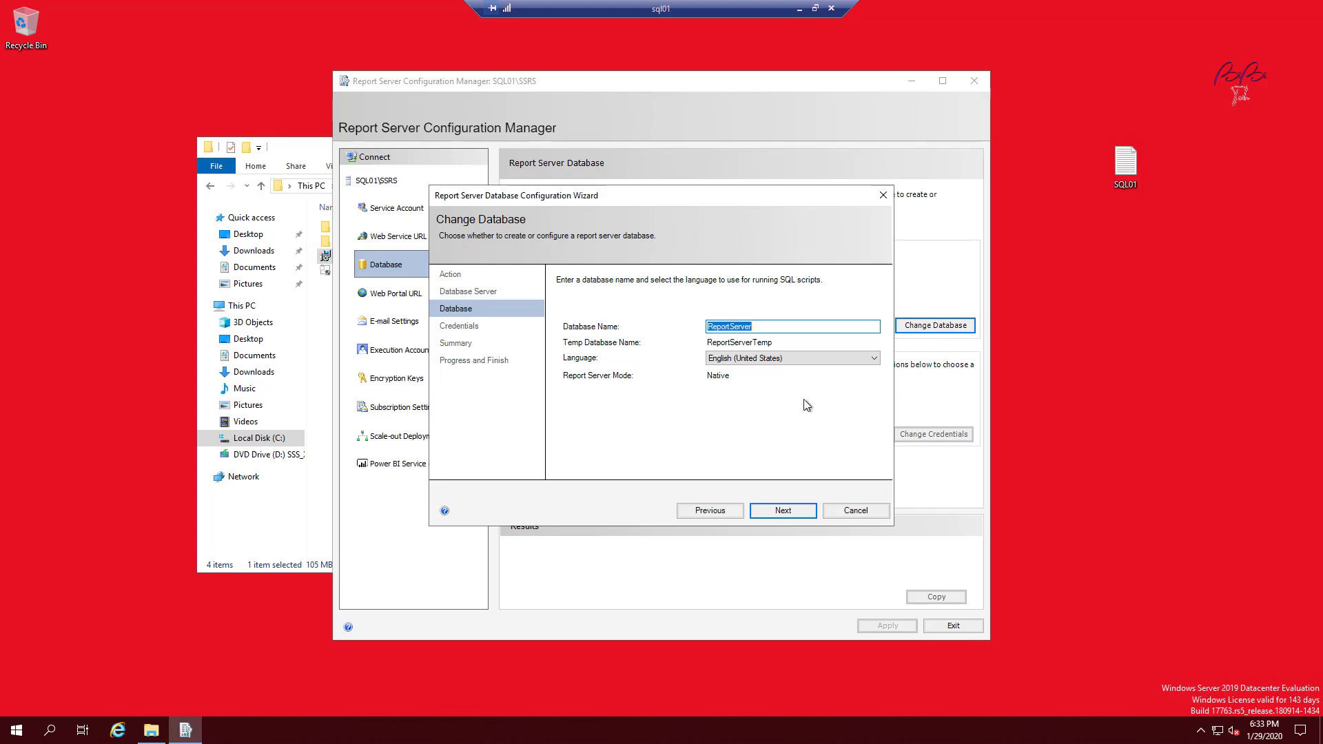
{"action": "left_click", "coordinate": [788, 510]}
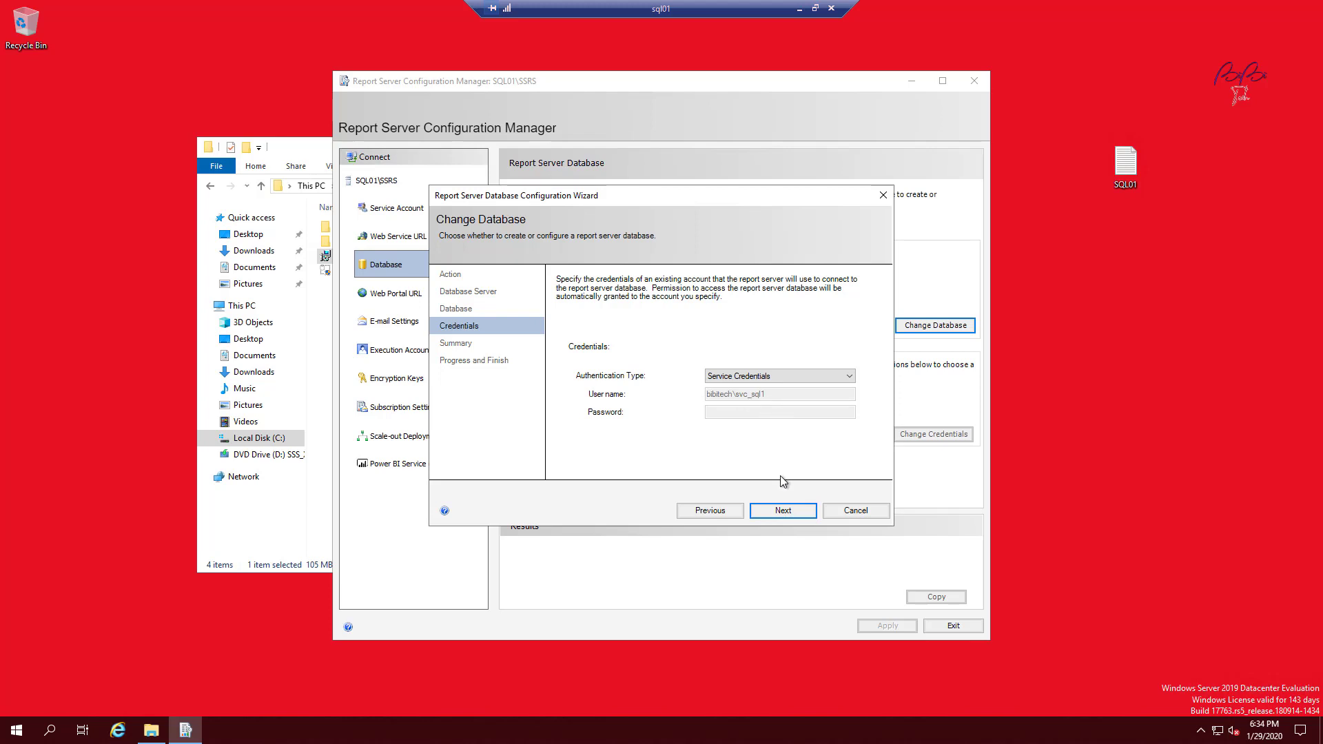
Accept Service Credentials, run the ReportServer database creation to Success, and close the wizard.
{"action": "left_click", "coordinate": [799, 515]}
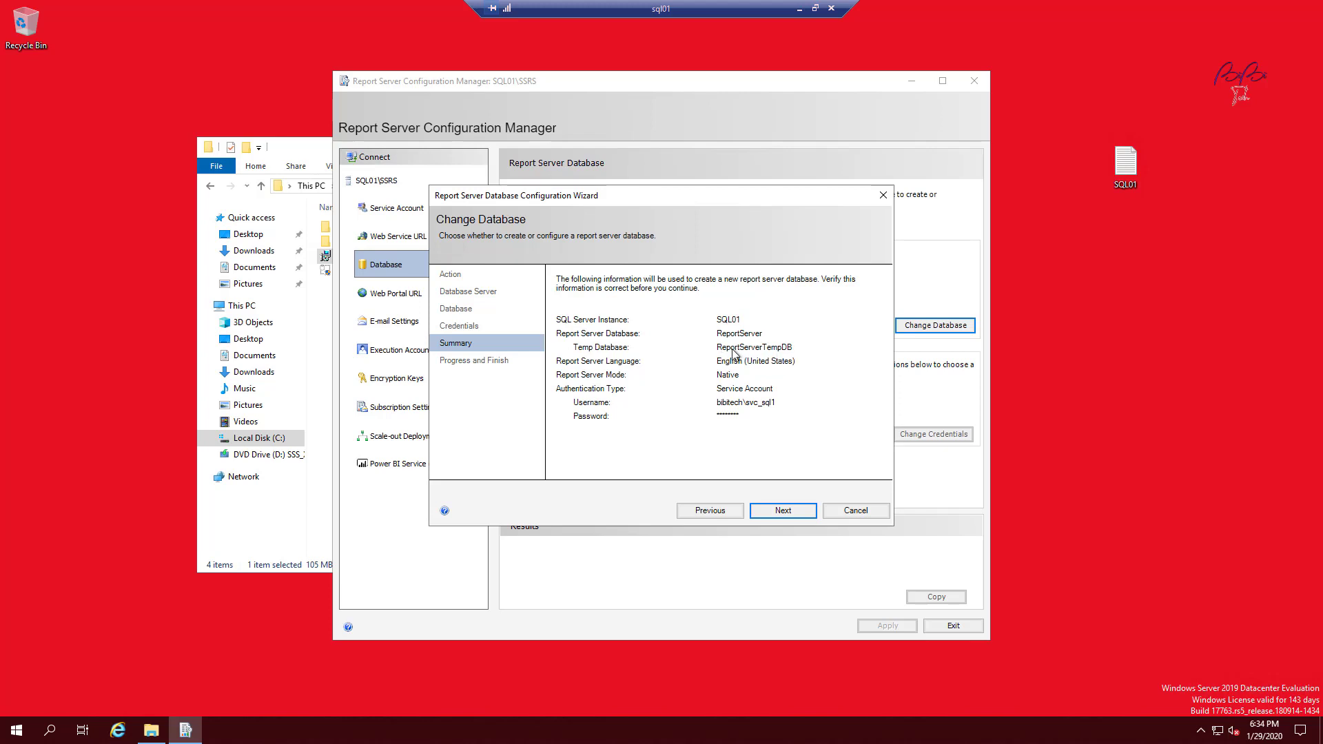
{"action": "left_click", "coordinate": [783, 511]}
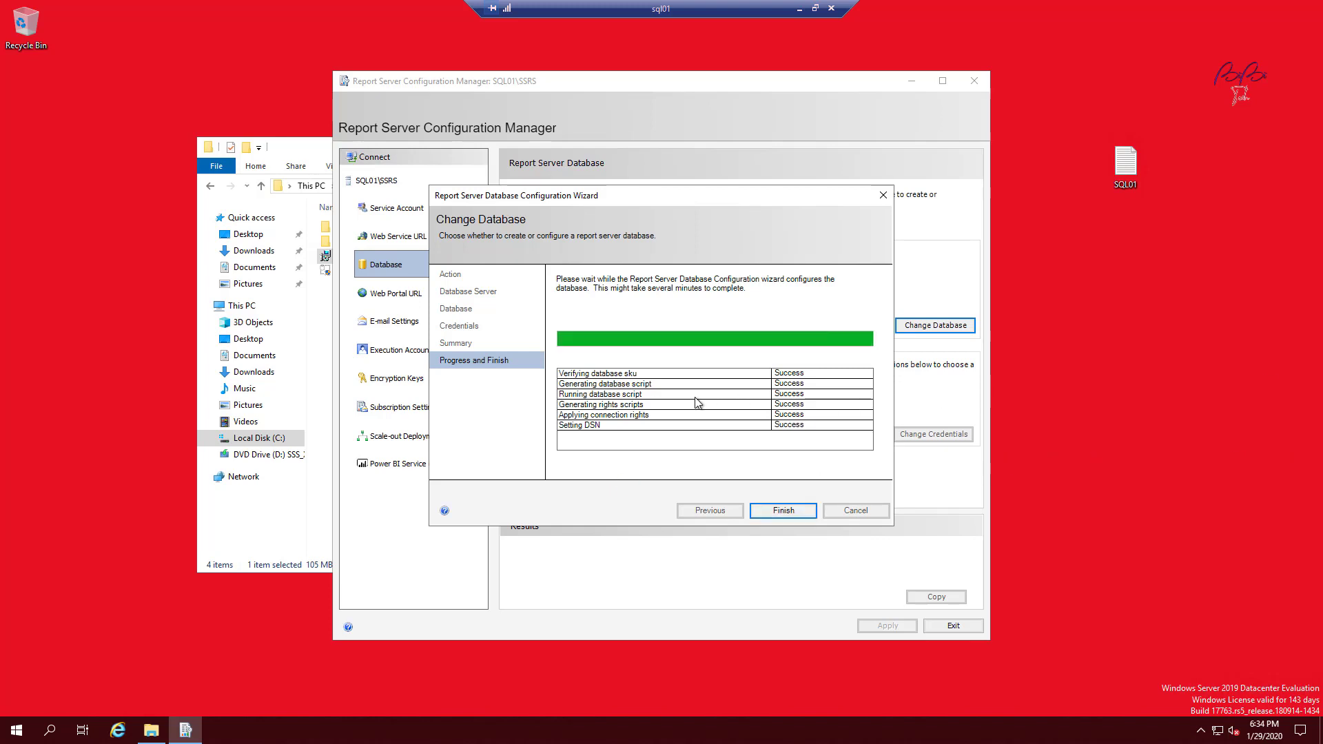
{"action": "left_click", "coordinate": [785, 511]}
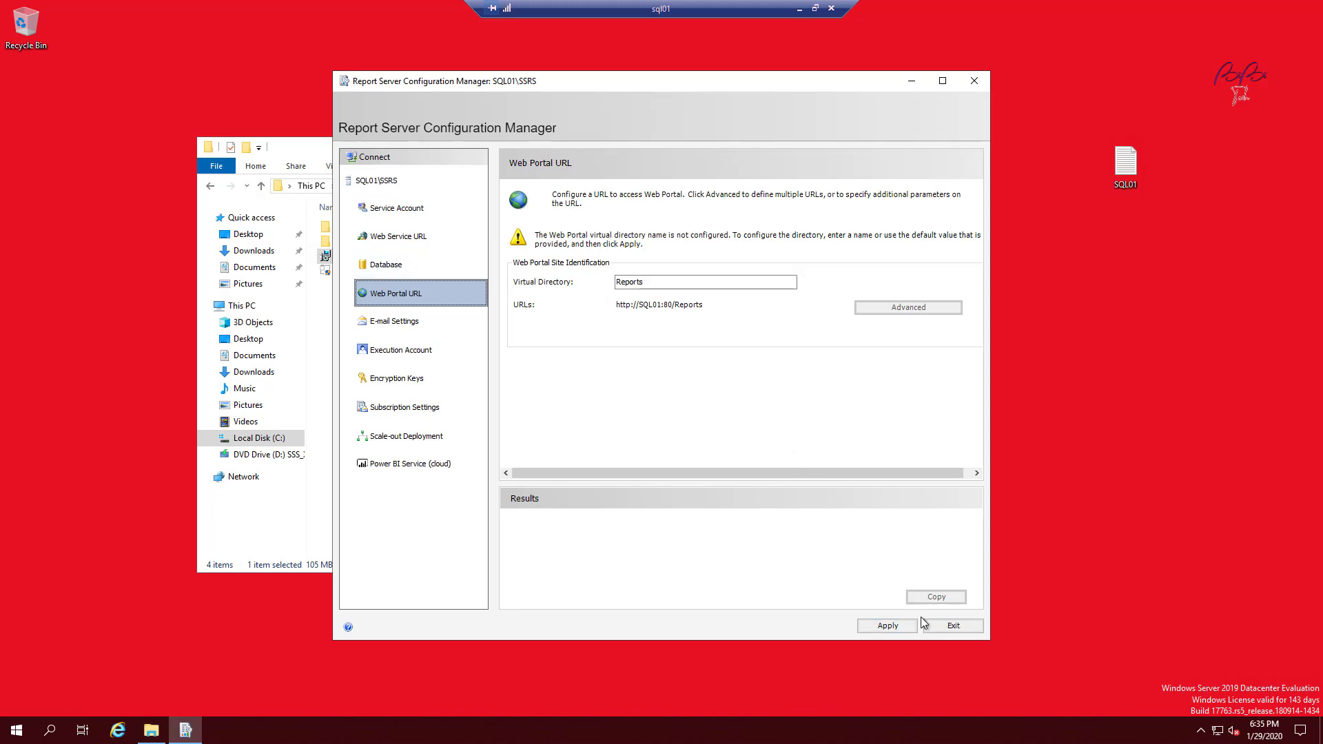
{"action": "left_click", "coordinate": [897, 627]}
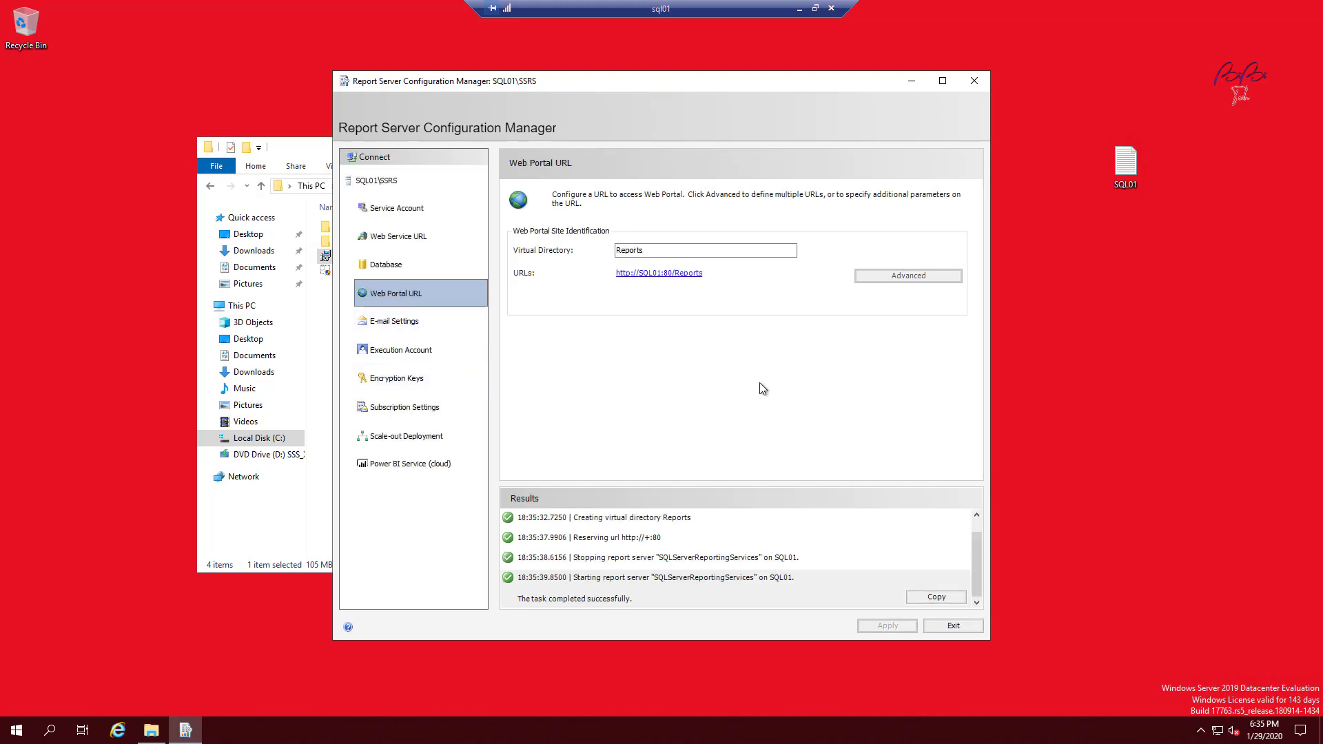
{"action": "left_click", "coordinate": [399, 324]}
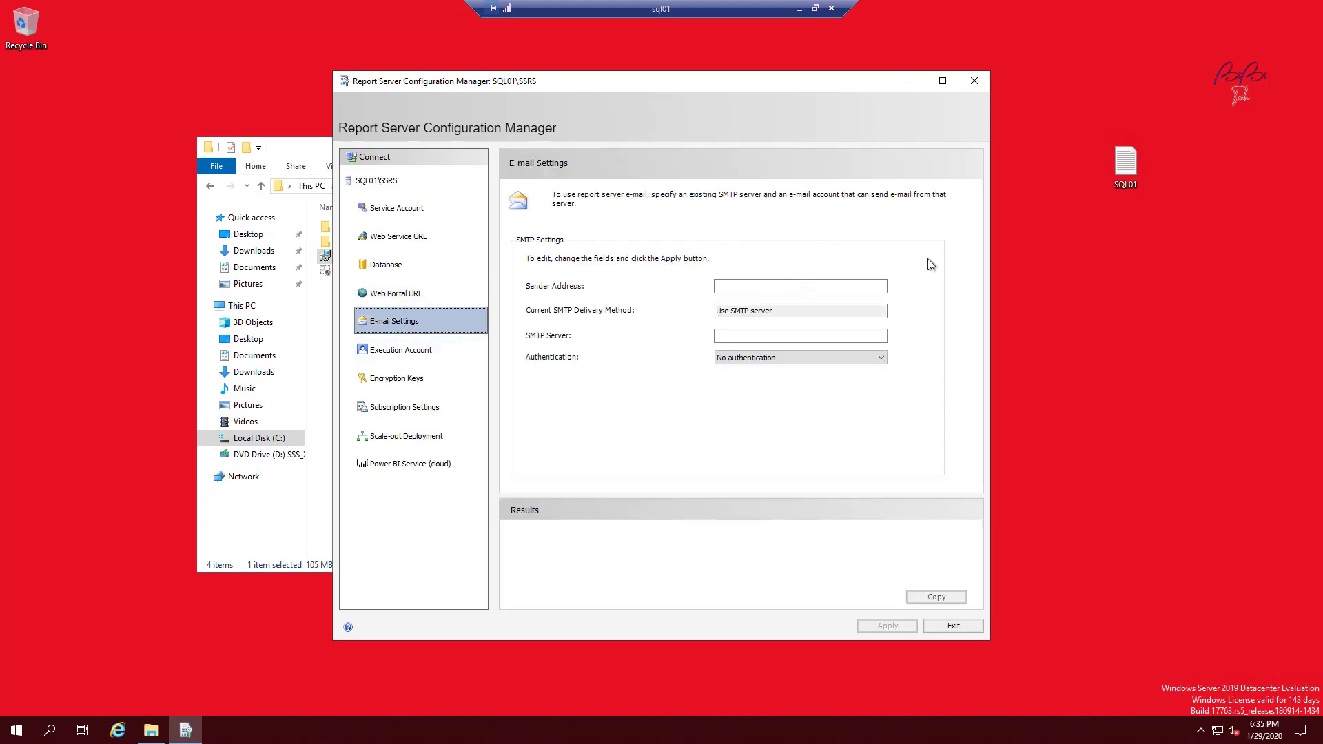
{"action": "left_click", "coordinate": [448, 353]}
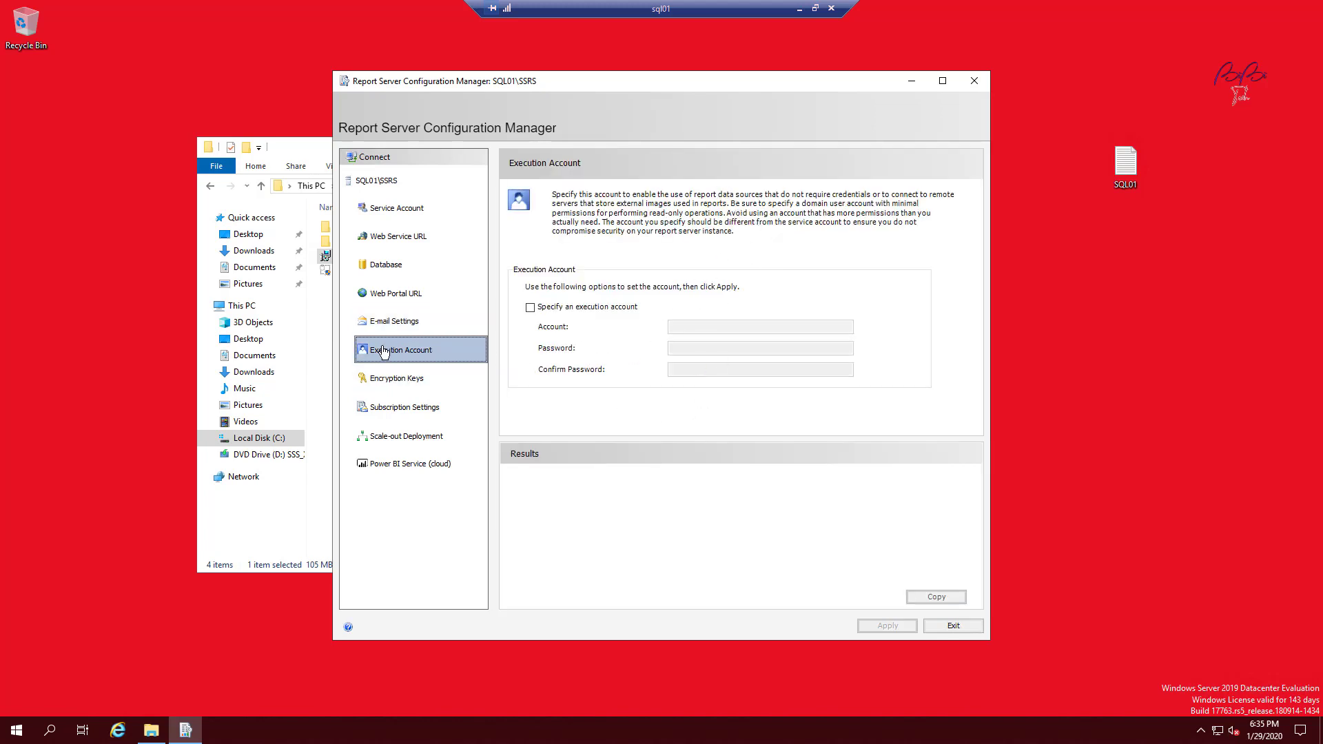
{"action": "left_click", "coordinate": [415, 414]}
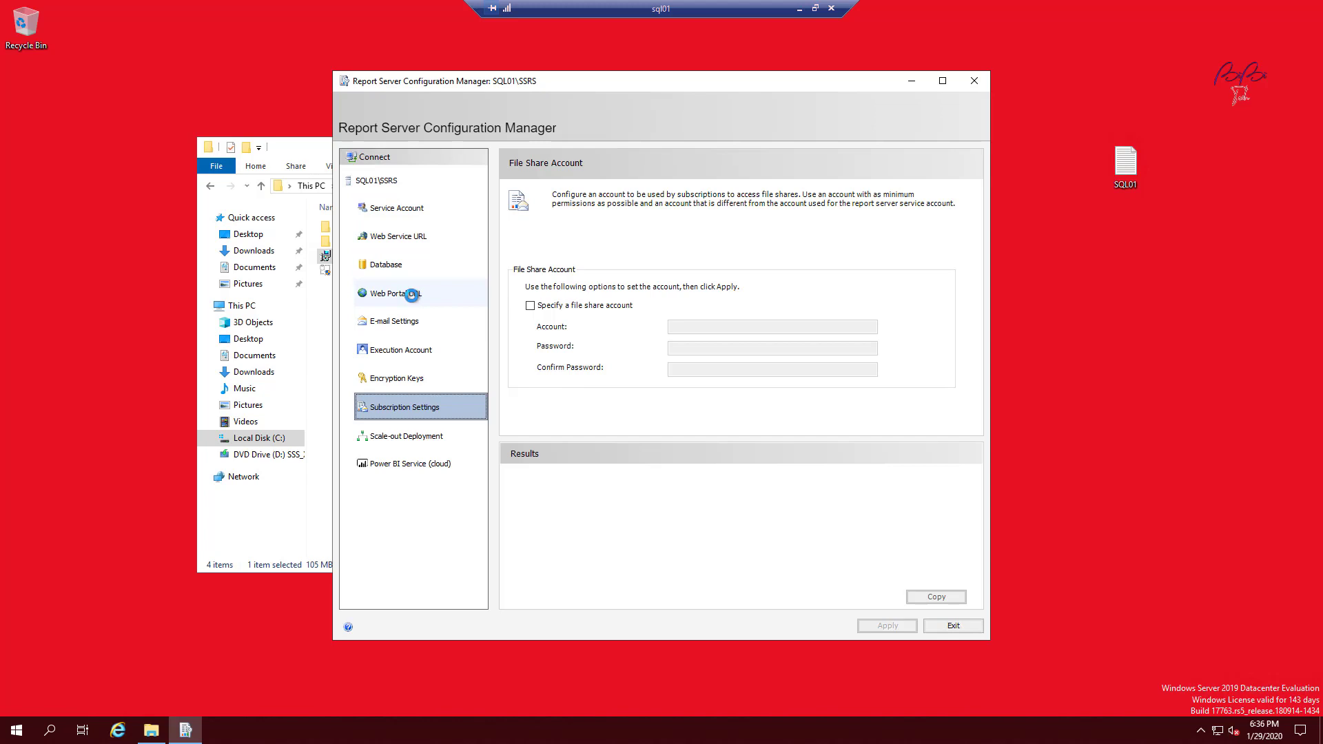
{"action": "left_click", "coordinate": [407, 293]}
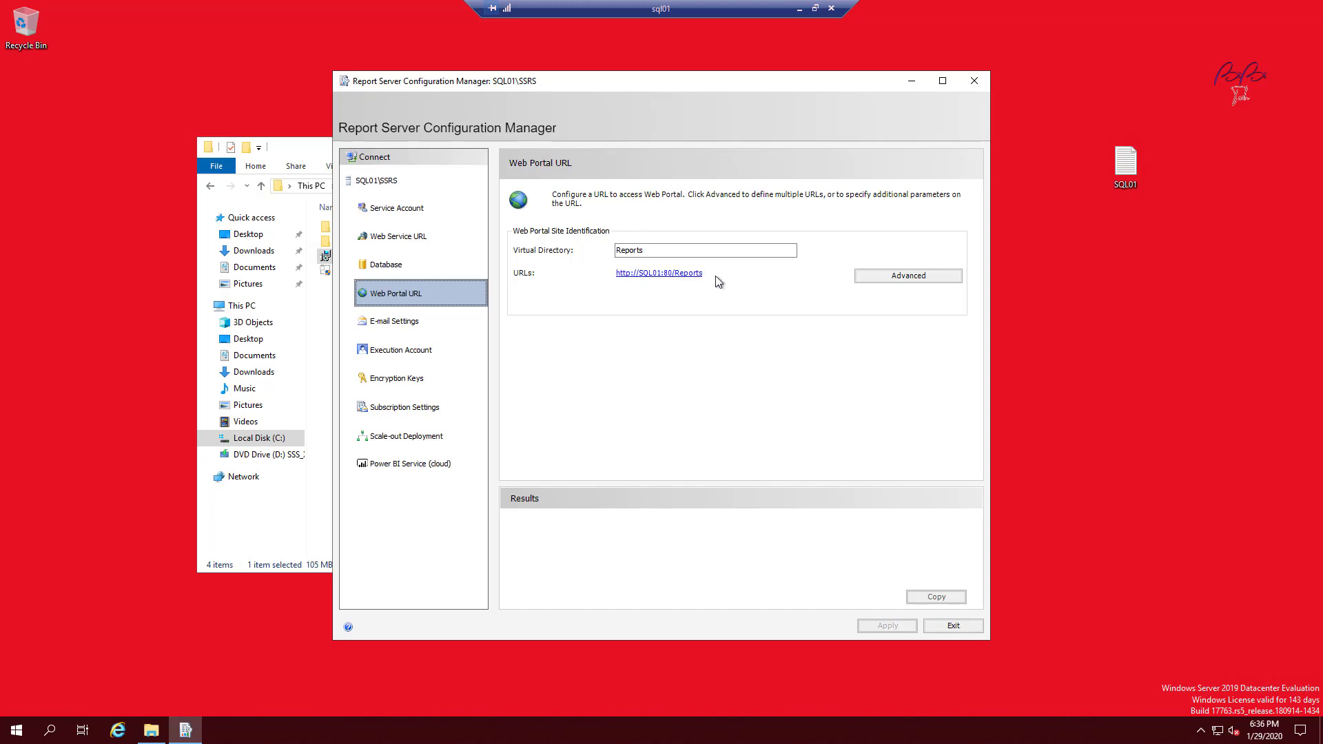
{"action": "left_click", "coordinate": [662, 273]}
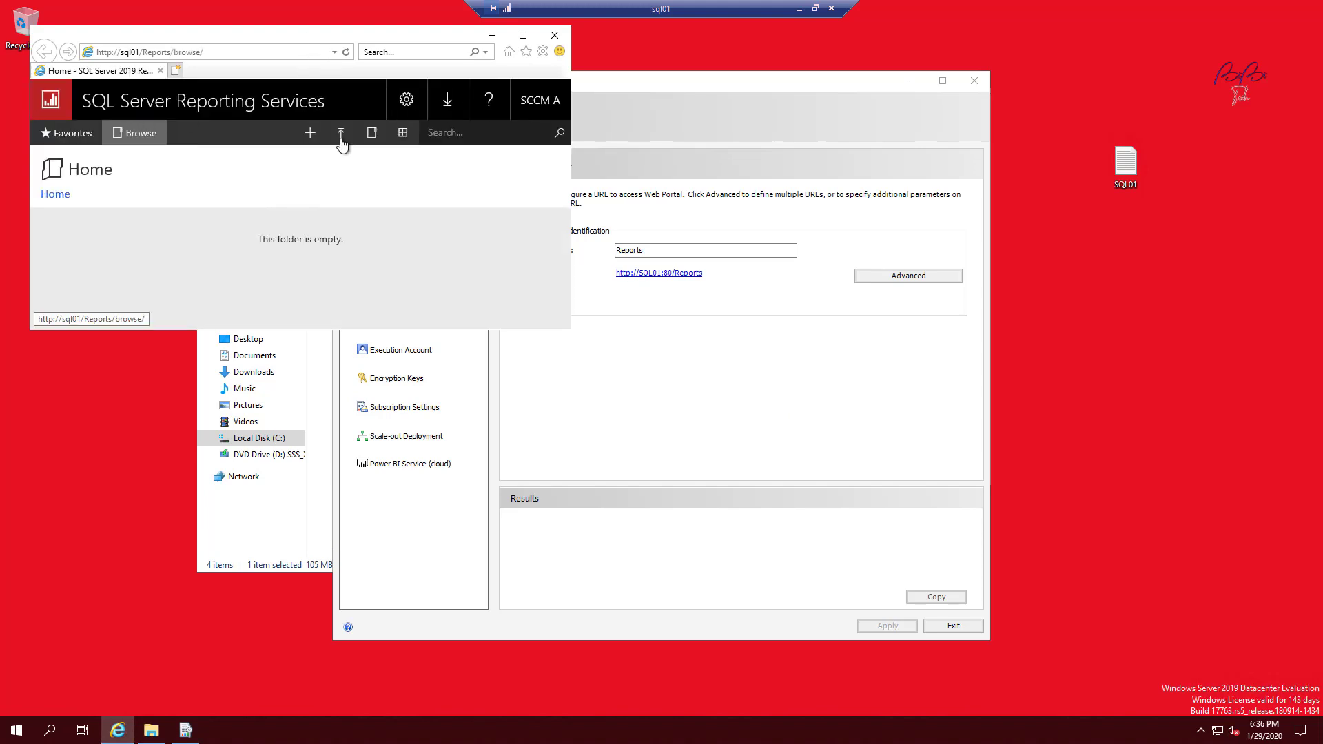
Enlarge the browser showing the portal Home page and check the Reporting Services version under About.
{"action": "left_click_drag", "start_coordinate": [557, 335], "coordinate": [612, 563]}
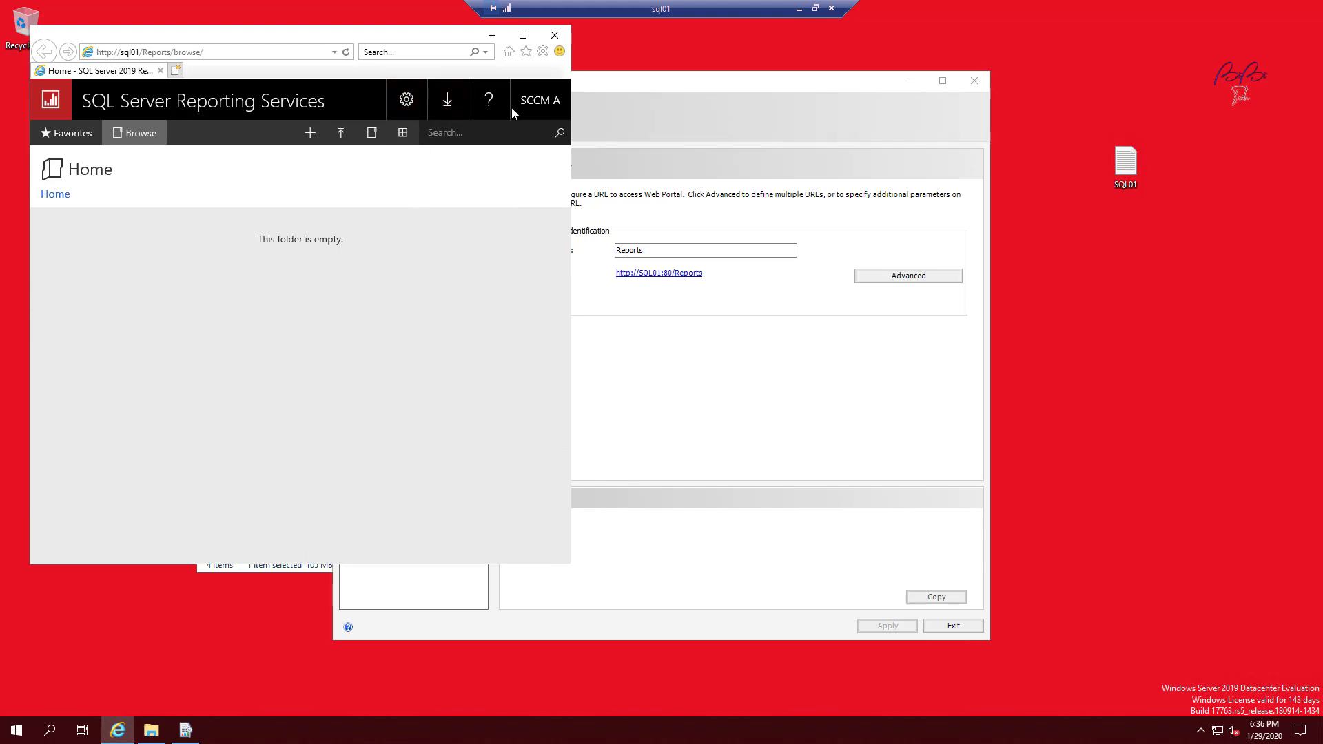
{"action": "left_click", "coordinate": [491, 103]}
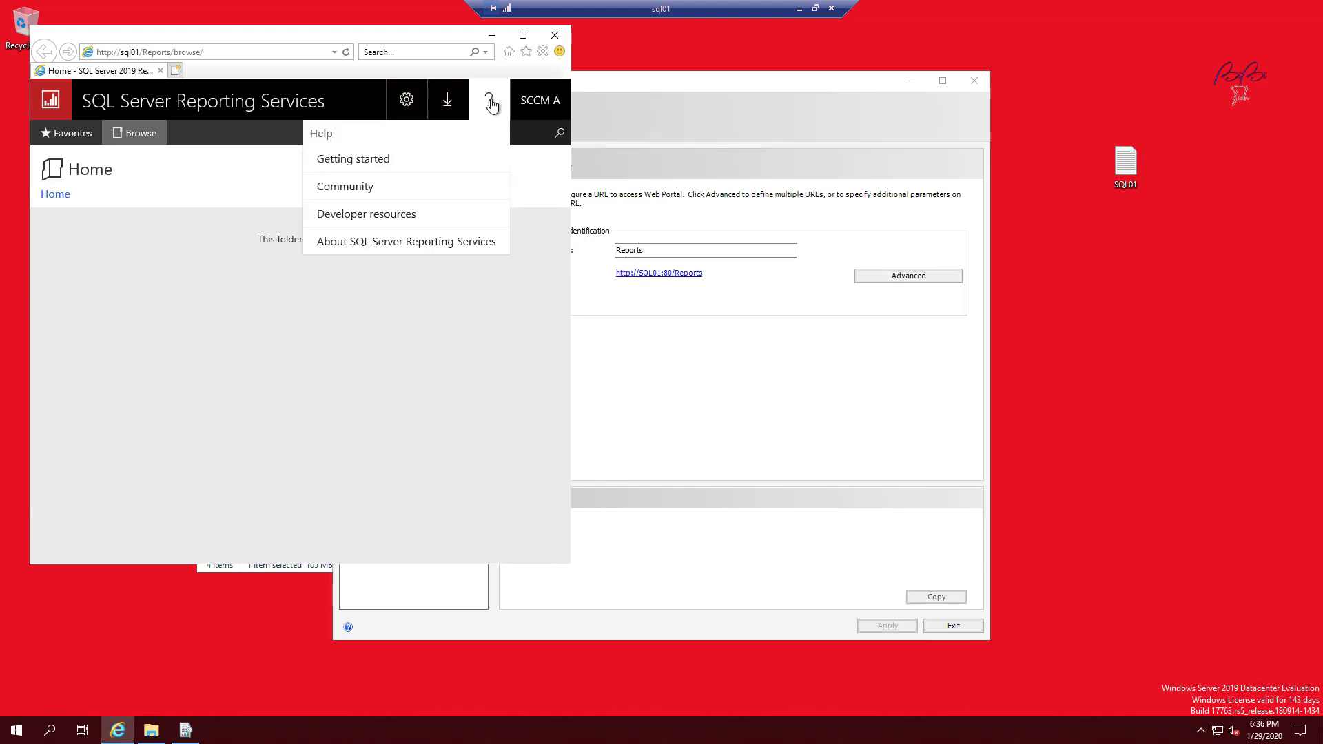
{"action": "left_click", "coordinate": [484, 297]}
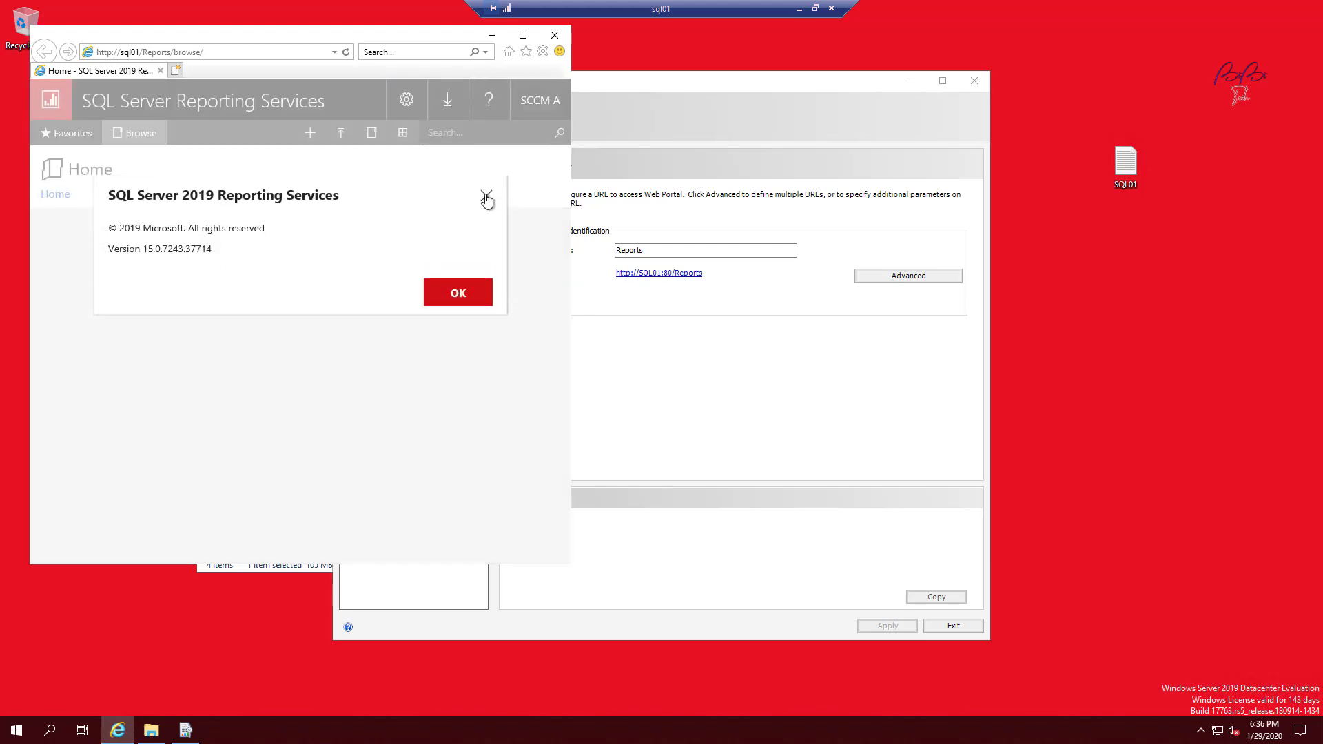
{"action": "left_click", "coordinate": [487, 198]}
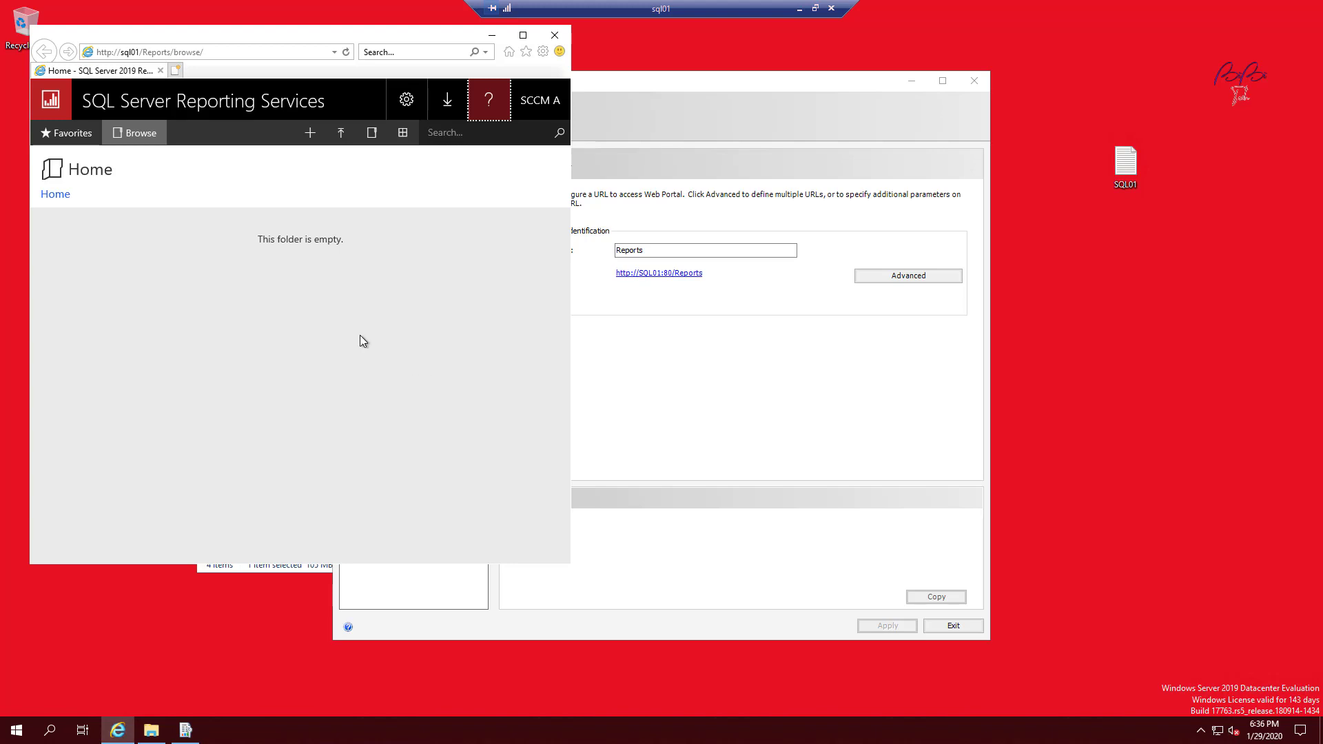
Copy the web portal's address from the address bar and switch back to Configuration Manager.
{"action": "left_click", "coordinate": [271, 53]}
{"action": "right_click", "coordinate": [272, 52]}
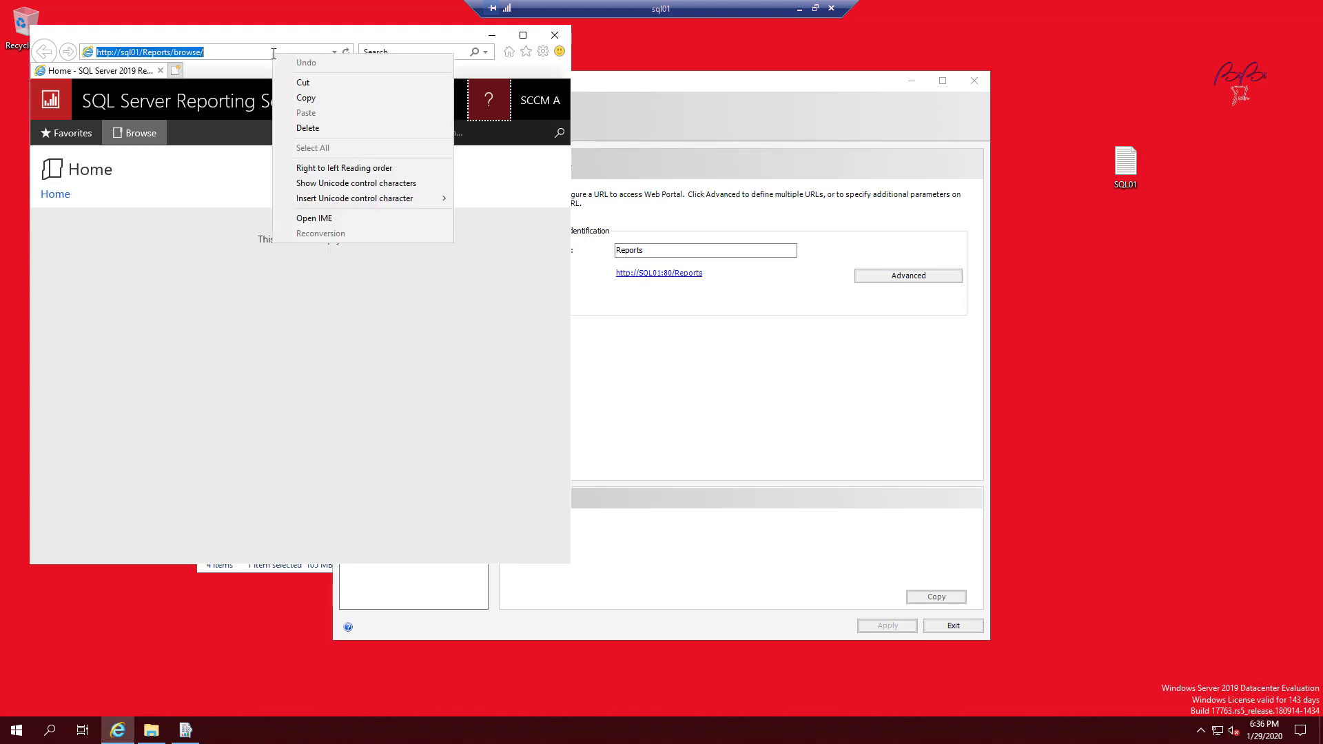
{"action": "left_click", "coordinate": [307, 98]}
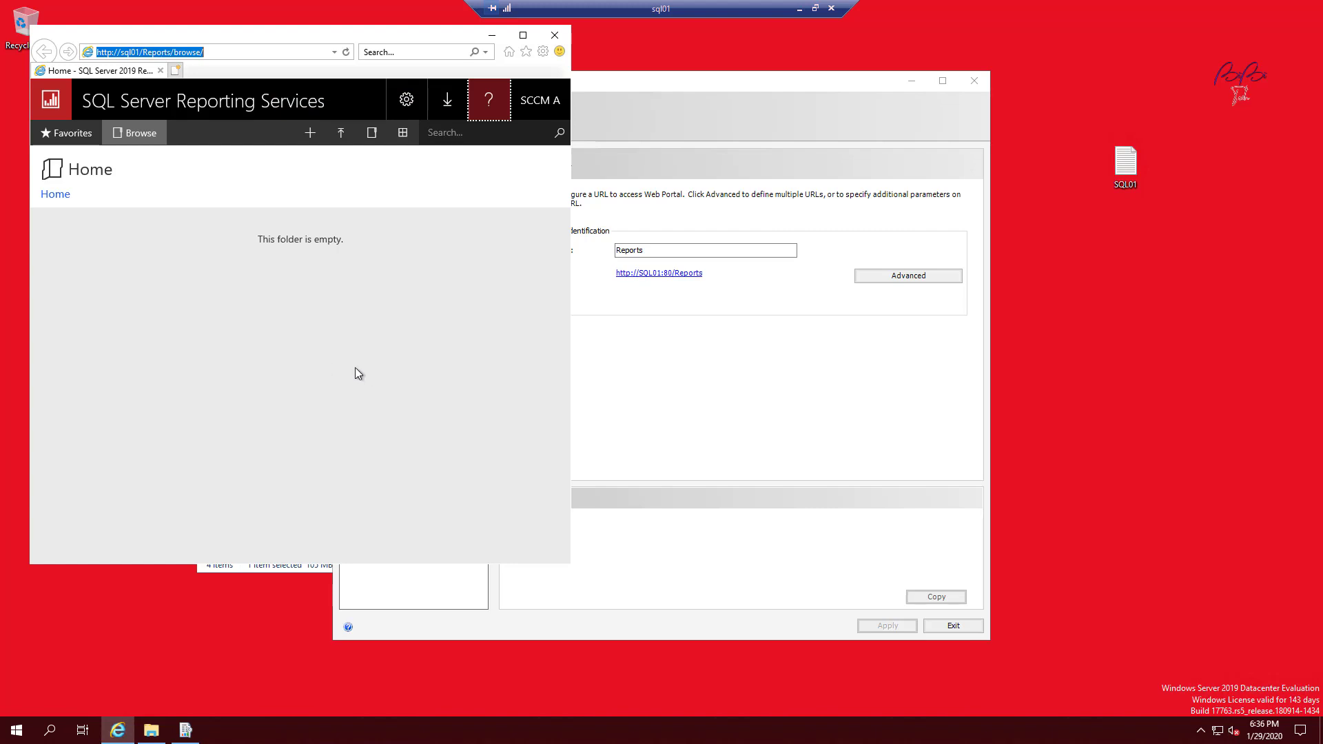
{"action": "left_click", "coordinate": [207, 52]}
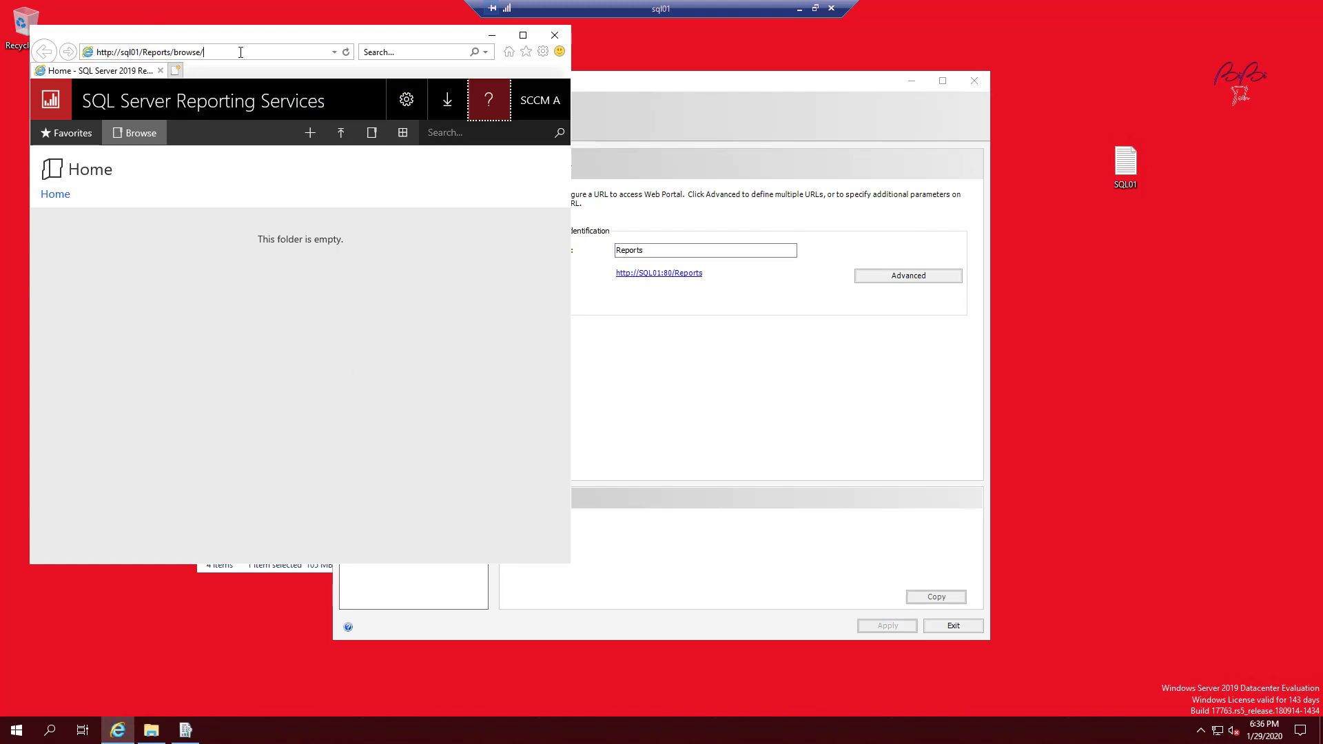
{"action": "left_click", "coordinate": [721, 279]}
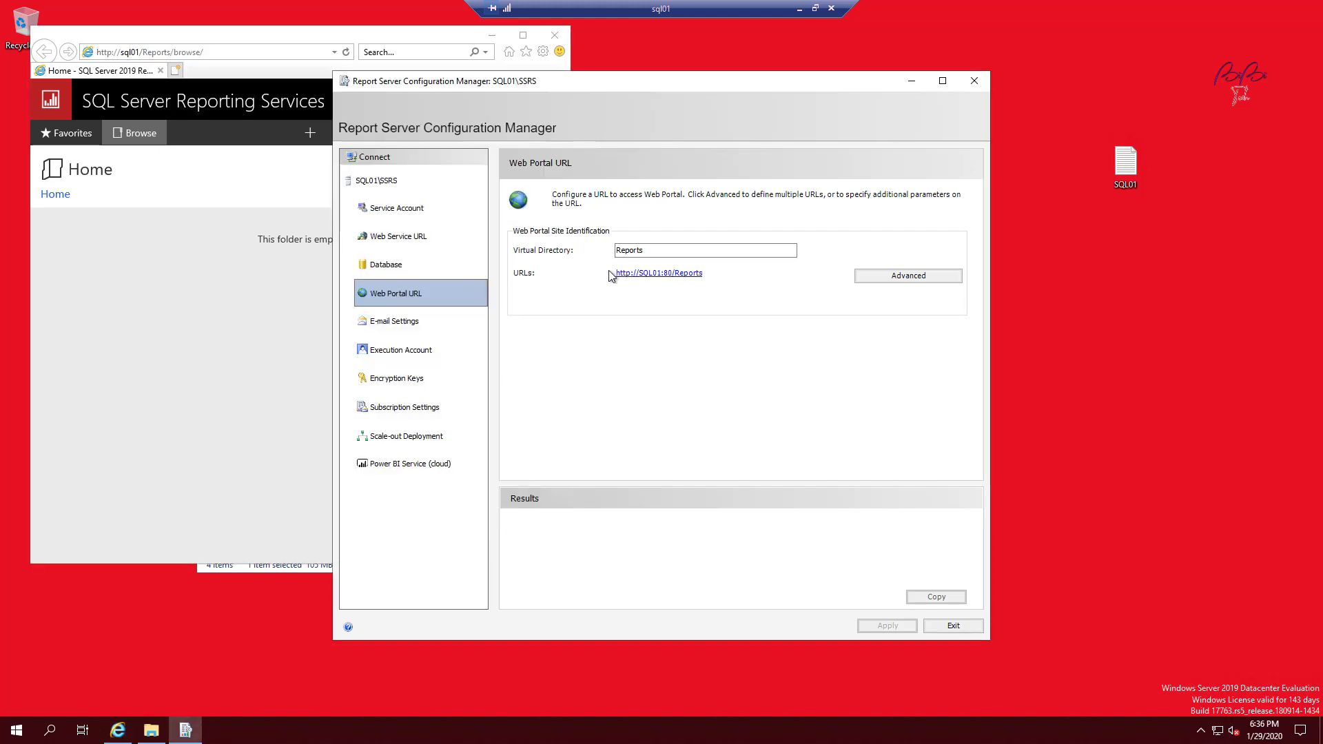
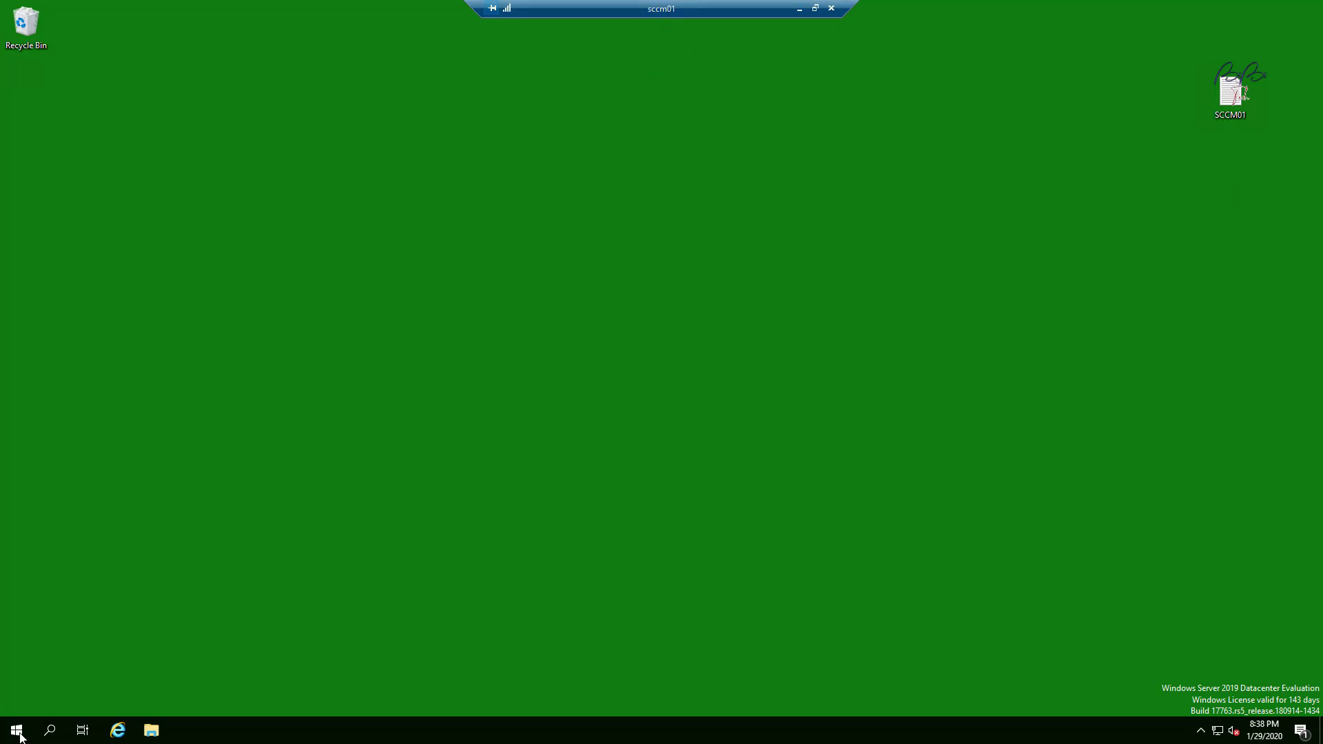
Launch the Configuration Manager console and show Administration > Site Configuration > Servers and Site System Roles.
{"action": "key", "text": "super"}
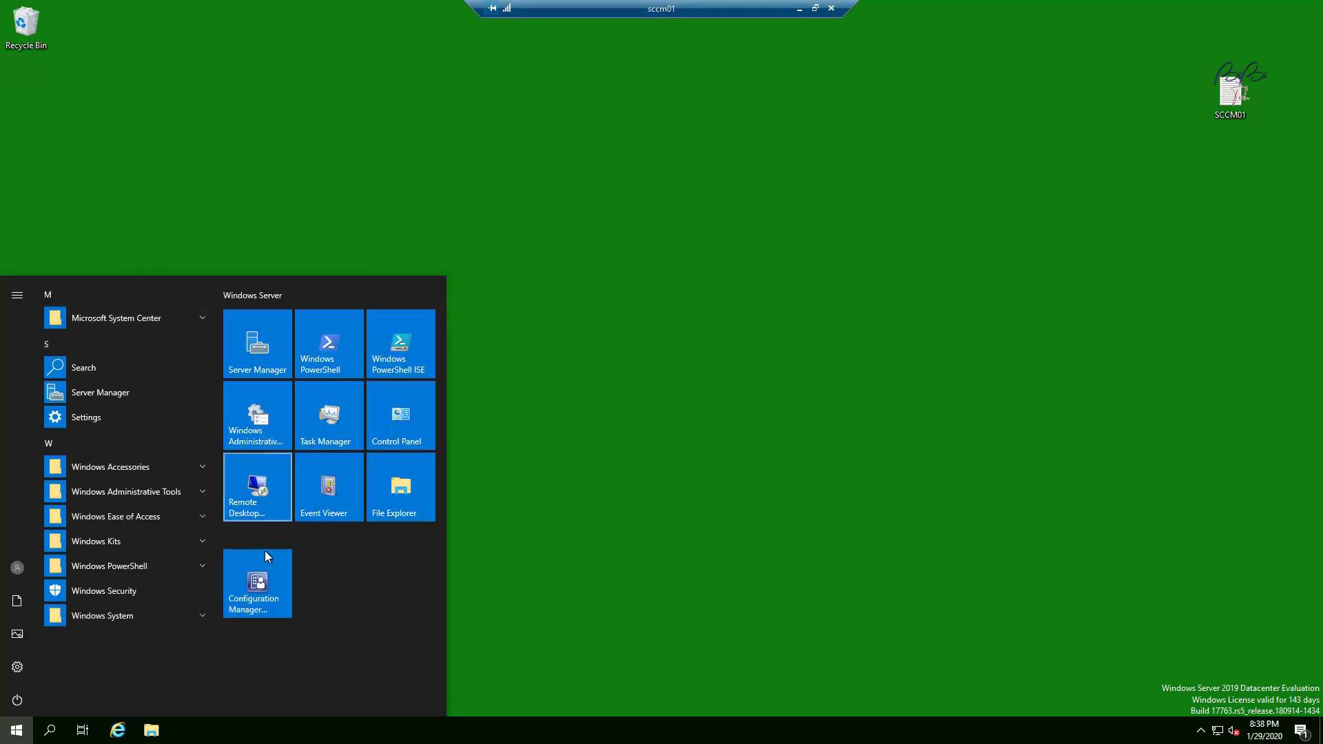
{"action": "key", "text": "super"}
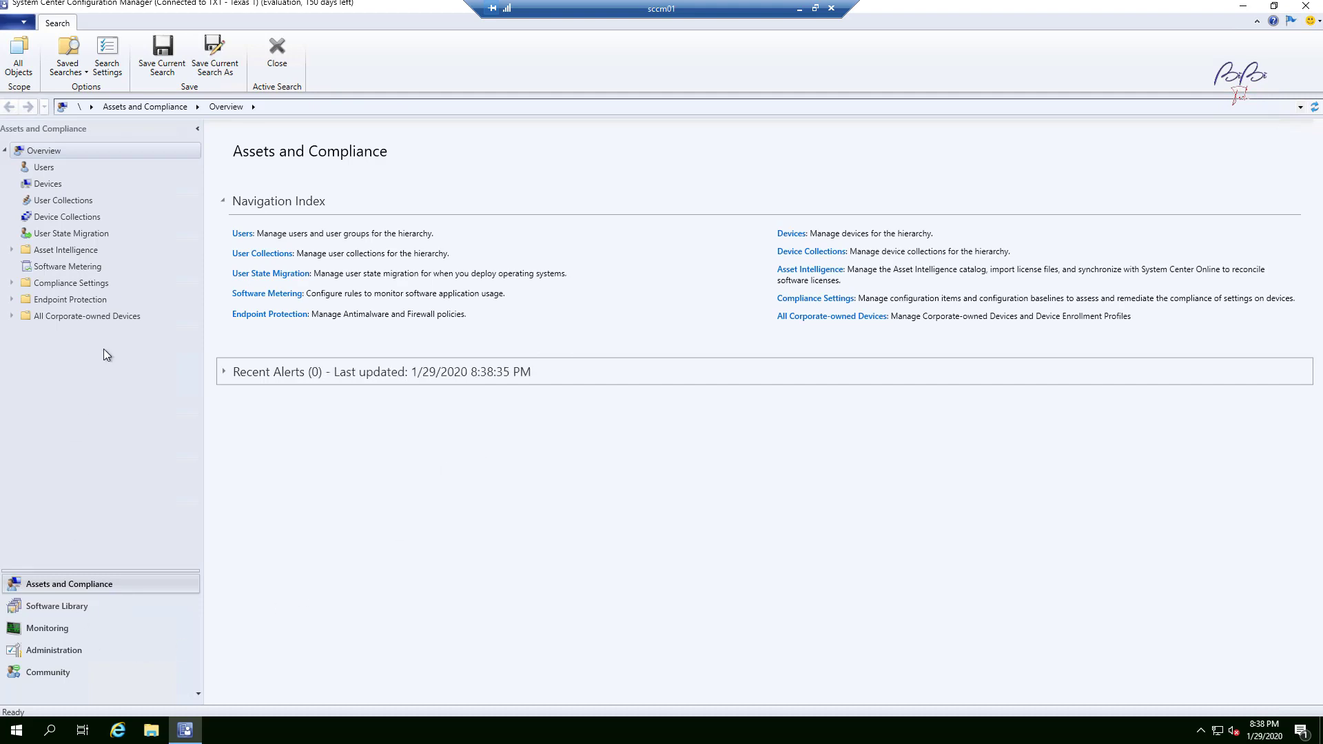
{"action": "left_click", "coordinate": [60, 654]}
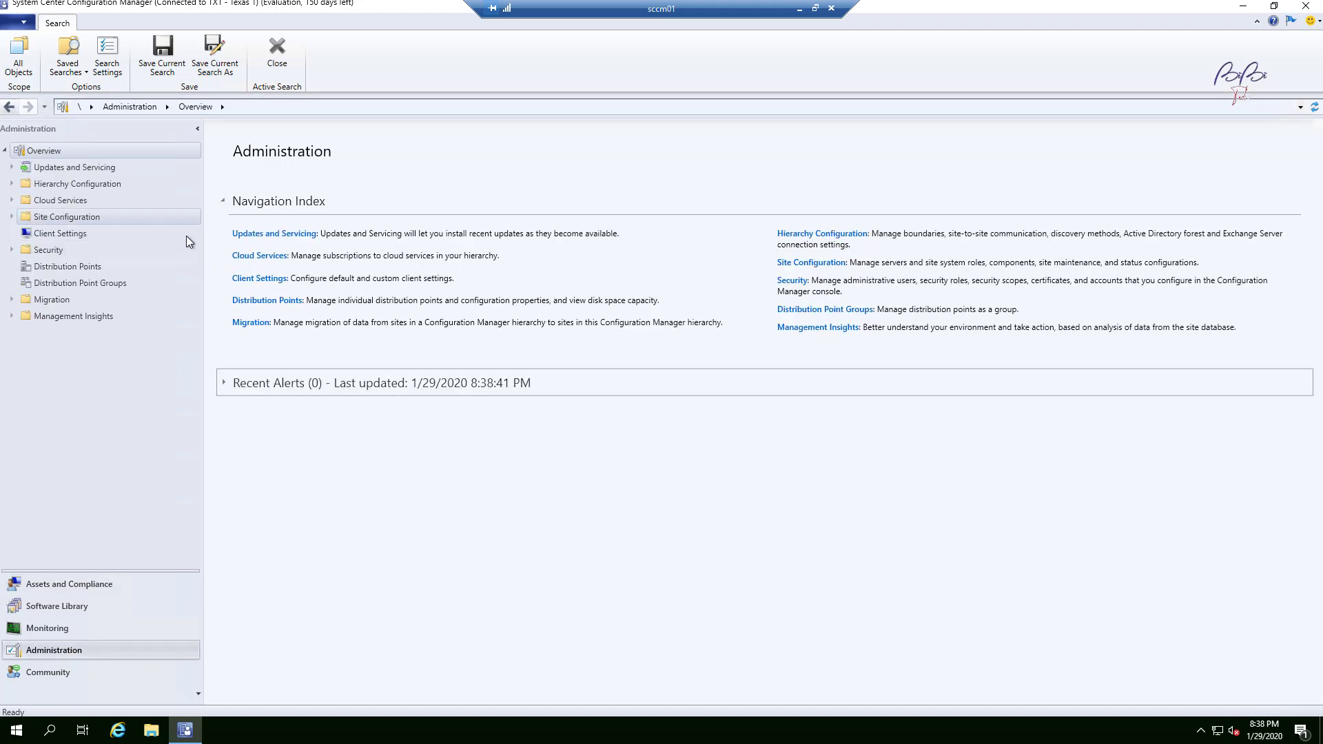
{"action": "left_click", "coordinate": [68, 221]}
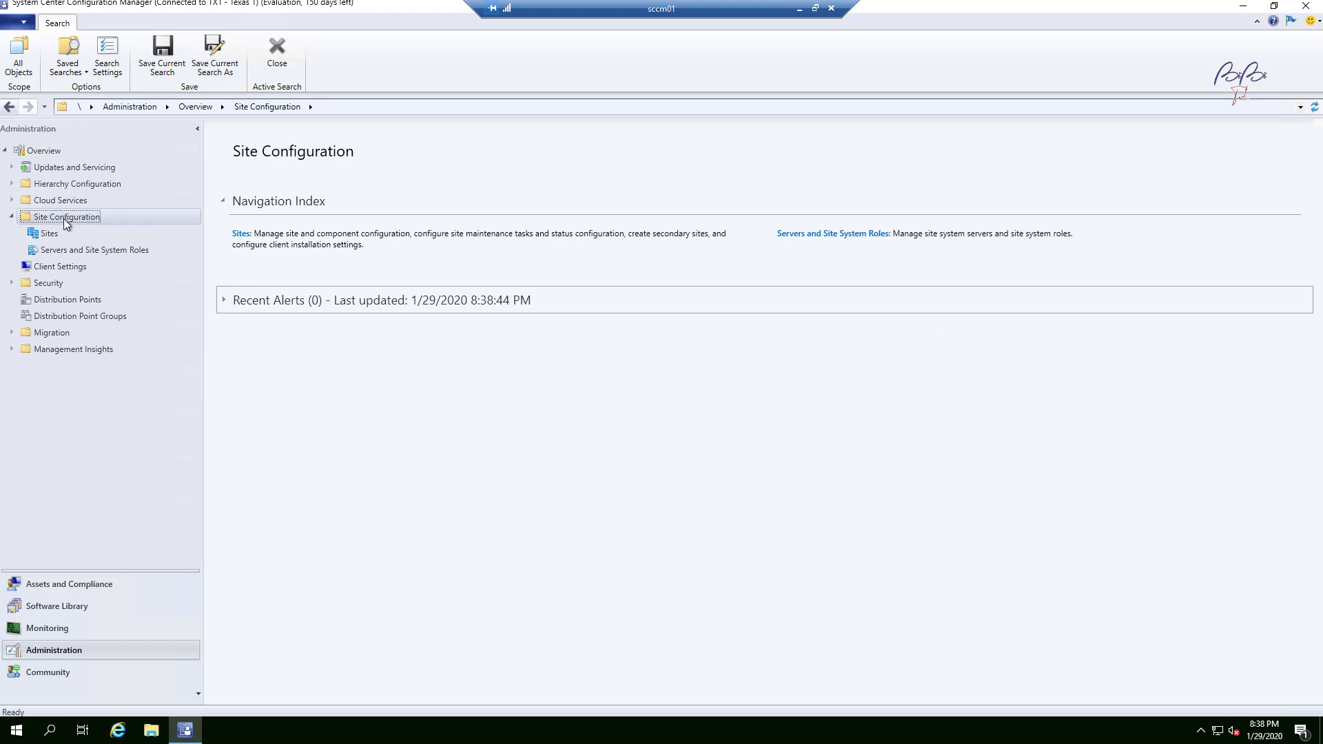
{"action": "left_click", "coordinate": [80, 250]}
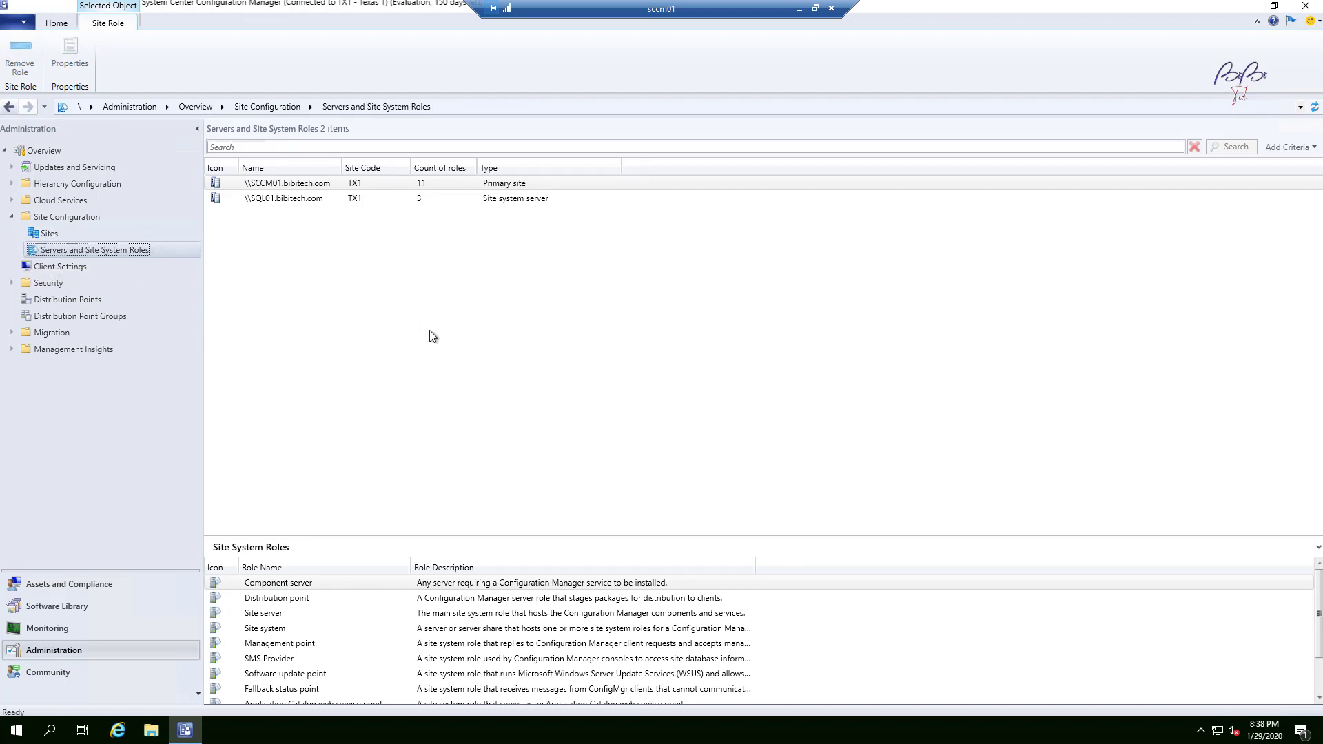
Widen the Name column and compare the SQL01 and SCCM01 roles, ending on SQL01's three roles.
{"action": "left_click_drag", "start_coordinate": [341, 167], "coordinate": [545, 167]}
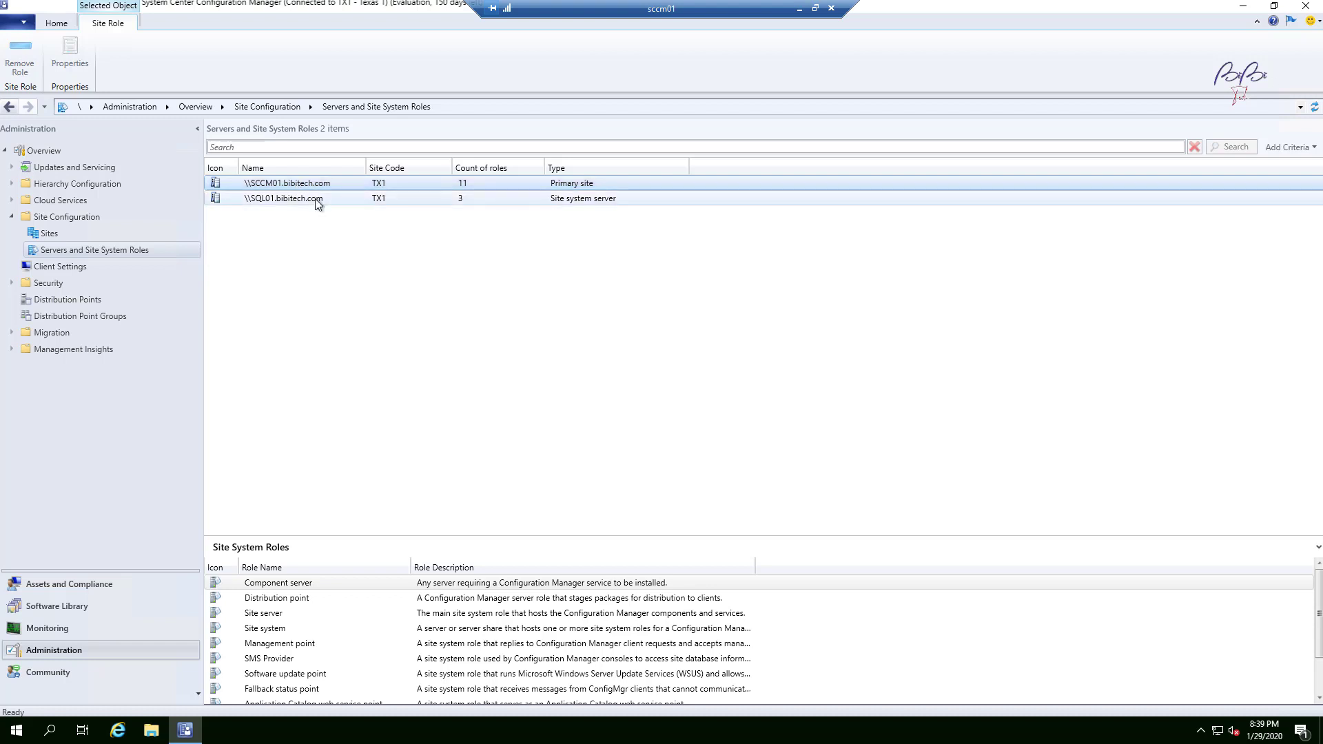
{"action": "left_click", "coordinate": [304, 198]}
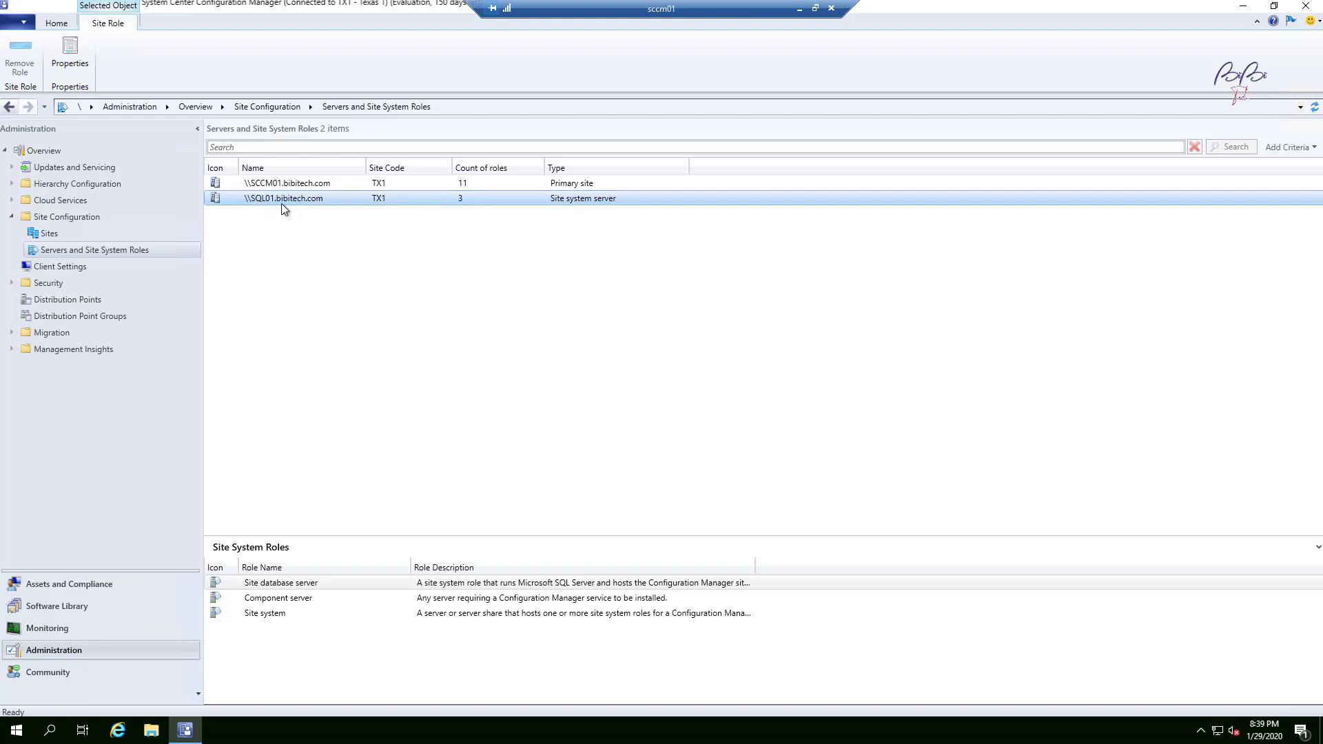
{"action": "left_click", "coordinate": [332, 183]}
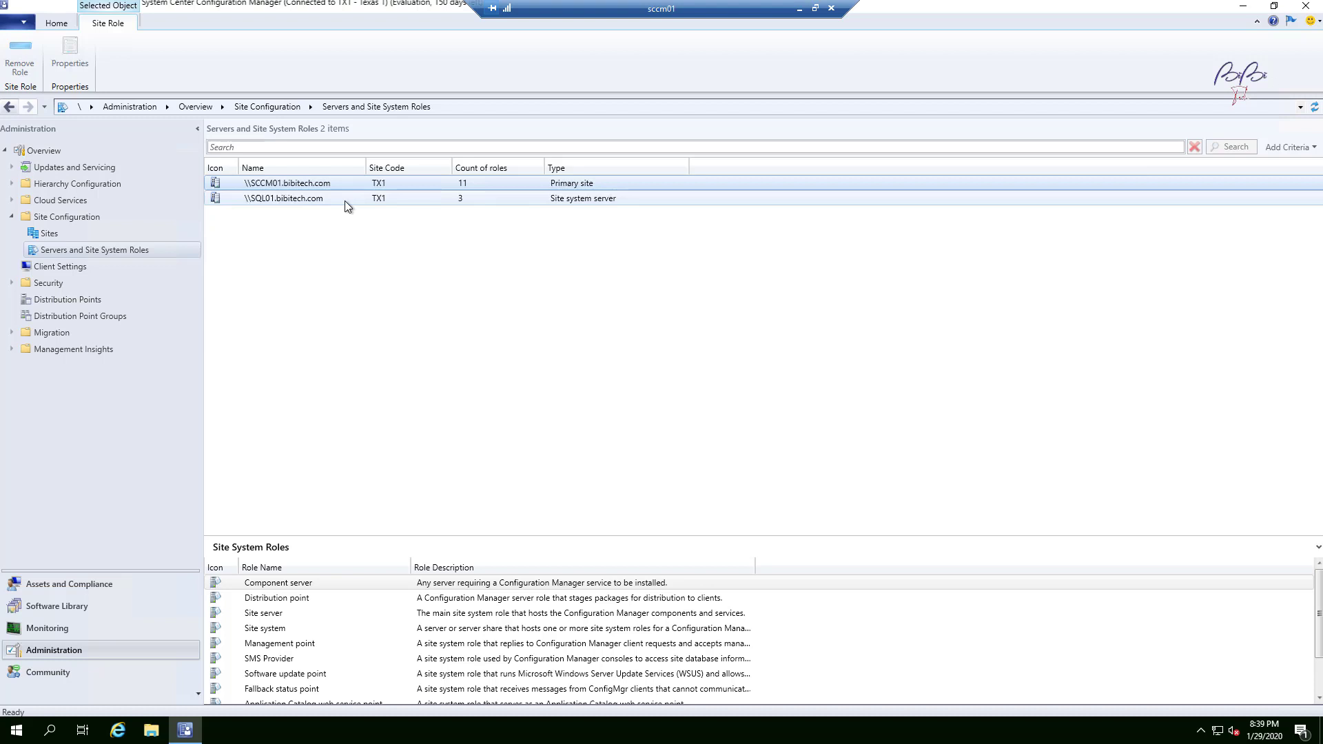
{"action": "left_click", "coordinate": [344, 201]}
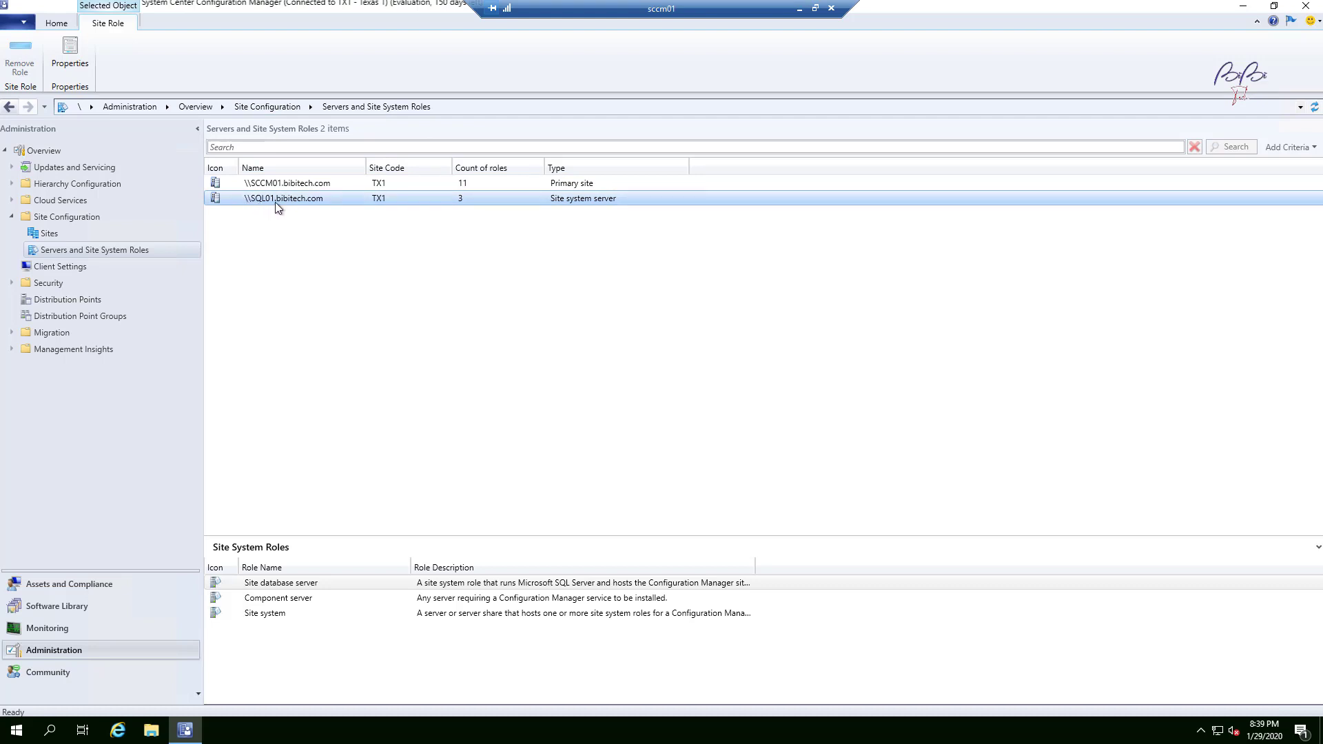
Start the Add Site System Roles wizard for SQL01 and select the Reporting services point role.
{"action": "right_click", "coordinate": [301, 201]}
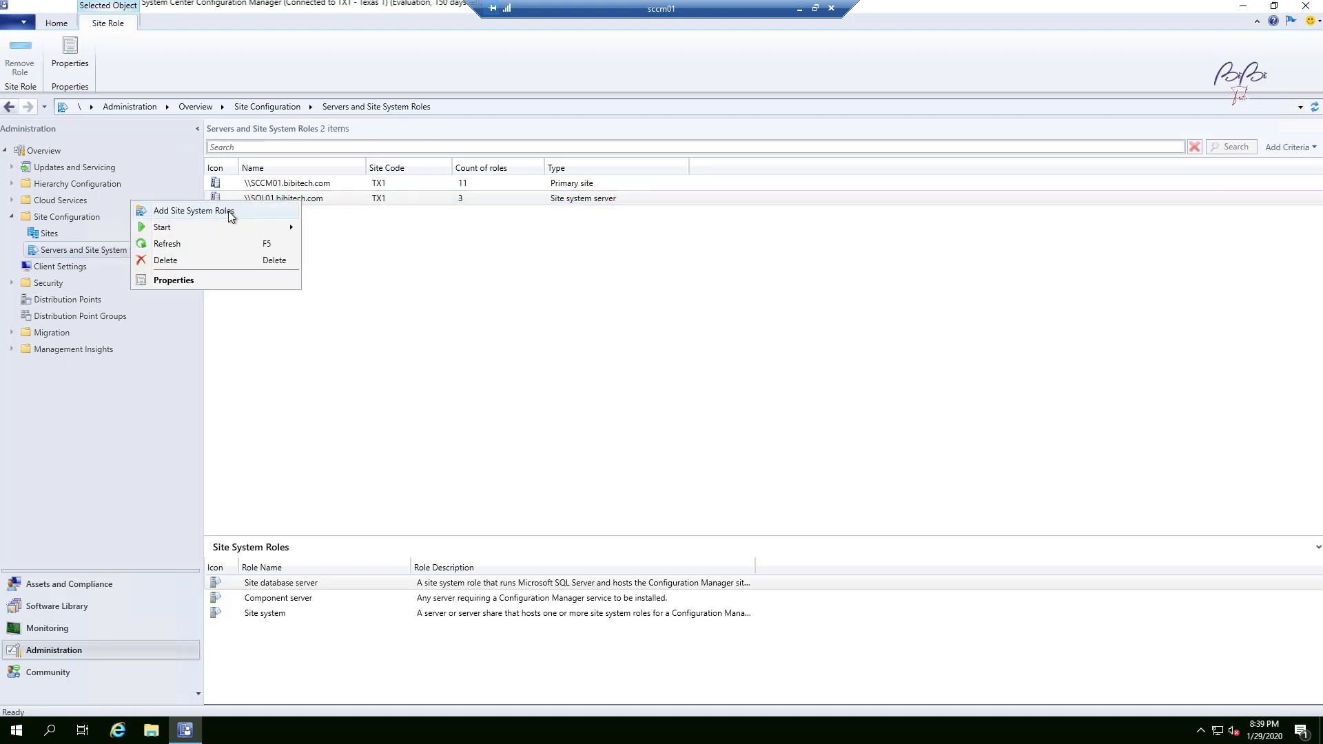
{"action": "left_click", "coordinate": [230, 212]}
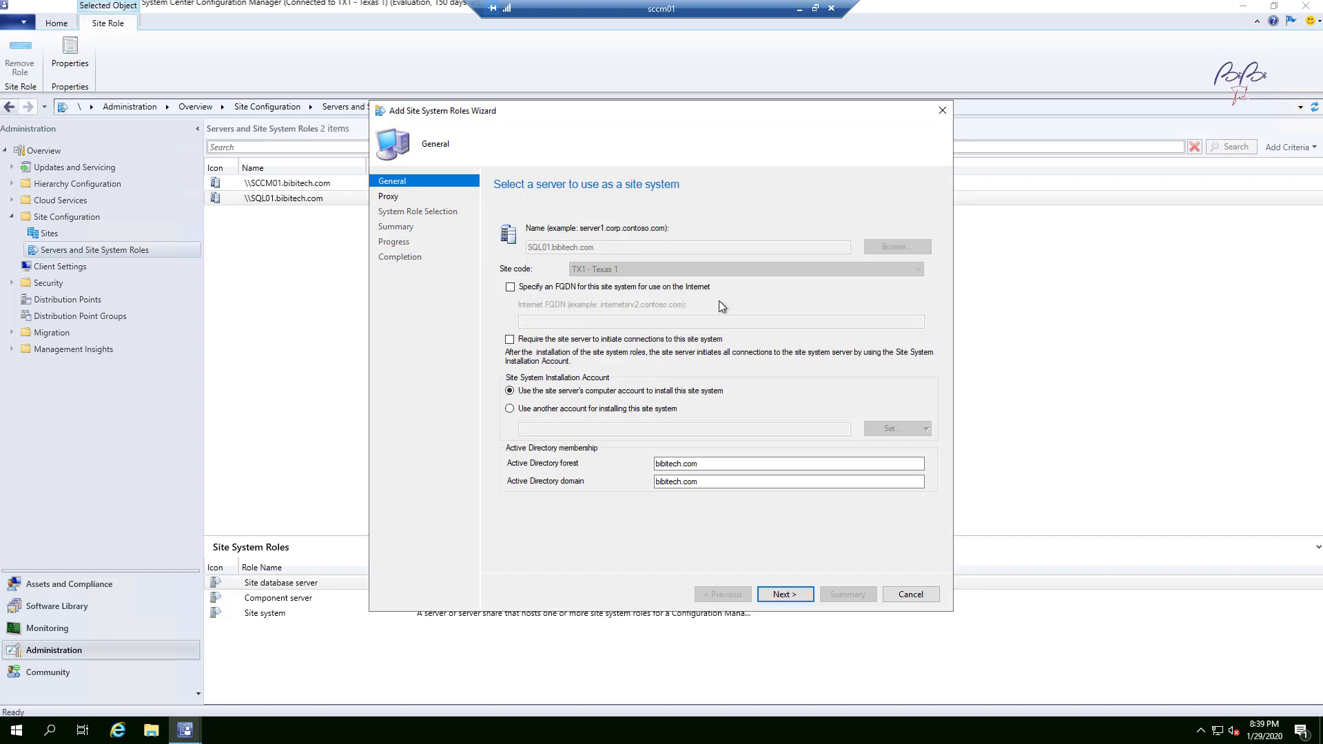
{"action": "left_click", "coordinate": [780, 594]}
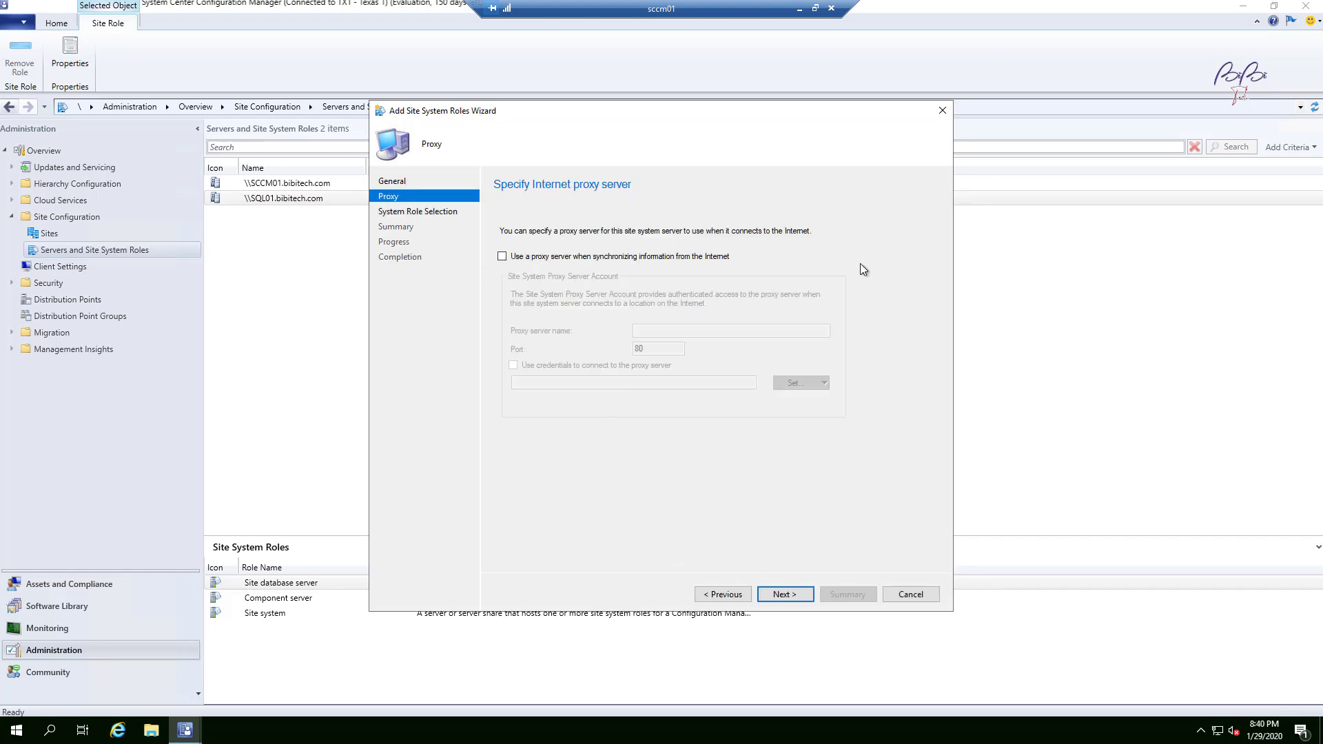
{"action": "left_click", "coordinate": [788, 597]}
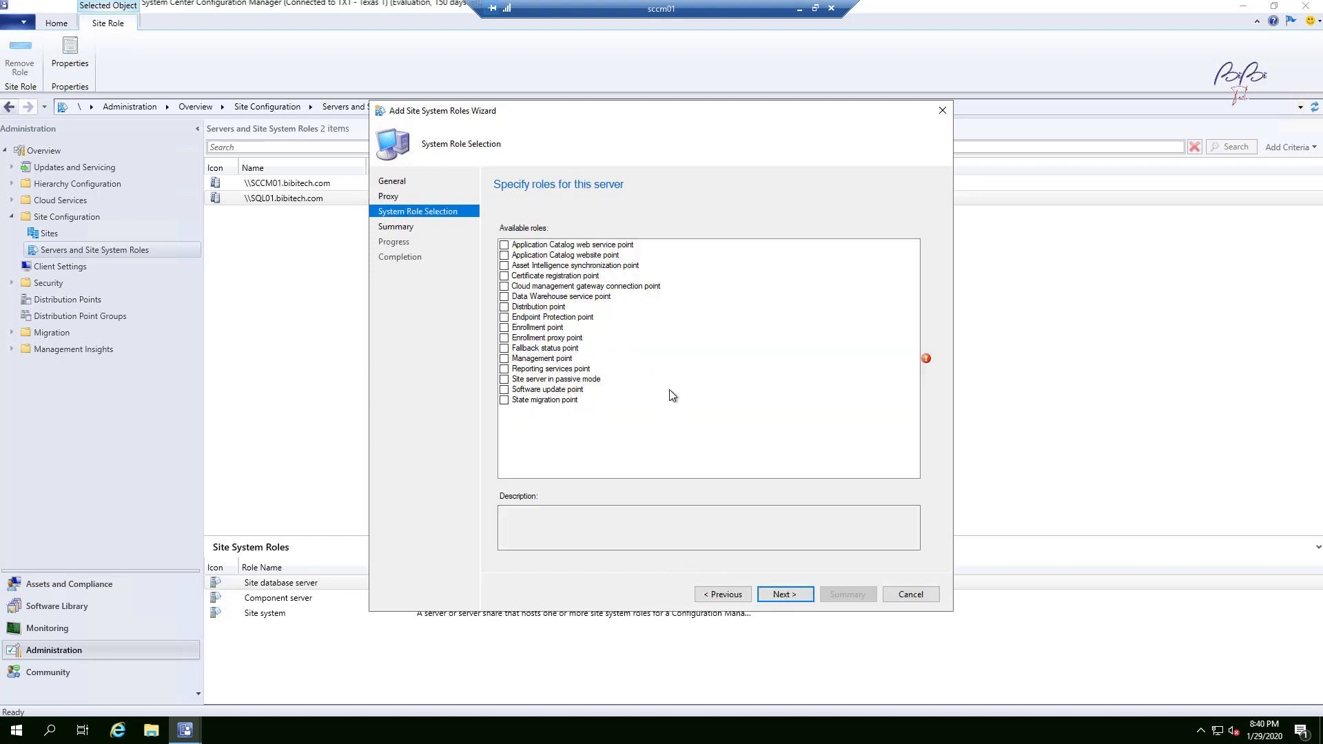
{"action": "left_click", "coordinate": [580, 369]}
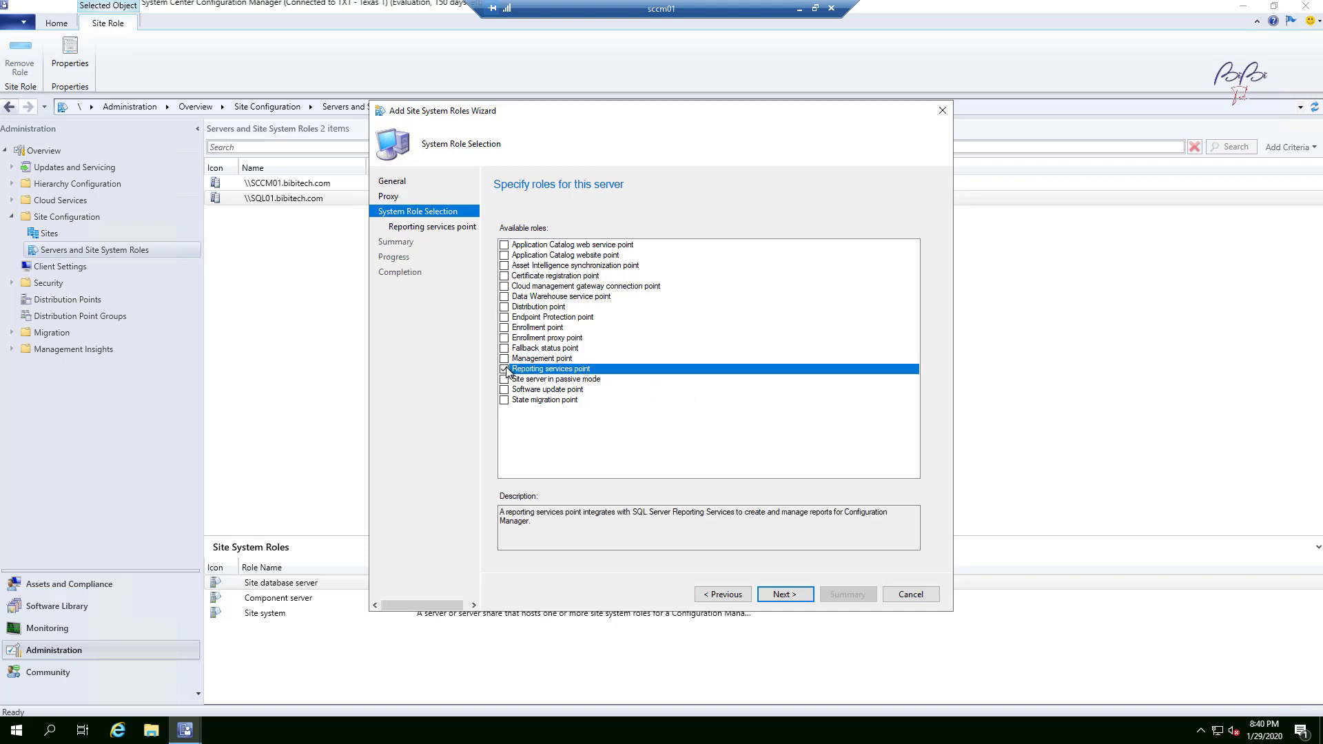
{"action": "left_click", "coordinate": [793, 596]}
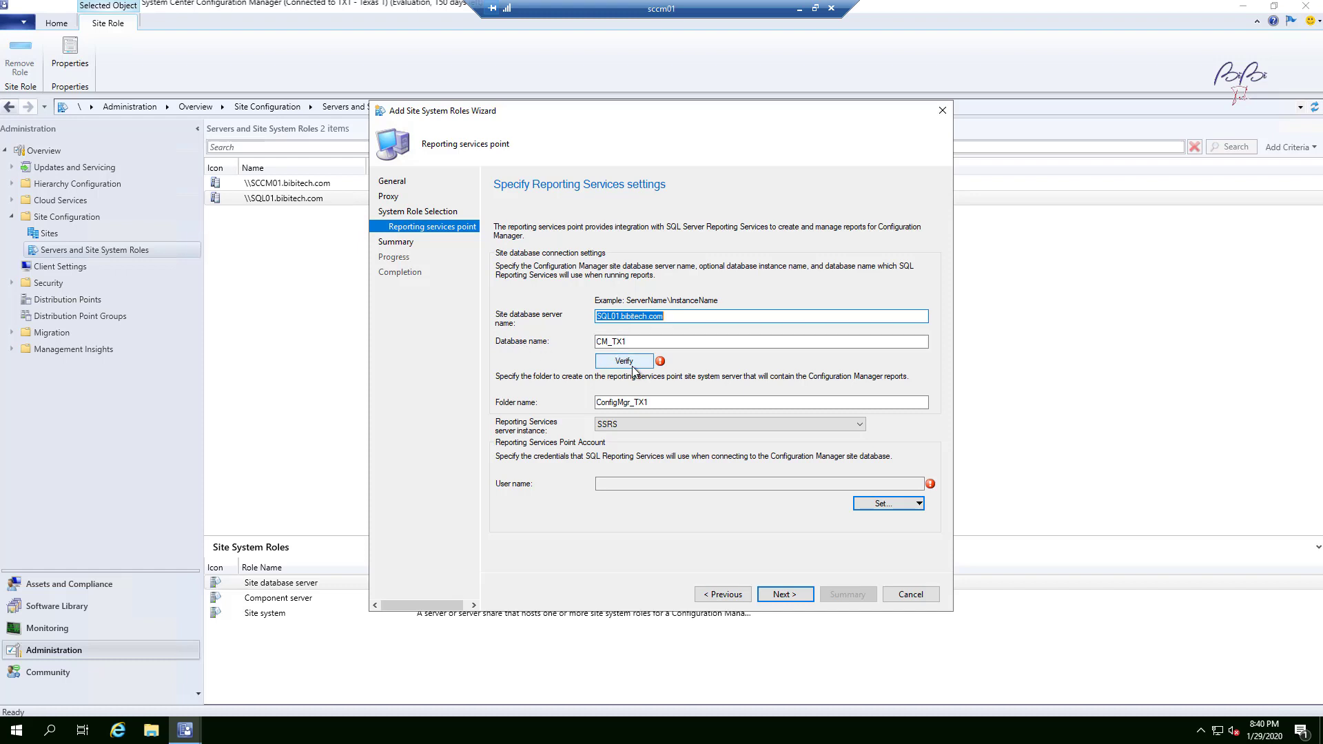
Verify the connection to the CM_TX1 site database in the Reporting Services settings.
{"action": "left_click", "coordinate": [632, 361]}
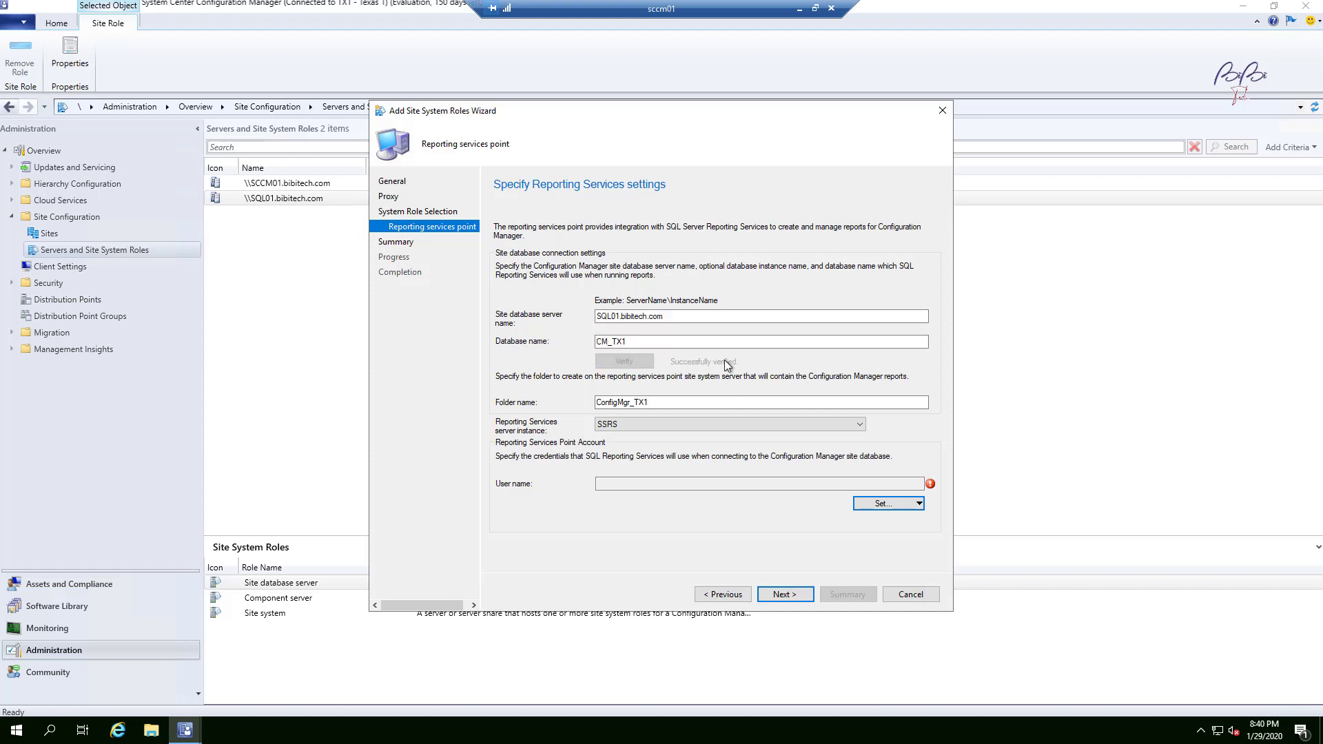
{"action": "left_click", "coordinate": [634, 344]}
{"action": "left_click", "coordinate": [280, 200]}
{"action": "left_click", "coordinate": [423, 295]}
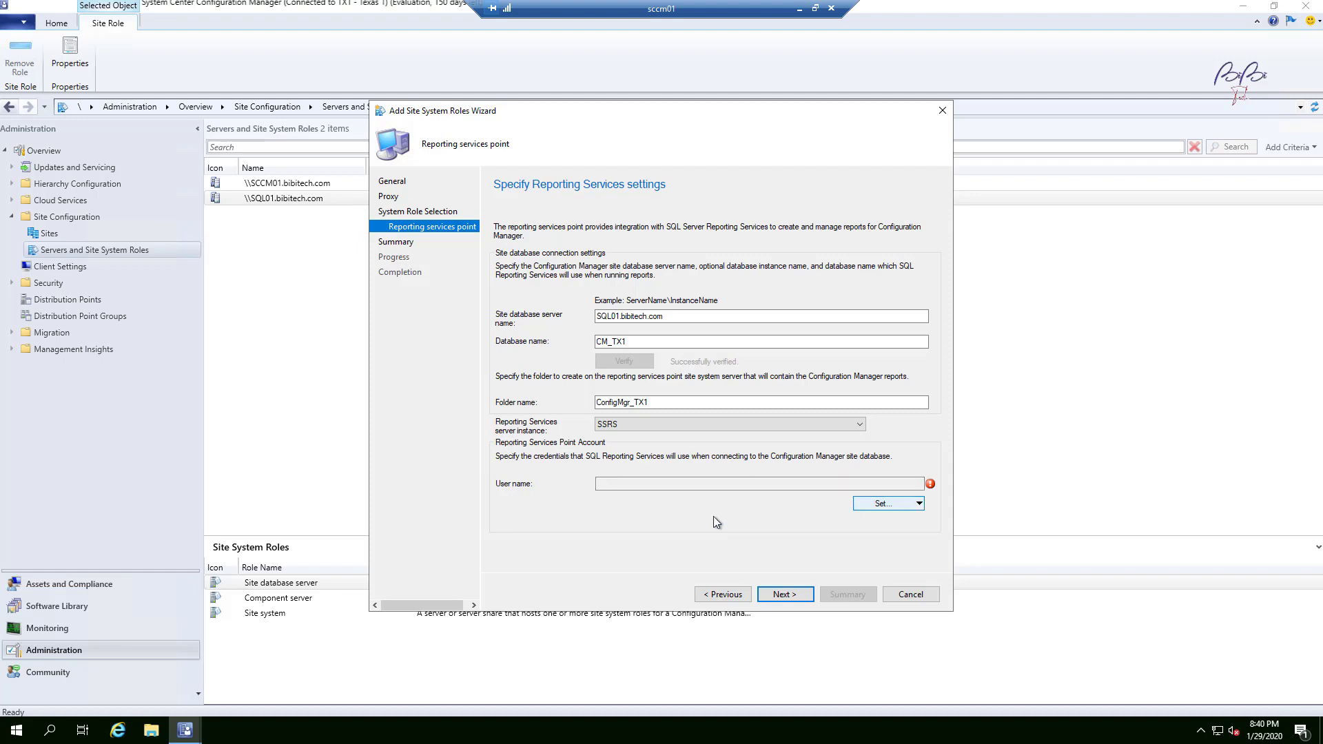
Use the existing domain admin account as the reporting account and complete the wizard.
{"action": "left_click", "coordinate": [892, 508]}
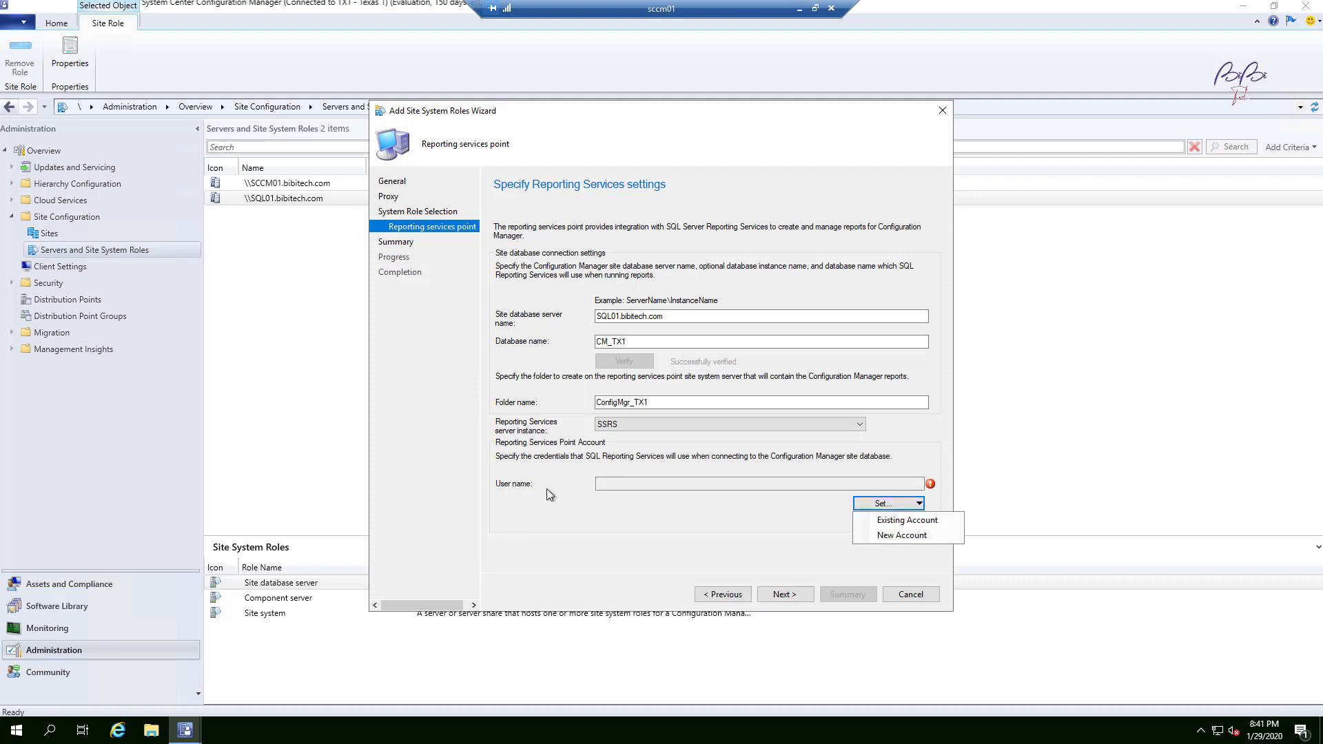
{"action": "left_click", "coordinate": [908, 521]}
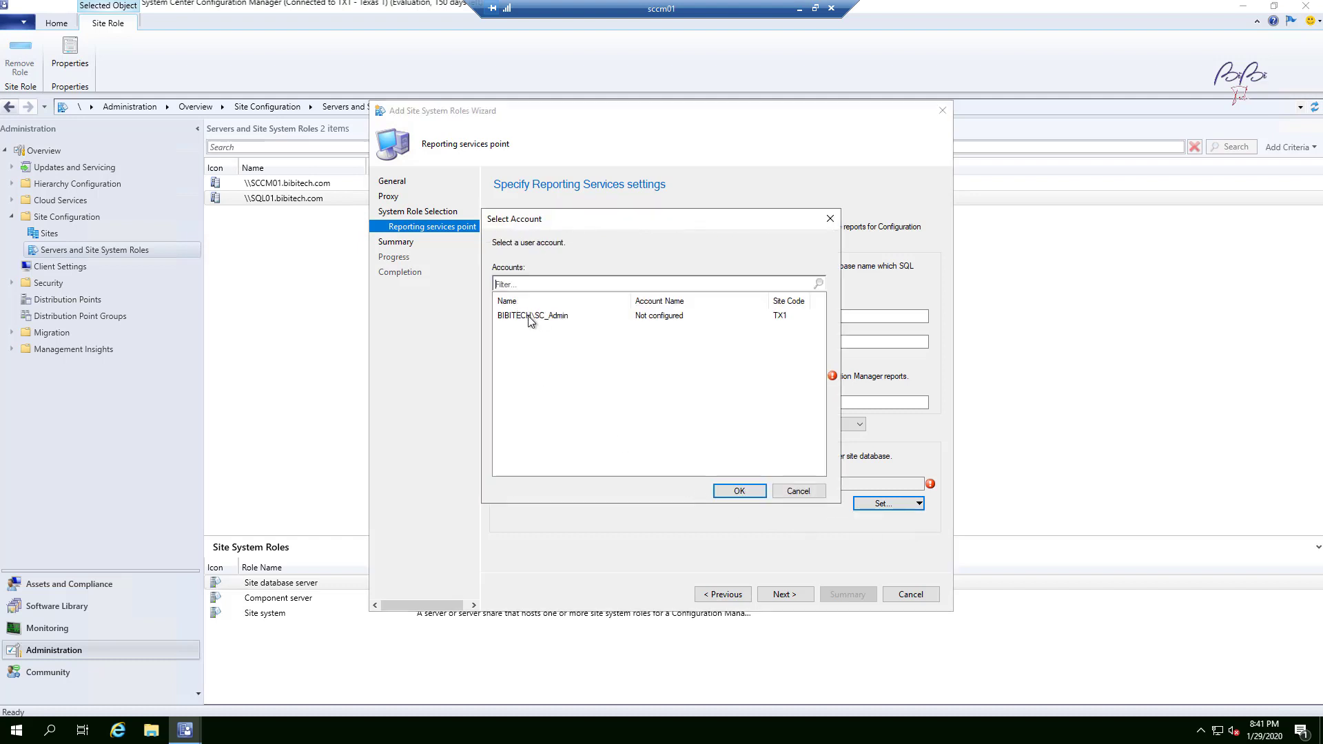
{"action": "left_click", "coordinate": [541, 317]}
{"action": "left_click", "coordinate": [730, 490]}
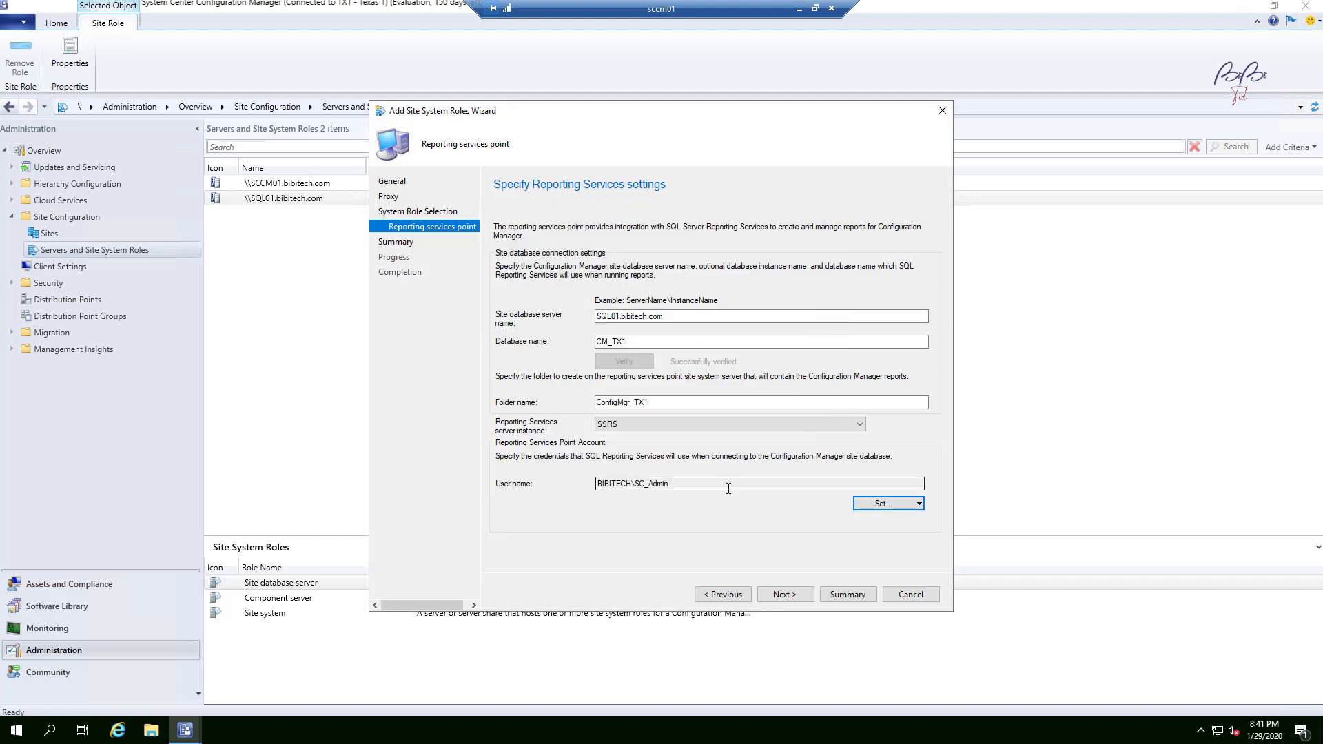
{"action": "left_click", "coordinate": [784, 596]}
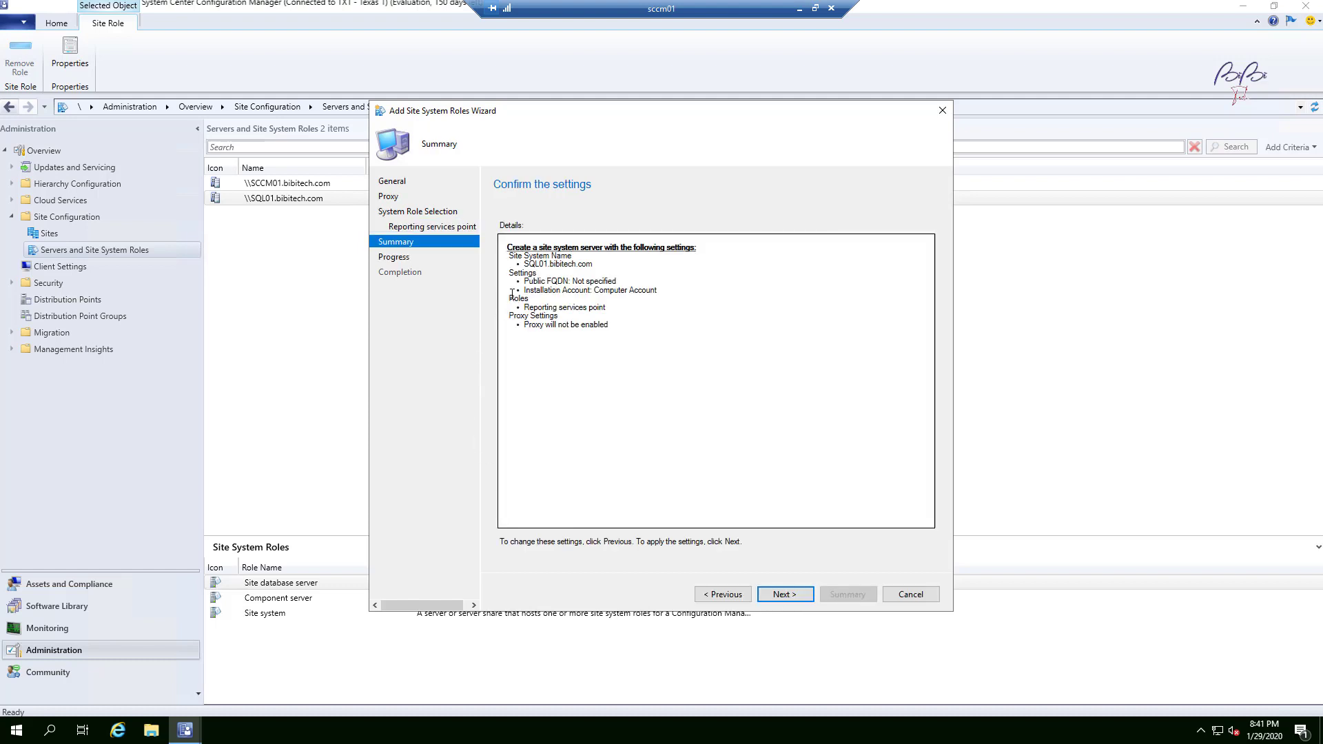
{"action": "left_click", "coordinate": [764, 591]}
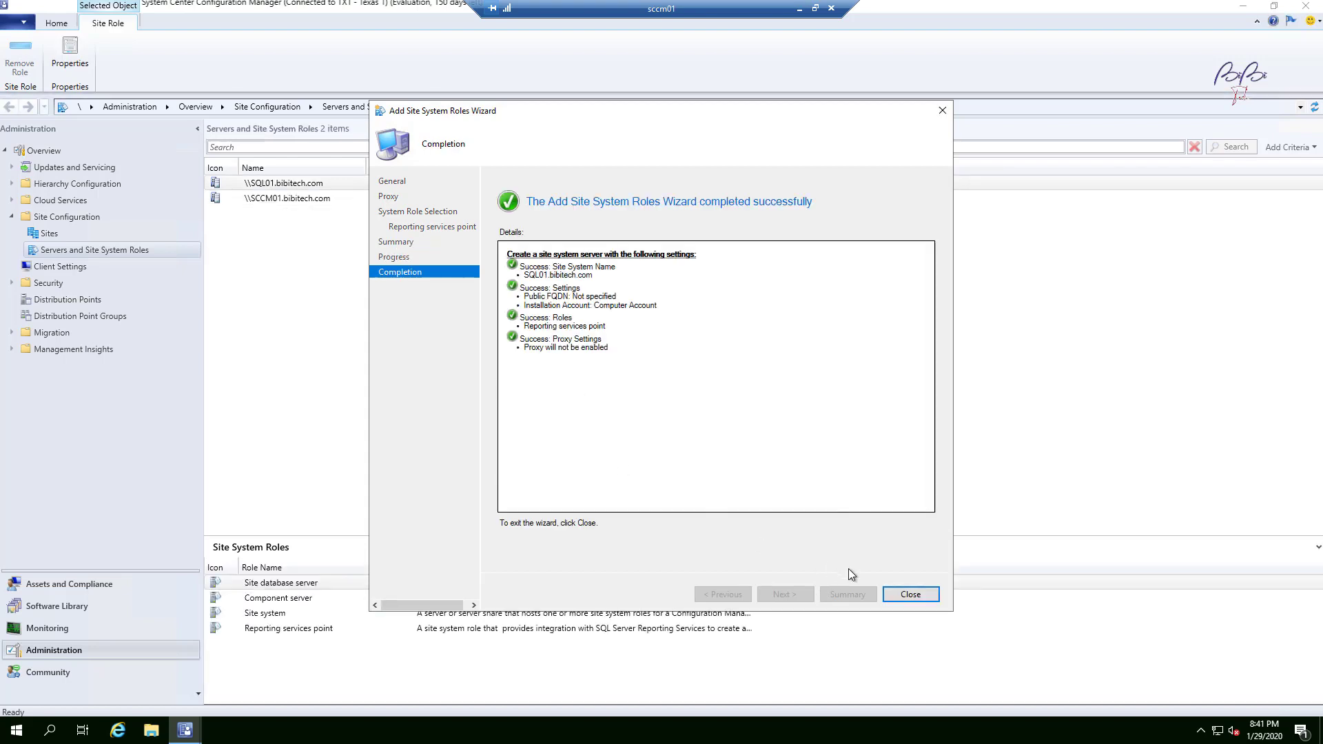
Search Monitoring's Component Status for 'report' and select SMS_SRS_REPORTING_POINT.
{"action": "left_click", "coordinate": [907, 594]}
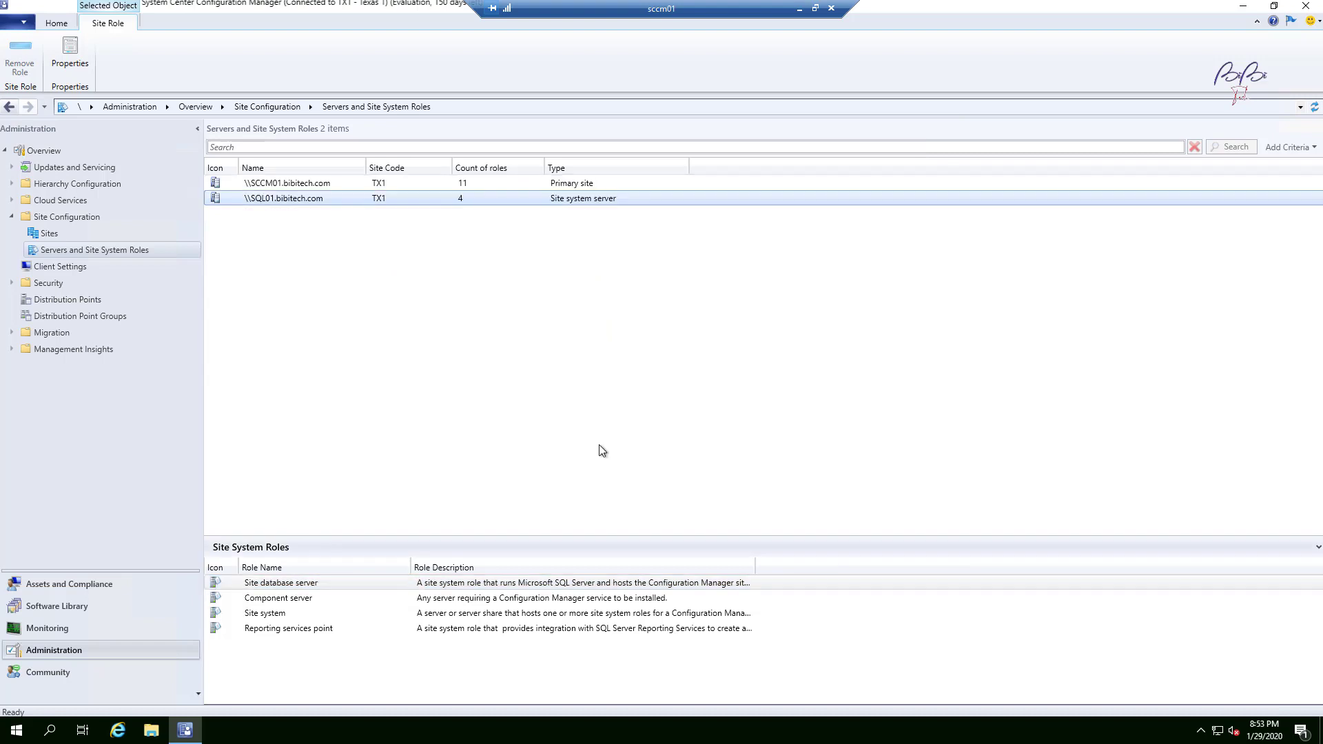
{"action": "left_click", "coordinate": [48, 629]}
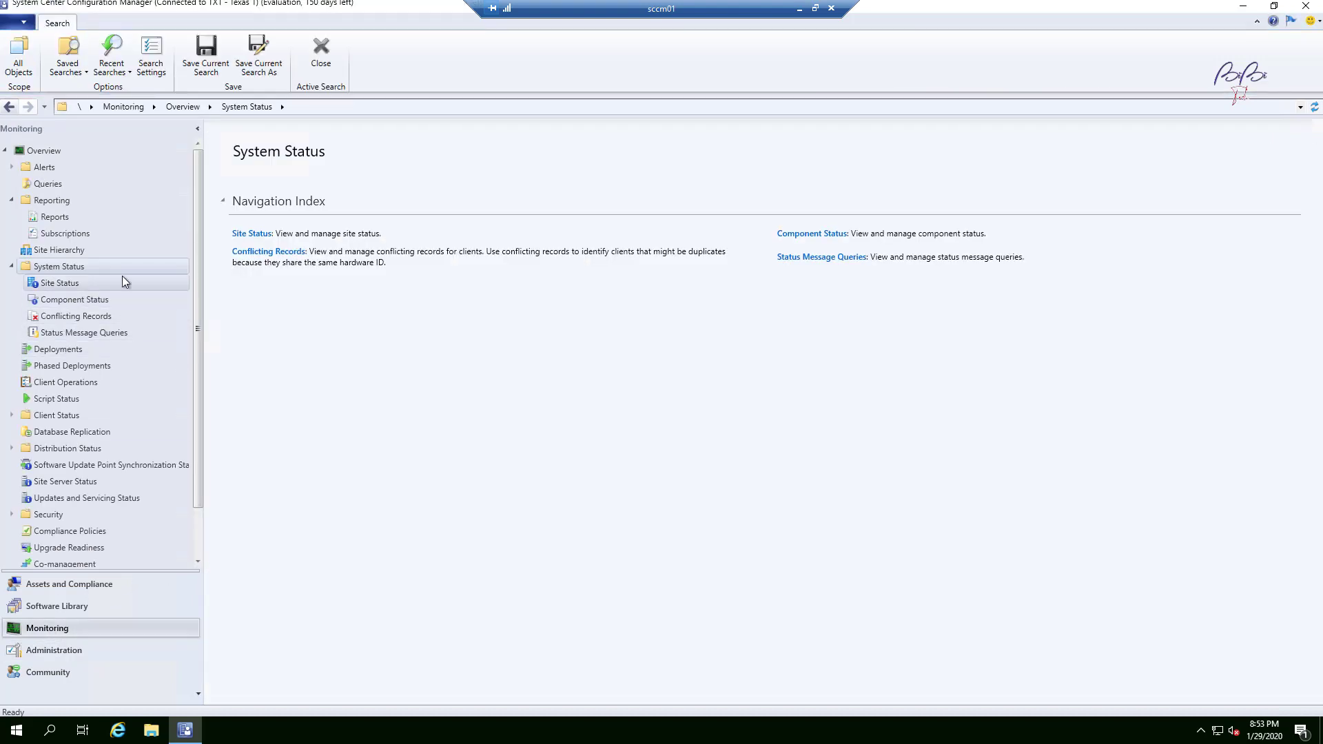
{"action": "left_click", "coordinate": [90, 301]}
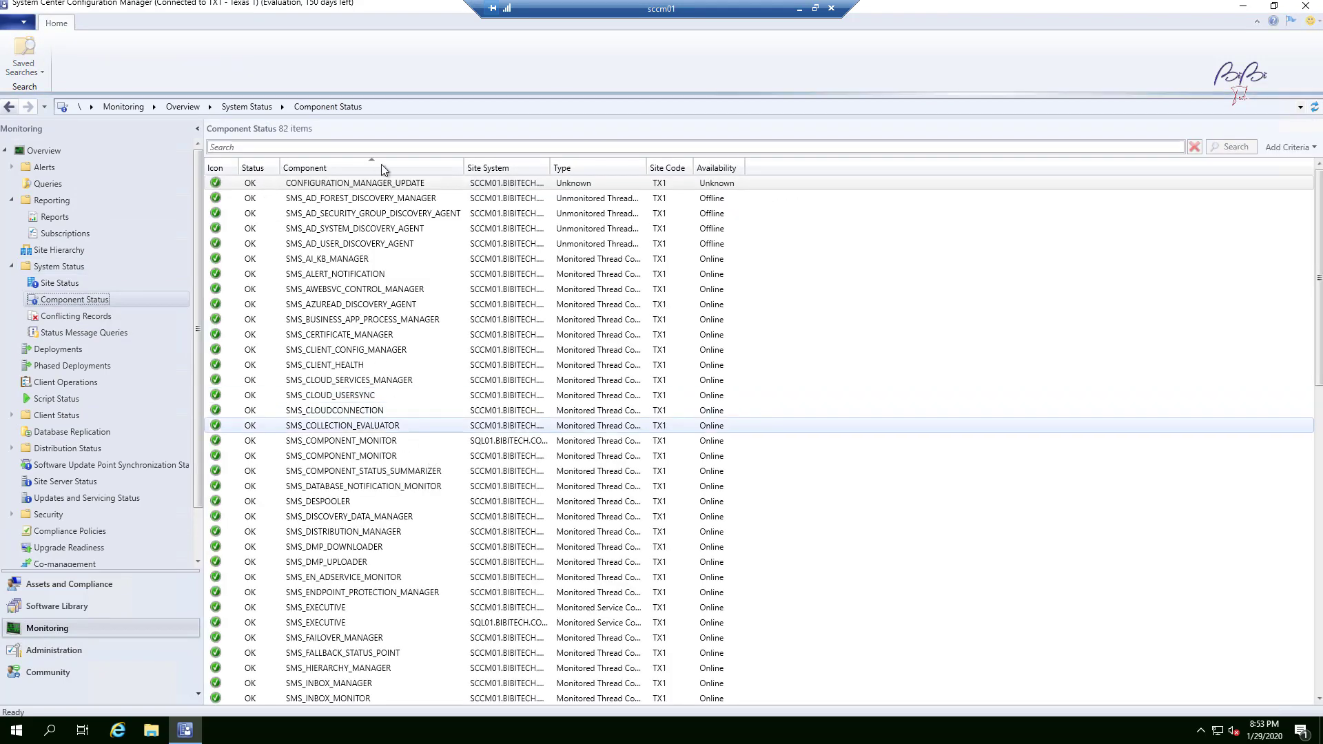
{"action": "left_click", "coordinate": [340, 148]}
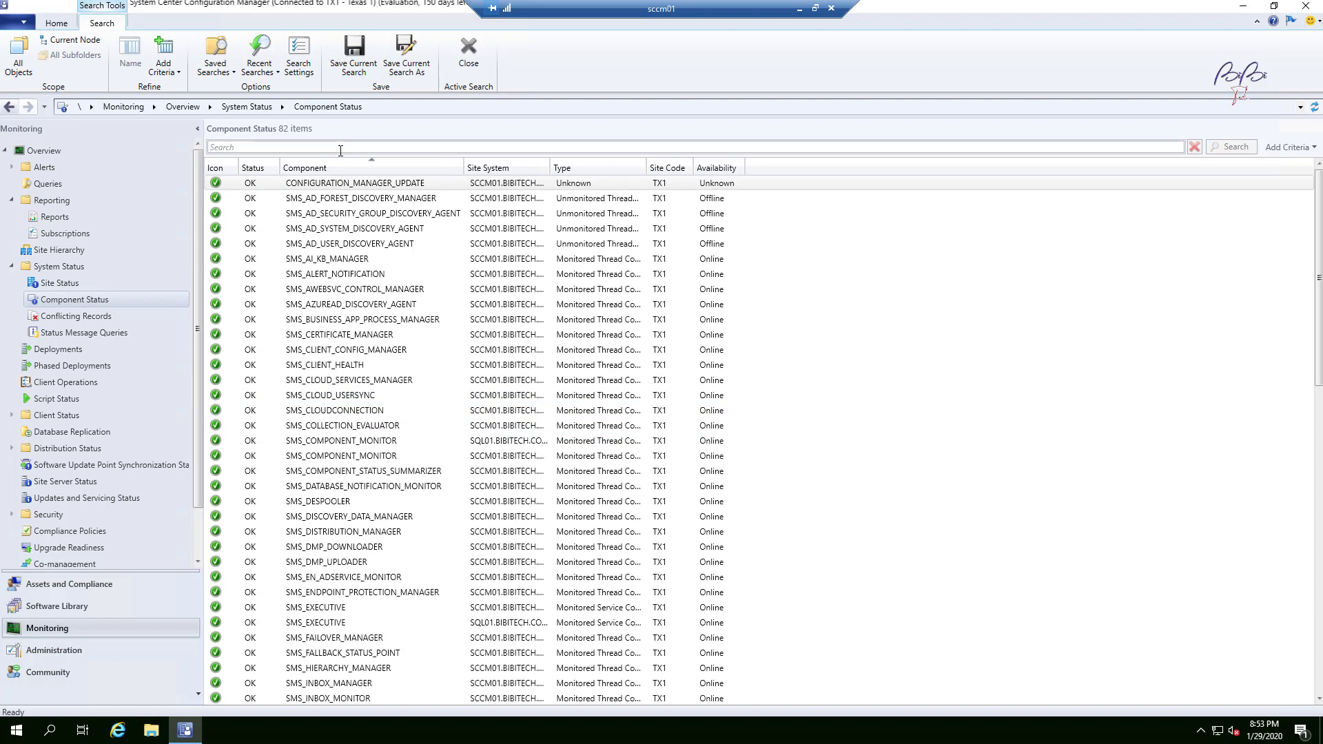
{"action": "type", "text": "report"}
{"action": "key", "text": "Return"}
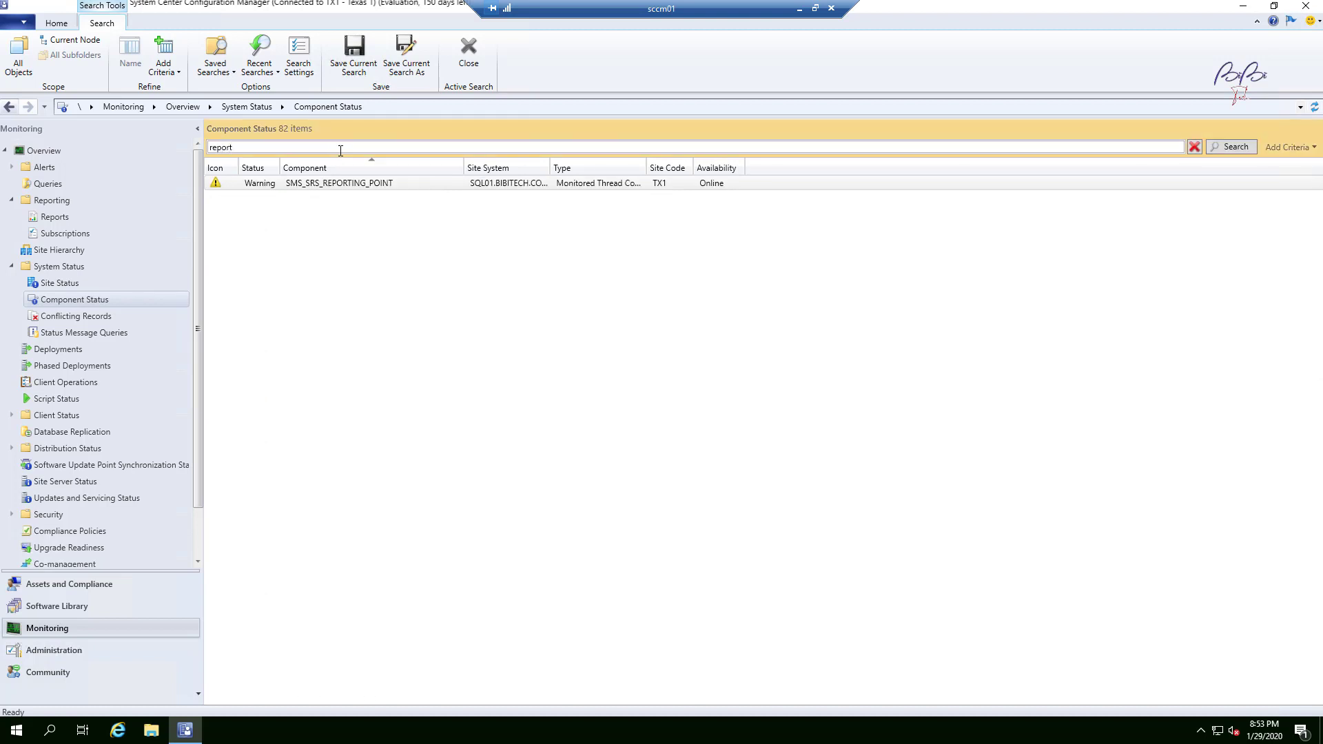
{"action": "left_click", "coordinate": [292, 184]}
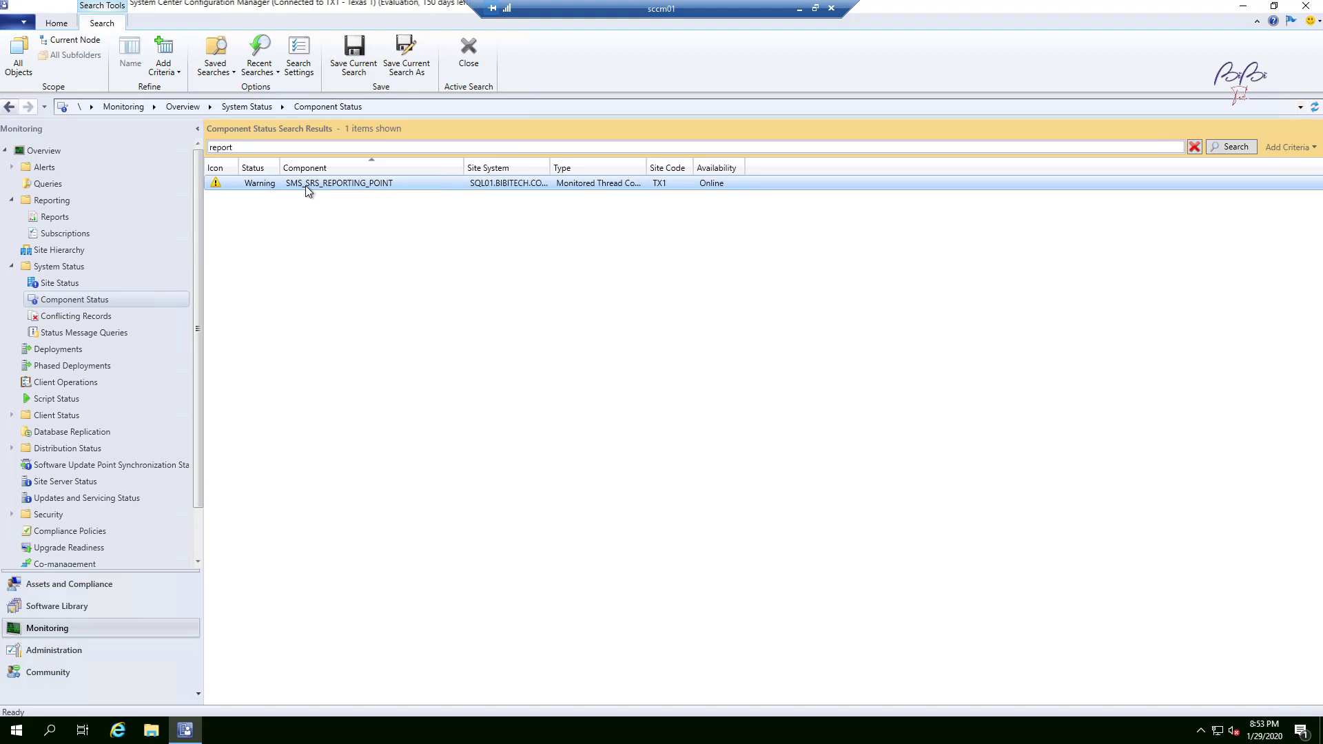
View all status messages for SMS_SRS_REPORTING_POINT, then close the message viewer.
{"action": "right_click", "coordinate": [305, 184]}
{"action": "mouse_move", "coordinate": [274, 199]}
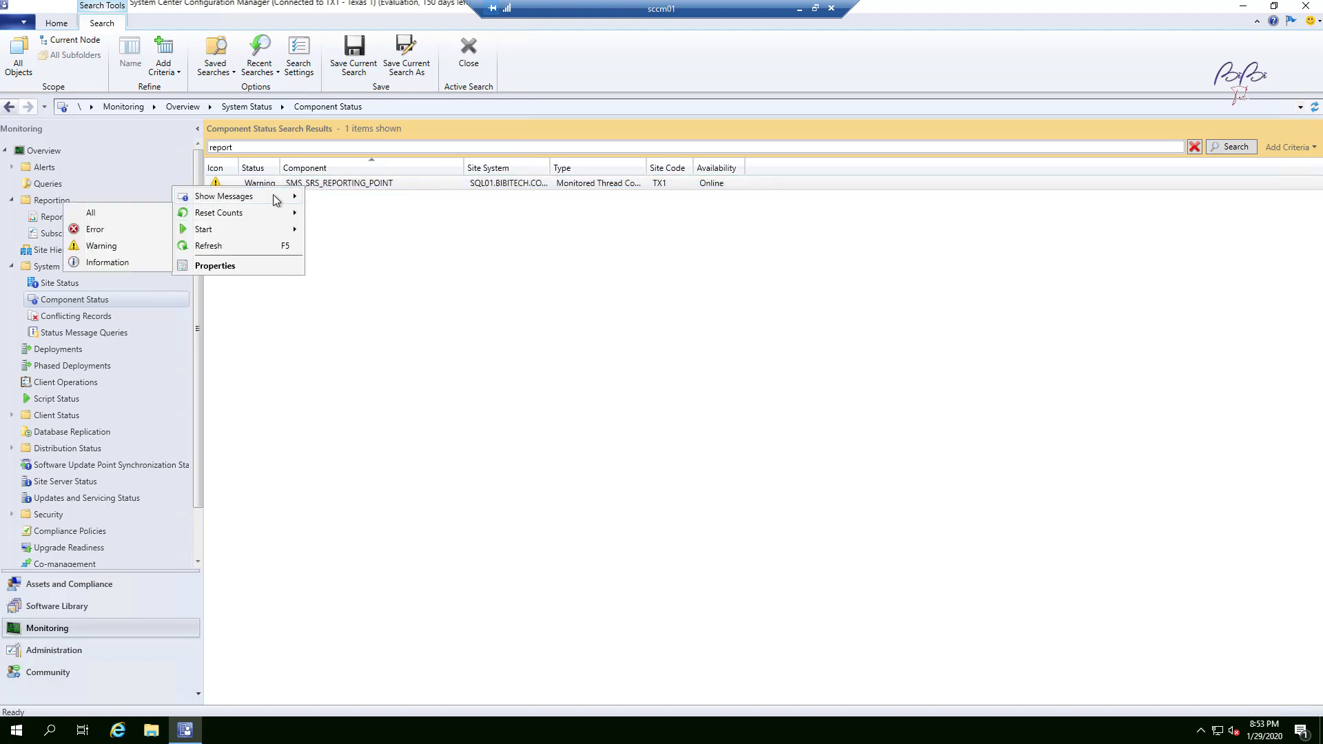
{"action": "left_click", "coordinate": [120, 229]}
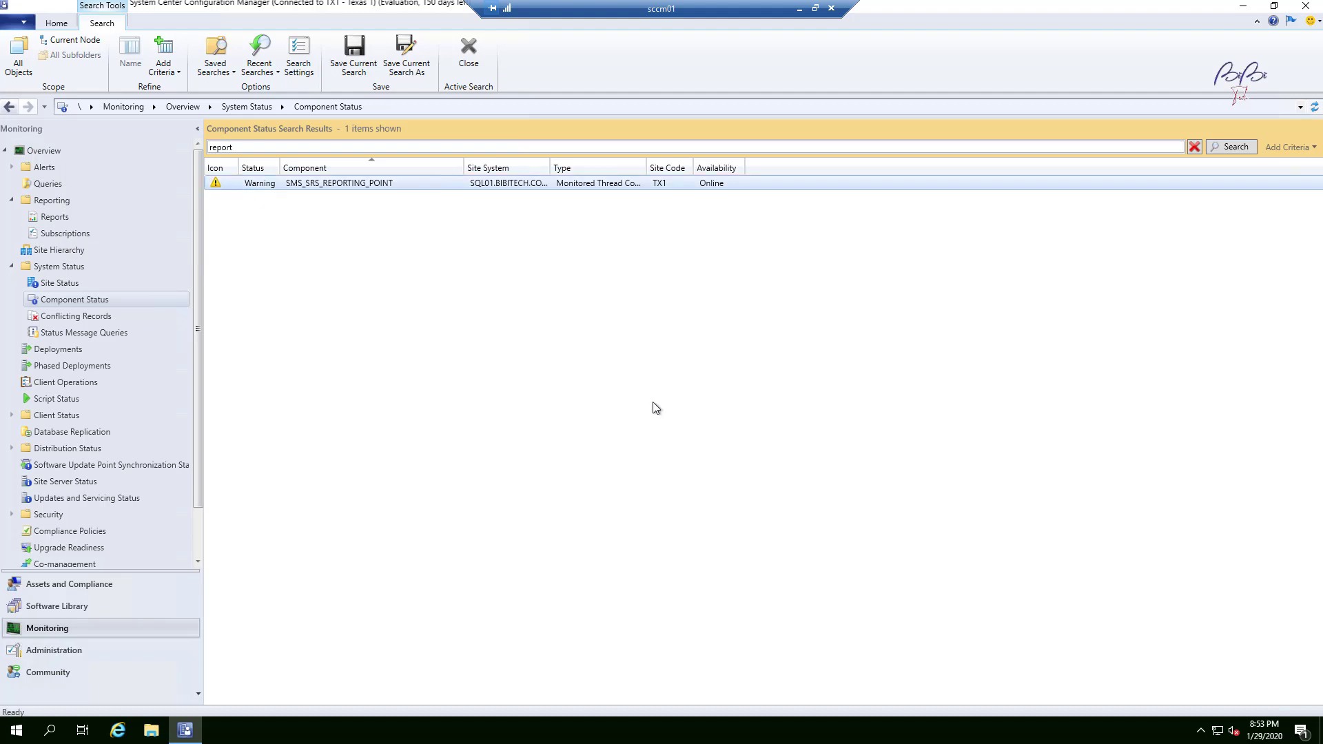
{"action": "left_click", "coordinate": [655, 473]}
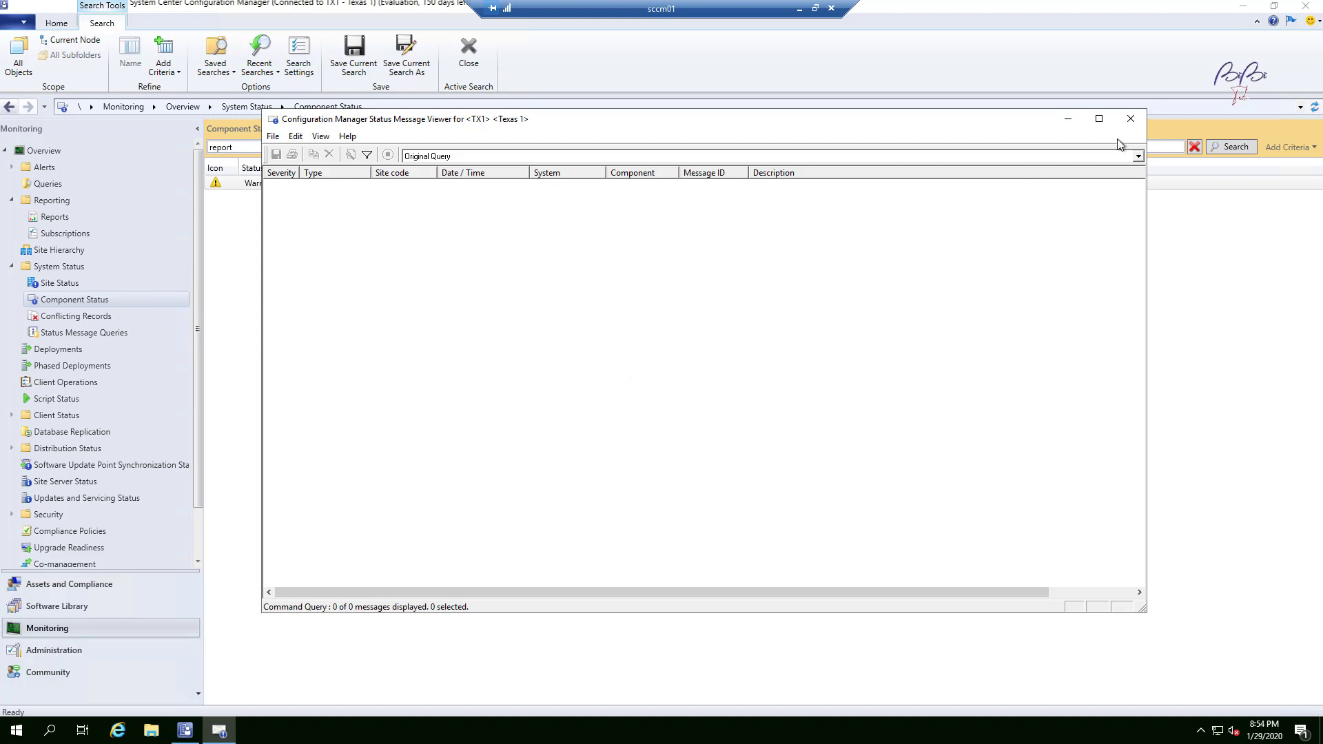
{"action": "left_click", "coordinate": [1128, 121]}
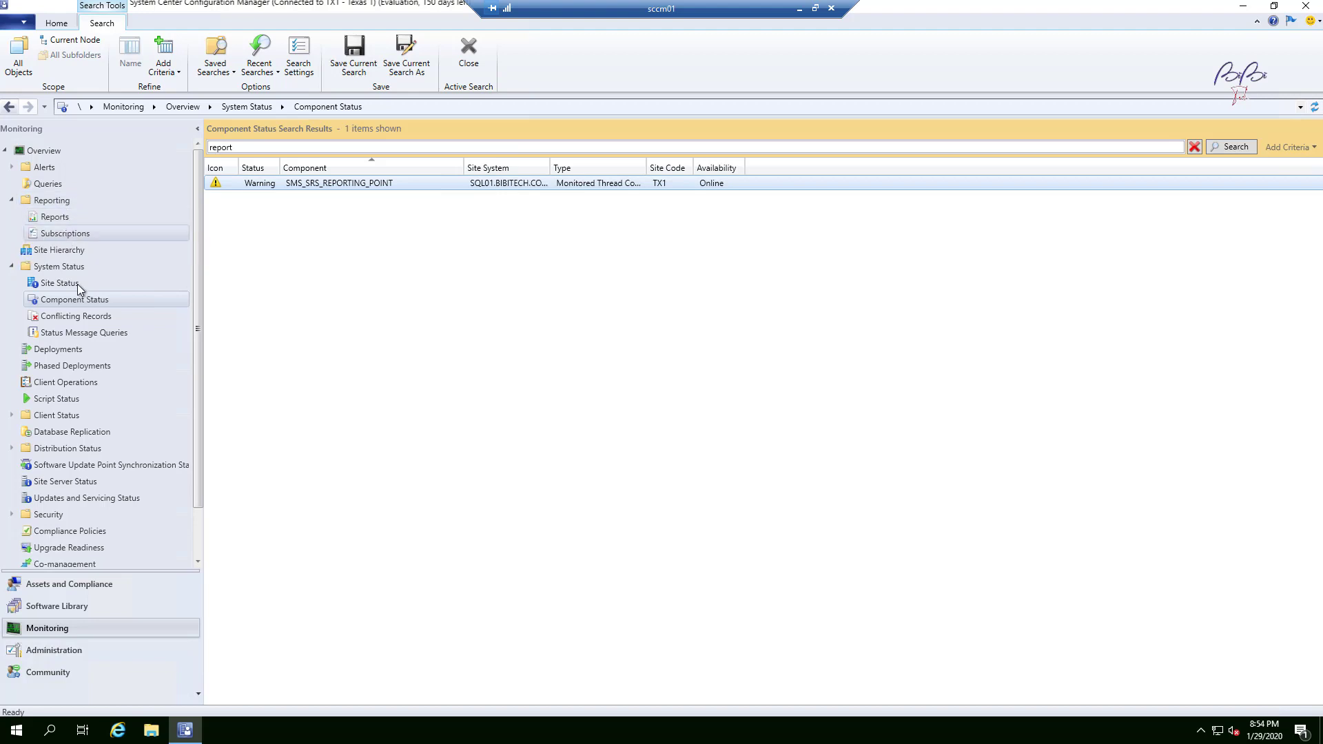
Run the Administration activity log report from the Reporting > Reports list.
{"action": "left_click", "coordinate": [51, 205]}
{"action": "left_click", "coordinate": [51, 218]}
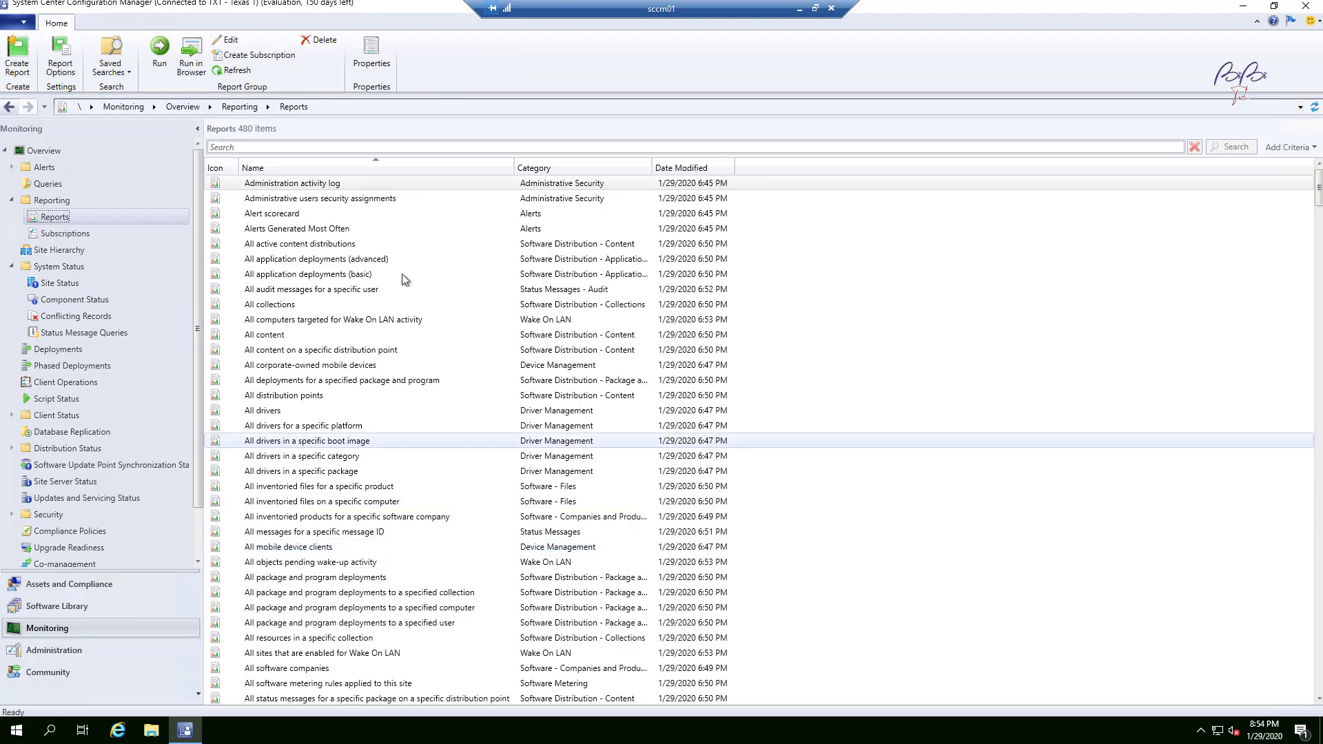
{"action": "scroll", "coordinate": [507, 449], "scroll_direction": "down", "scroll_amount": 8}
{"action": "scroll", "coordinate": [507, 448], "scroll_direction": "down", "scroll_amount": 14}
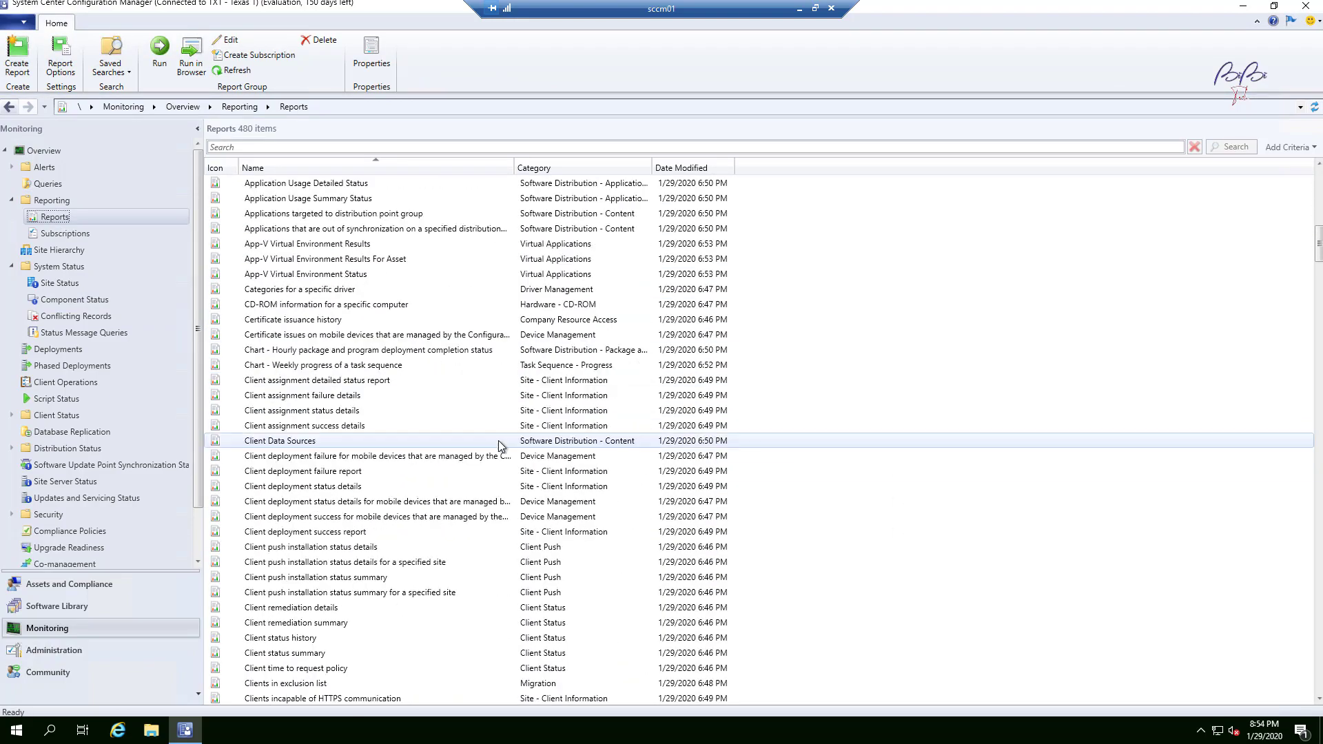
{"action": "scroll", "coordinate": [499, 432], "scroll_direction": "up", "scroll_amount": 16}
{"action": "scroll", "coordinate": [483, 349], "scroll_direction": "up", "scroll_amount": 6}
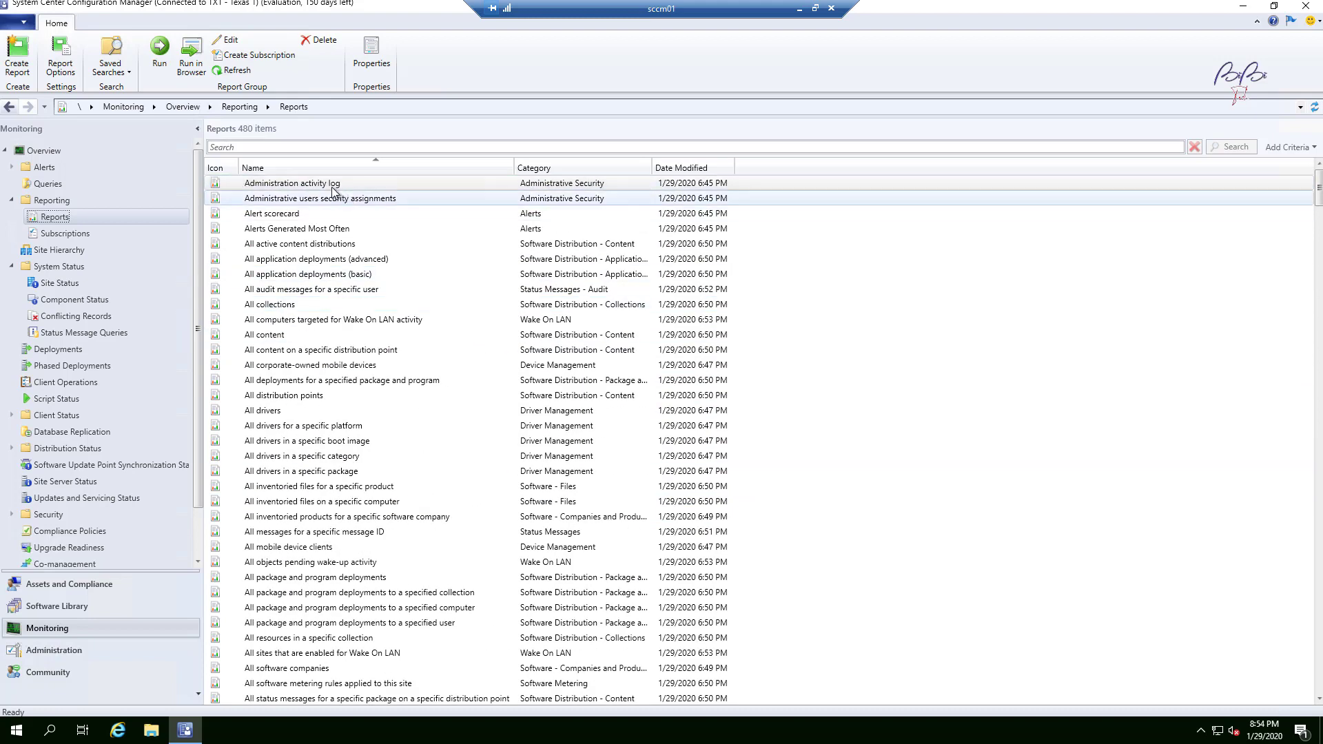
{"action": "left_click", "coordinate": [374, 183]}
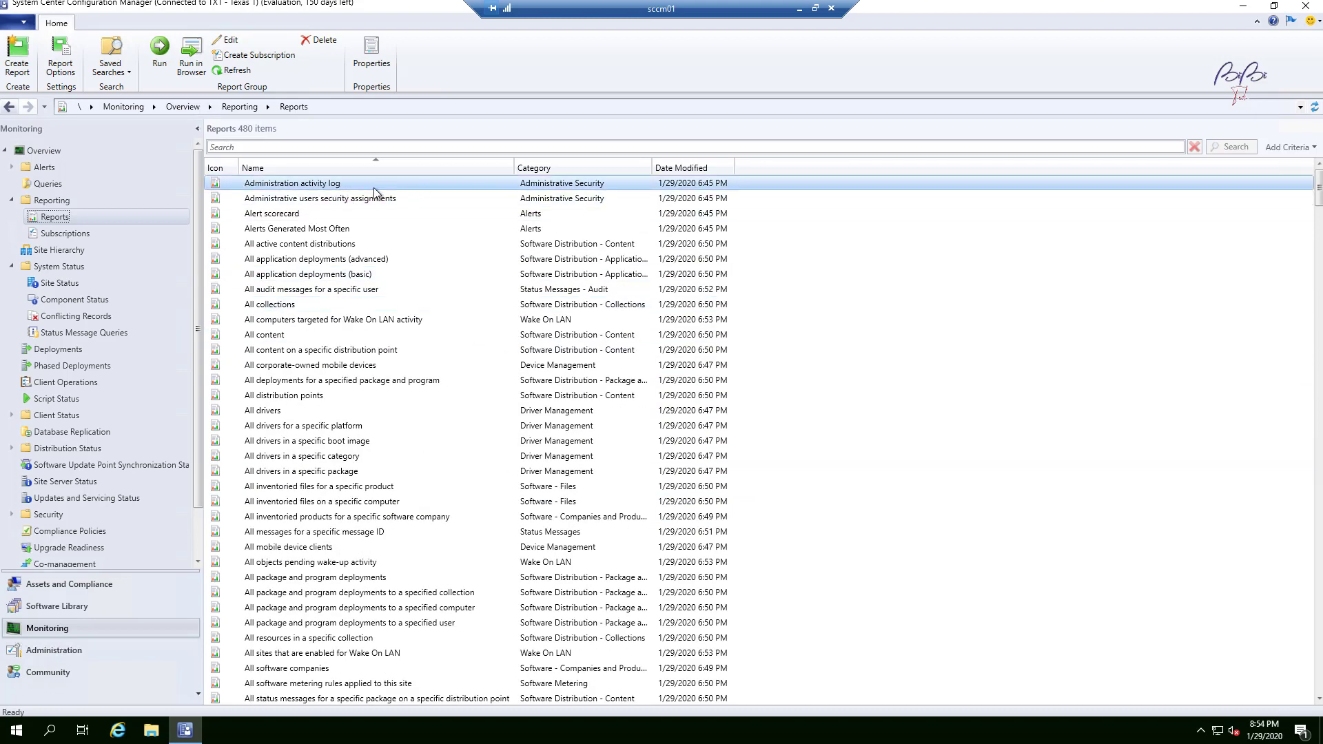
{"action": "double_click", "coordinate": [374, 187]}
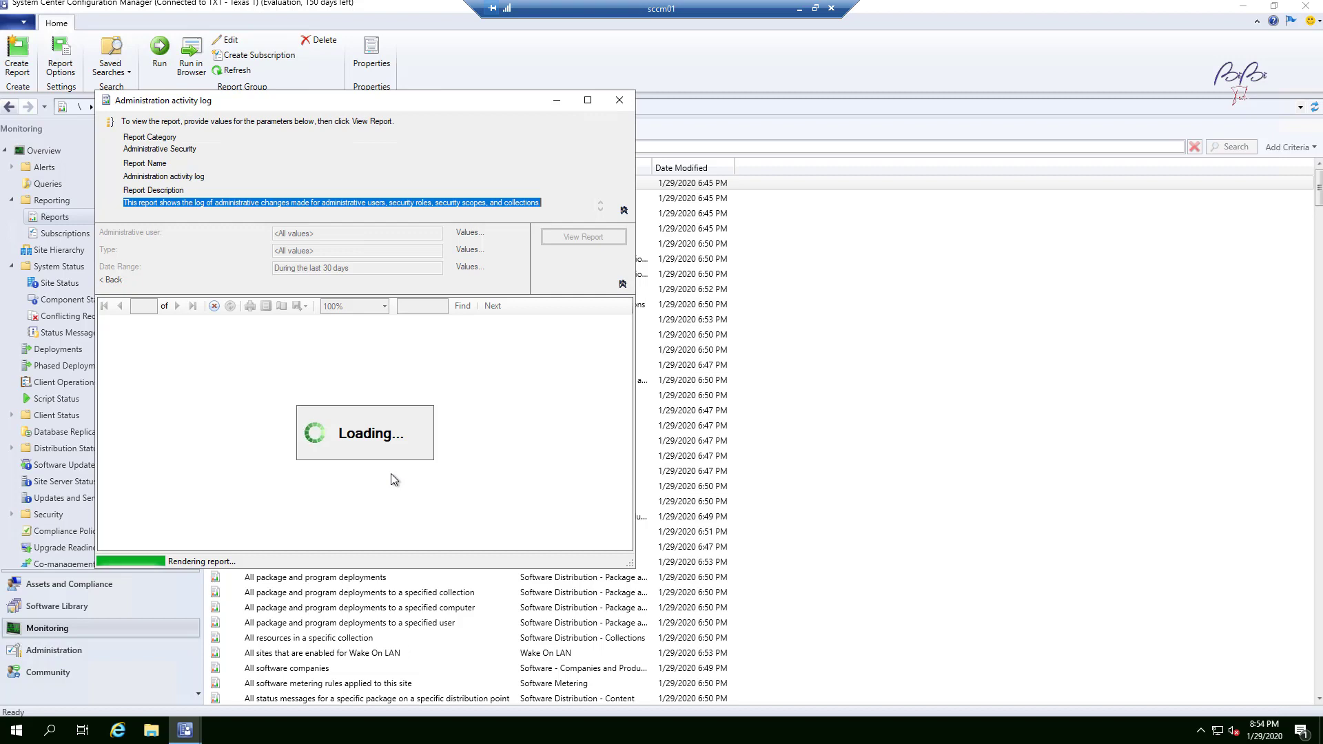
Review and close the report, returning to the Reporting overview with its SSRS links.
{"action": "scroll", "coordinate": [391, 474], "scroll_direction": "down", "scroll_amount": 2}
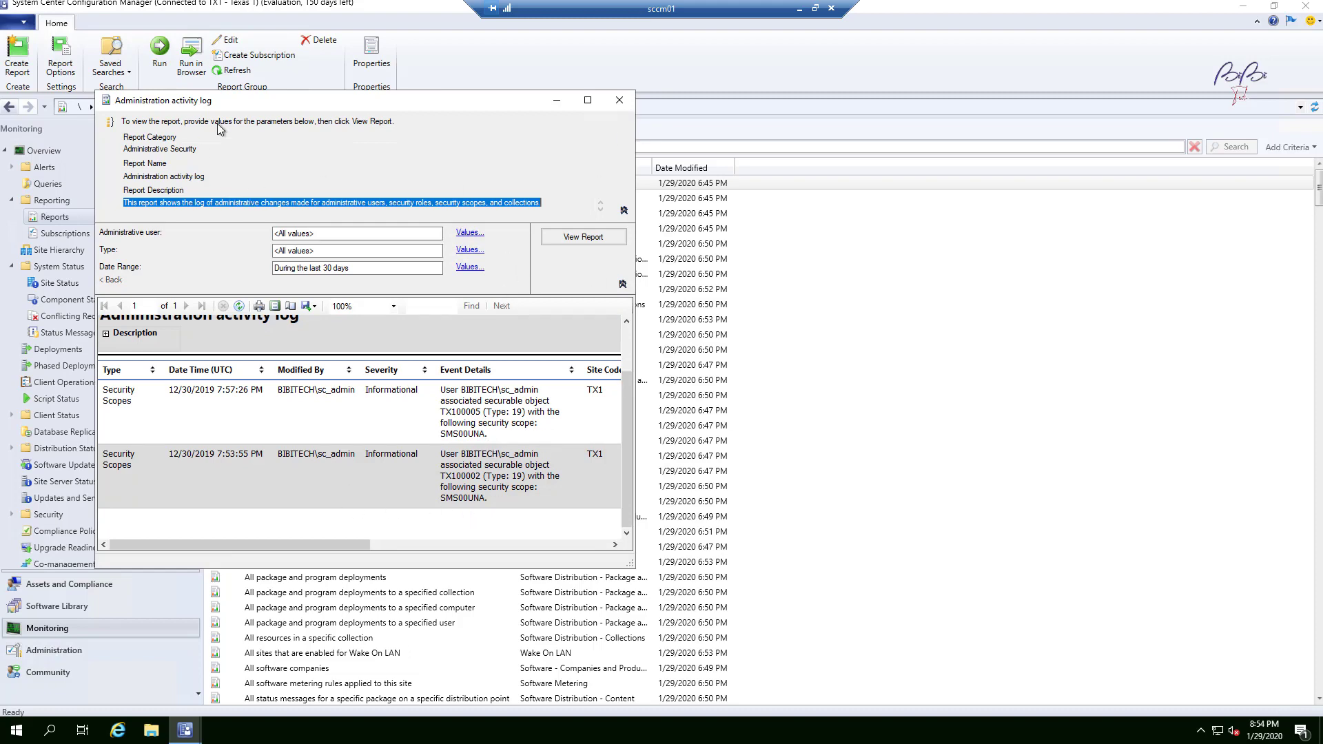
{"action": "left_click_drag", "start_coordinate": [260, 100], "coordinate": [738, 112]}
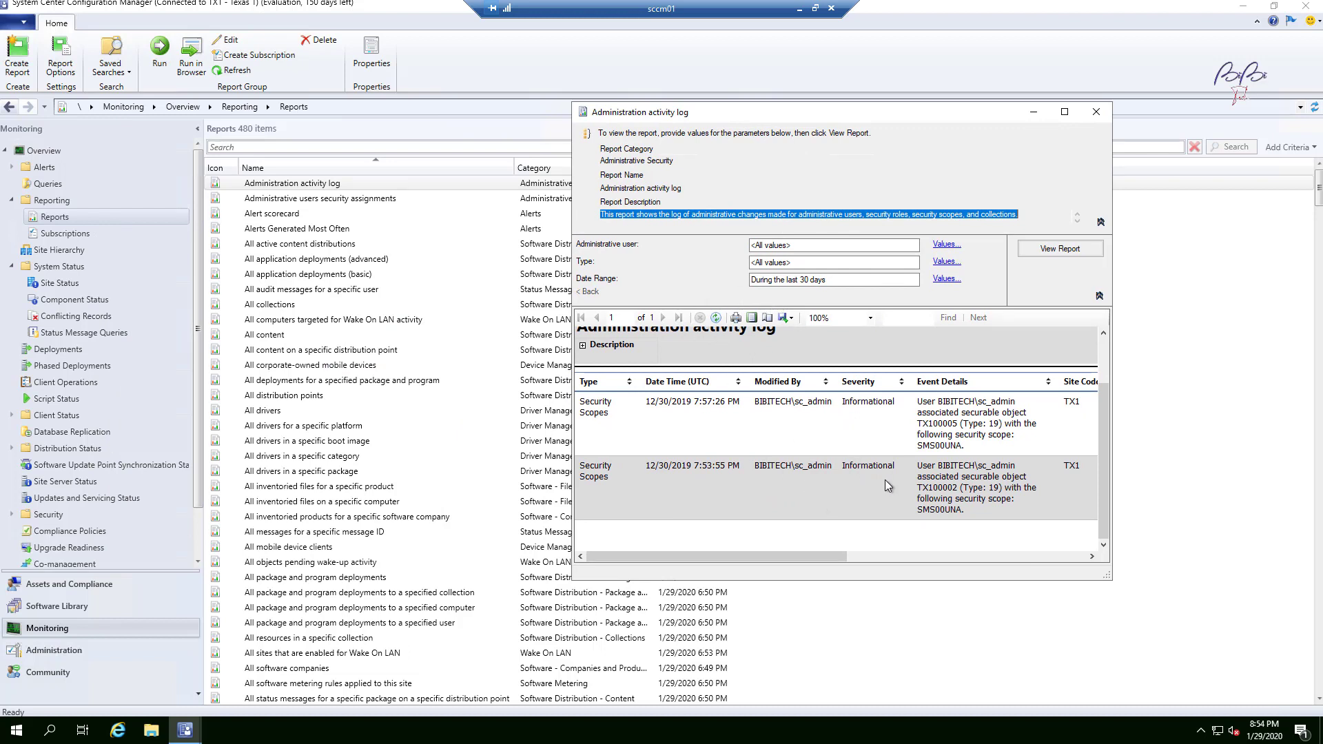
{"action": "left_click", "coordinate": [1097, 112]}
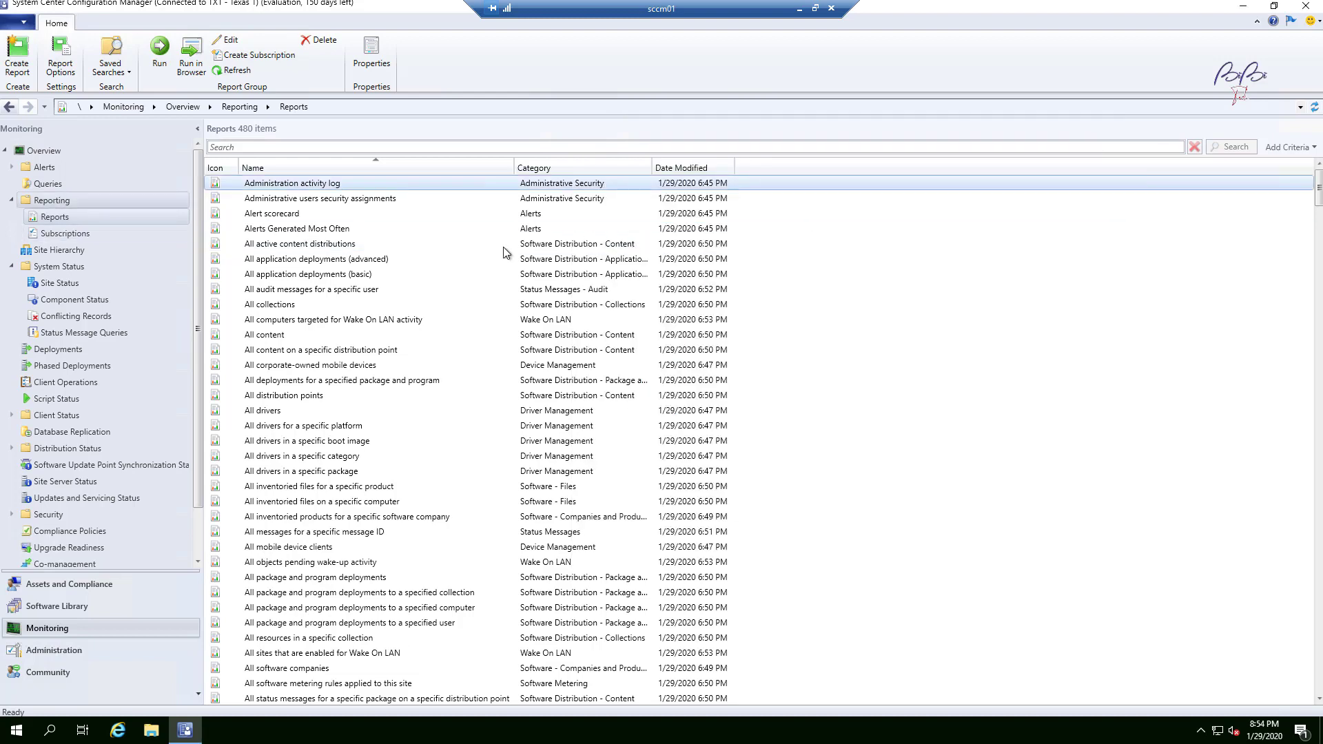
{"action": "left_click", "coordinate": [46, 201]}
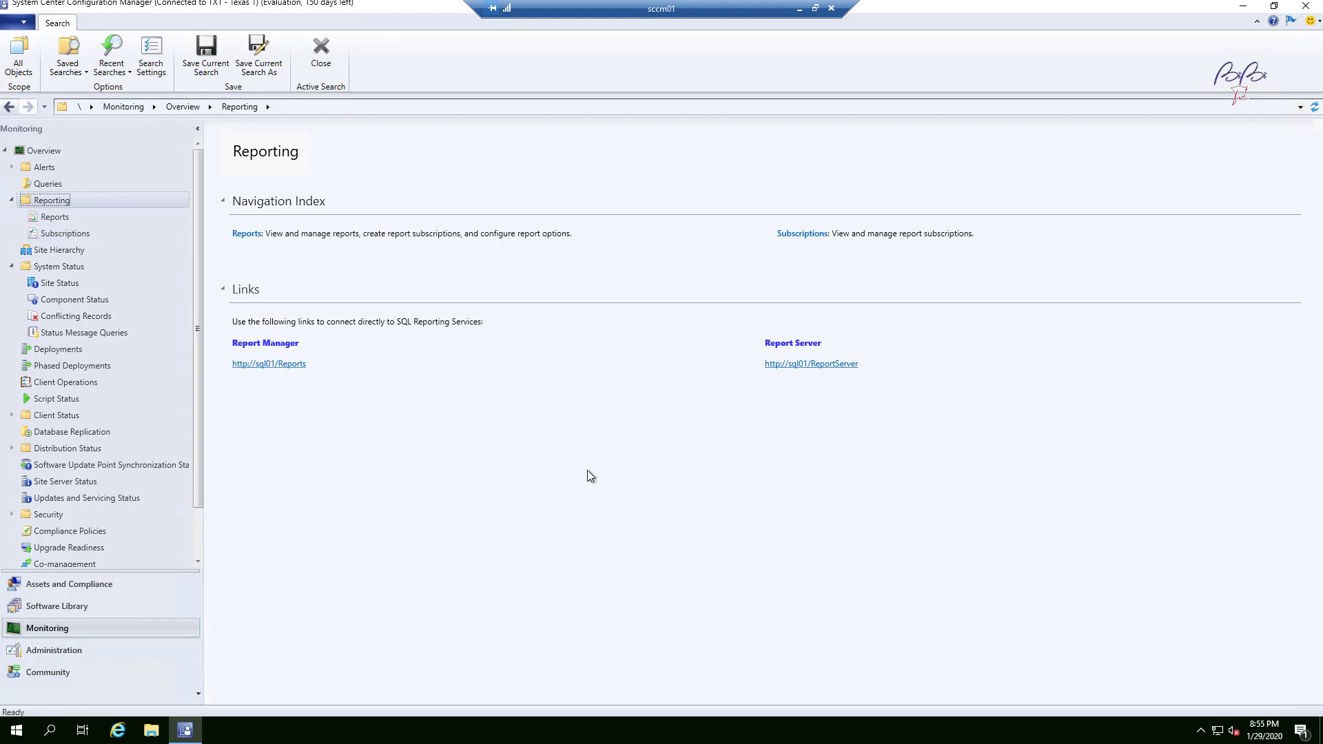
{"action": "left_click", "coordinate": [789, 367]}
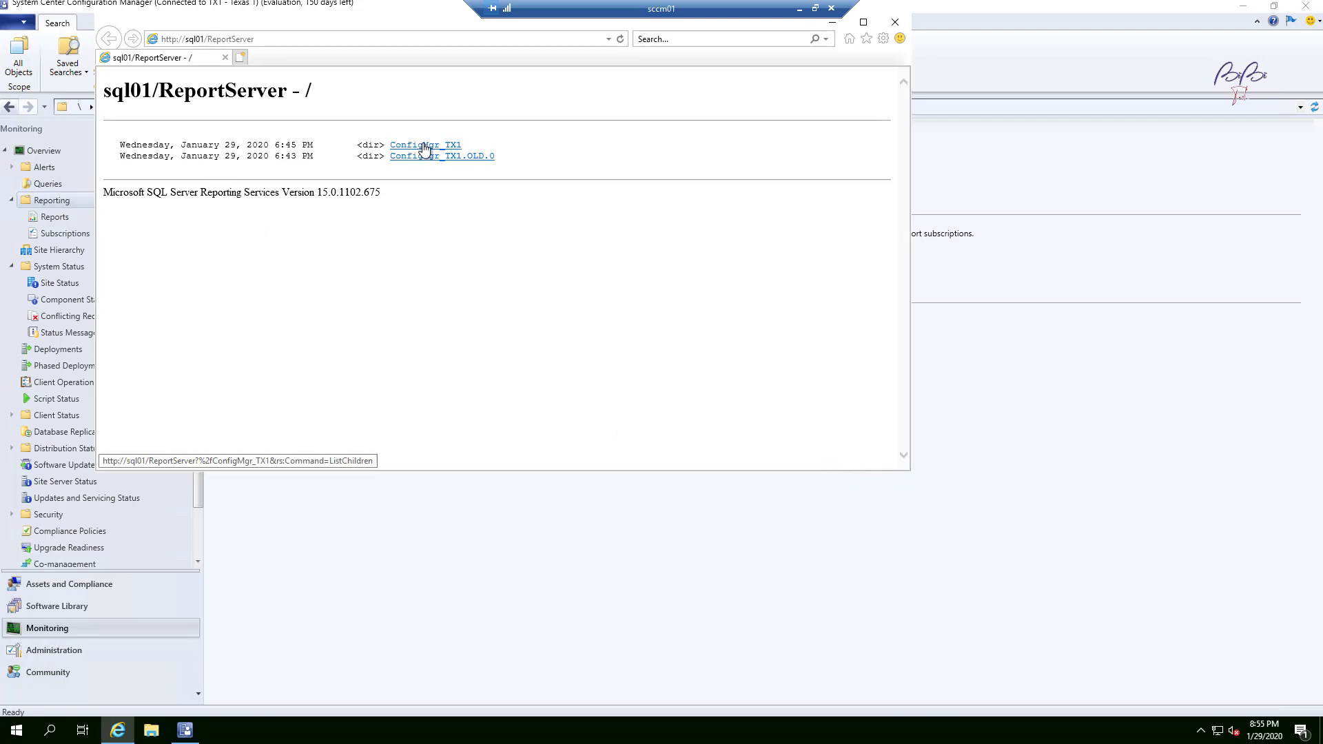
{"action": "left_click", "coordinate": [423, 146]}
{"action": "scroll", "coordinate": [442, 338], "scroll_direction": "down", "scroll_amount": 8}
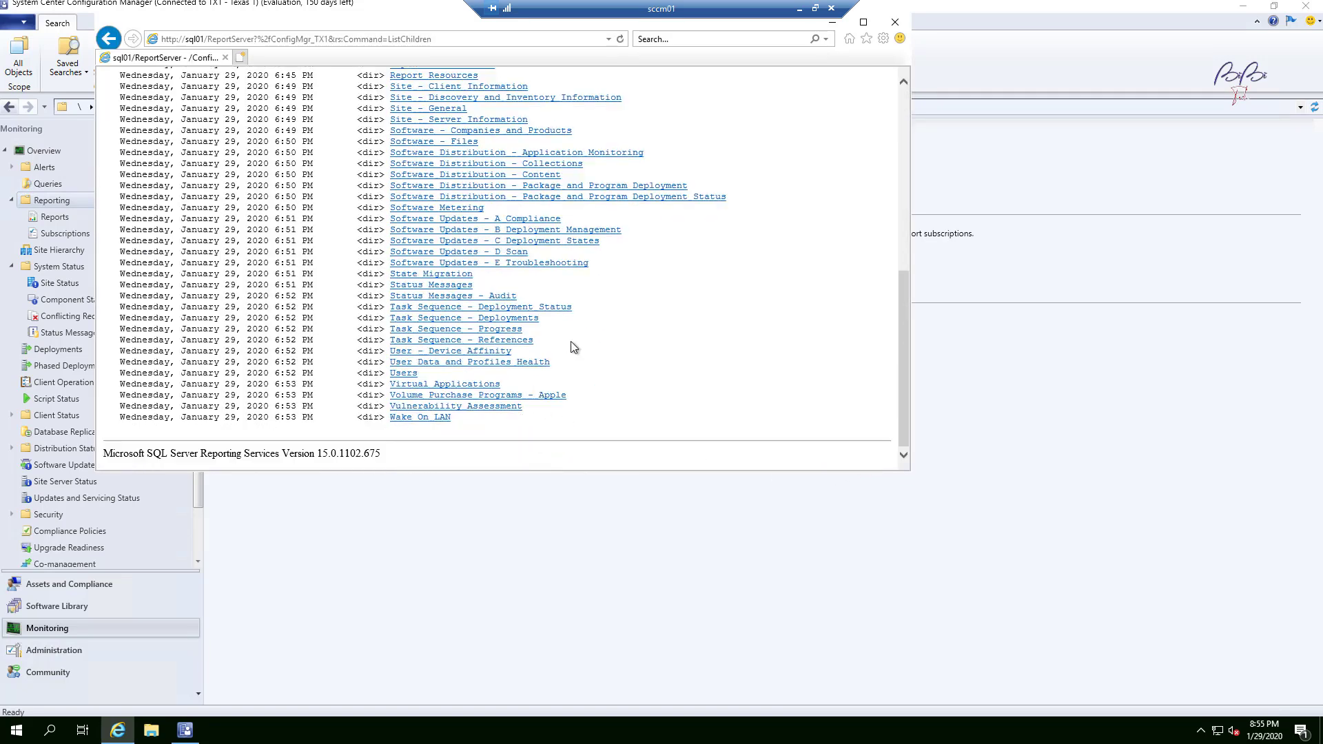
{"action": "left_click", "coordinate": [471, 224]}
{"action": "left_click", "coordinate": [500, 222]}
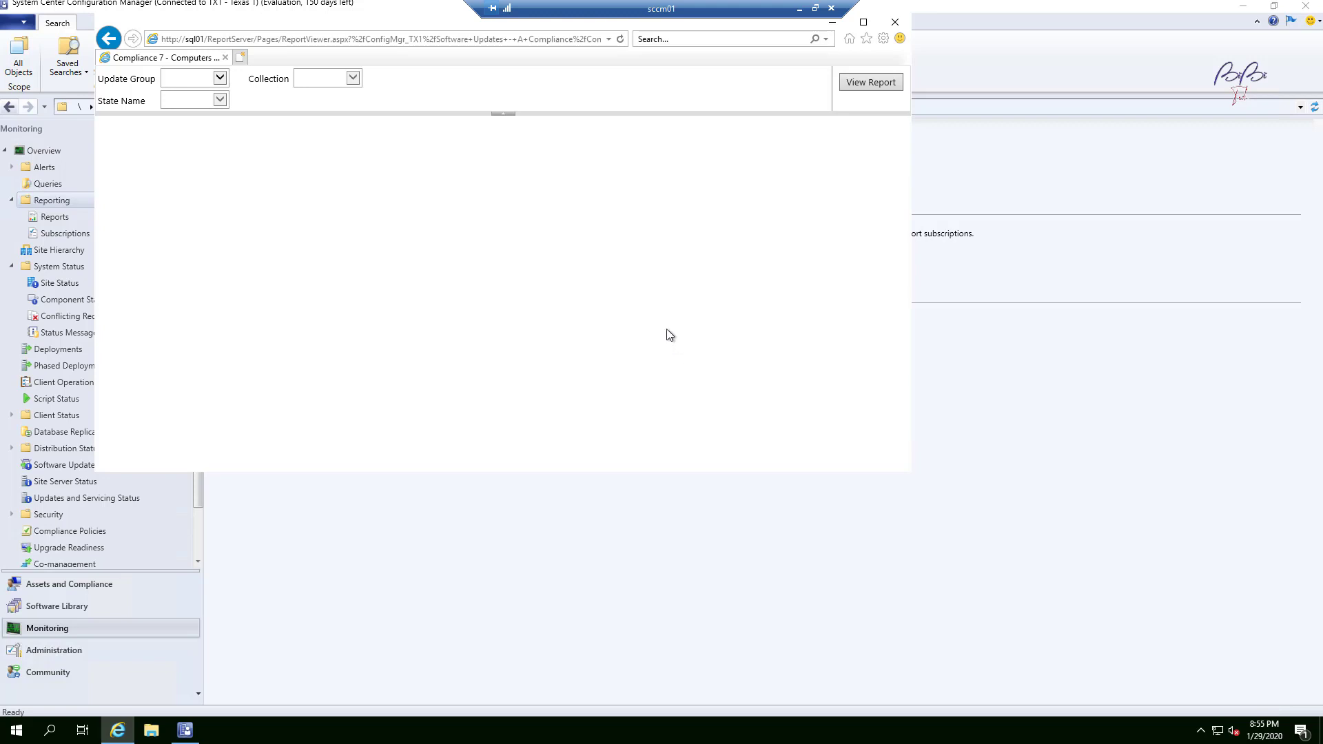
{"action": "left_click", "coordinate": [108, 38]}
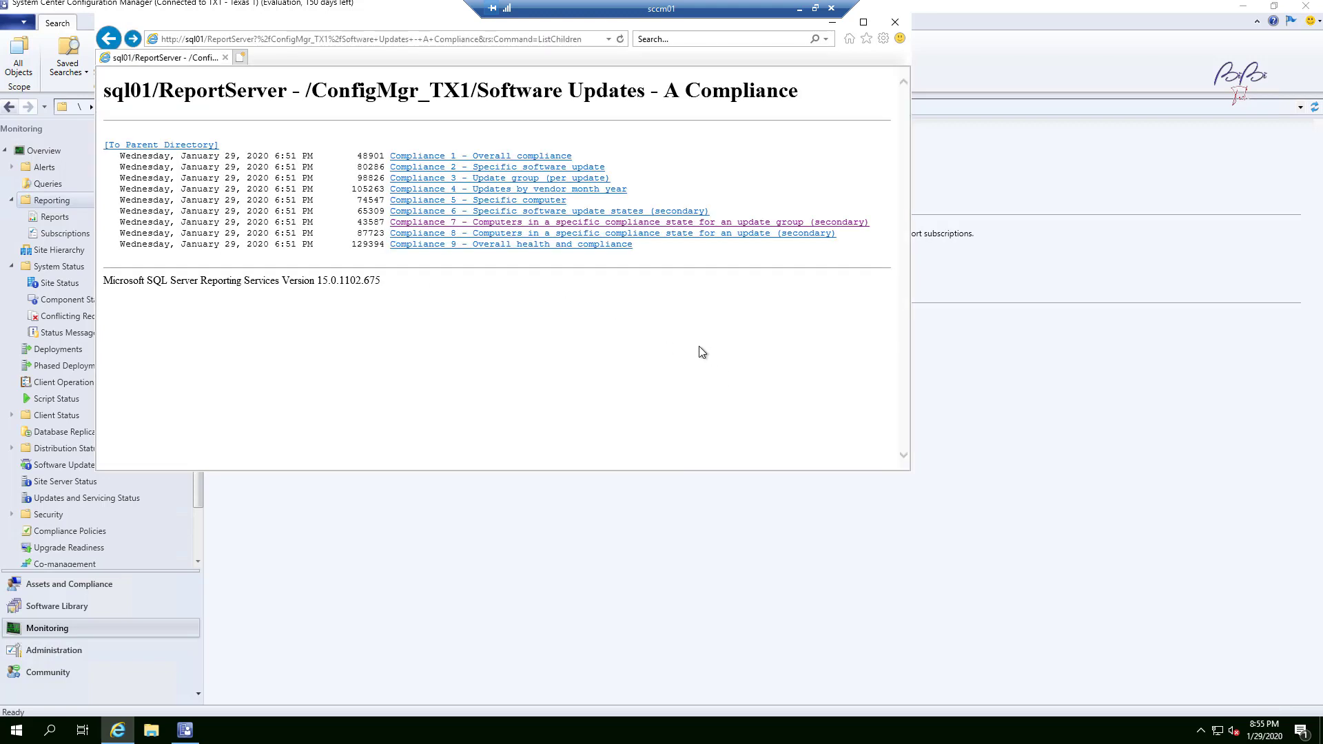
{"action": "left_click", "coordinate": [544, 184]}
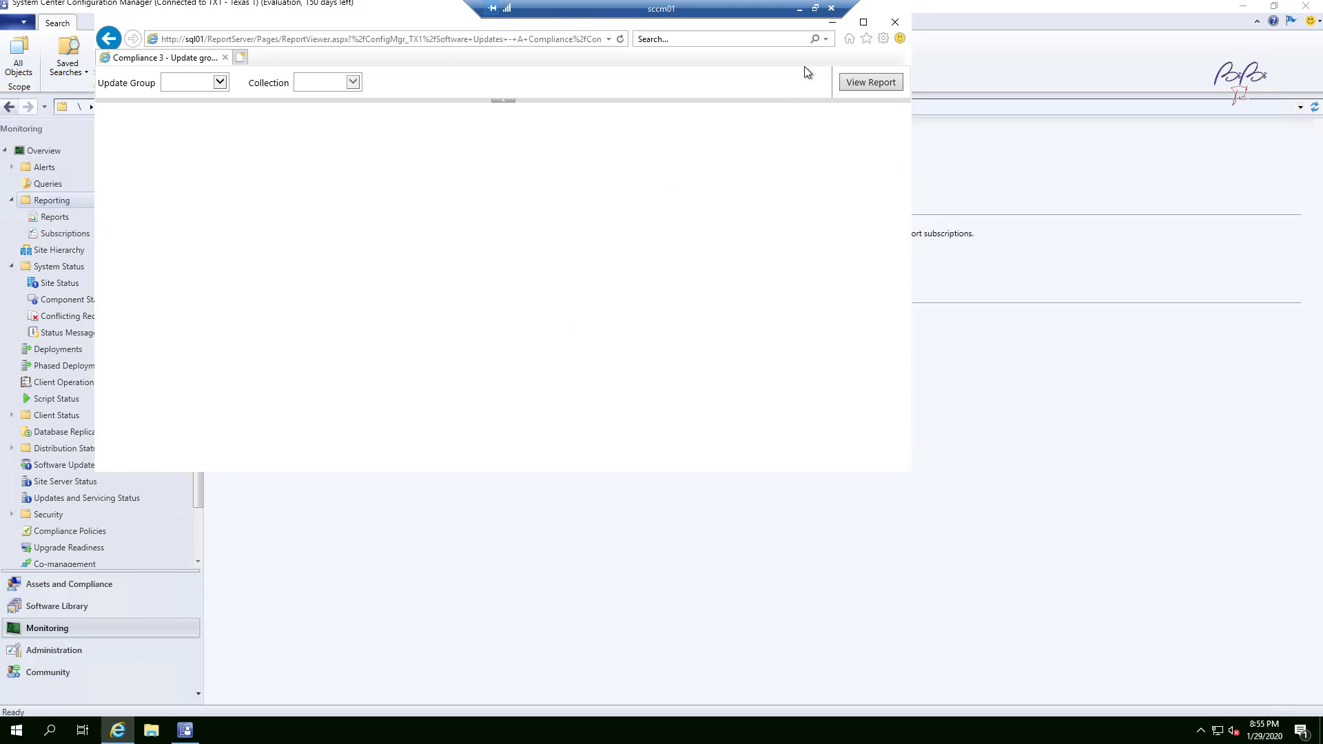
{"action": "left_click", "coordinate": [890, 26]}
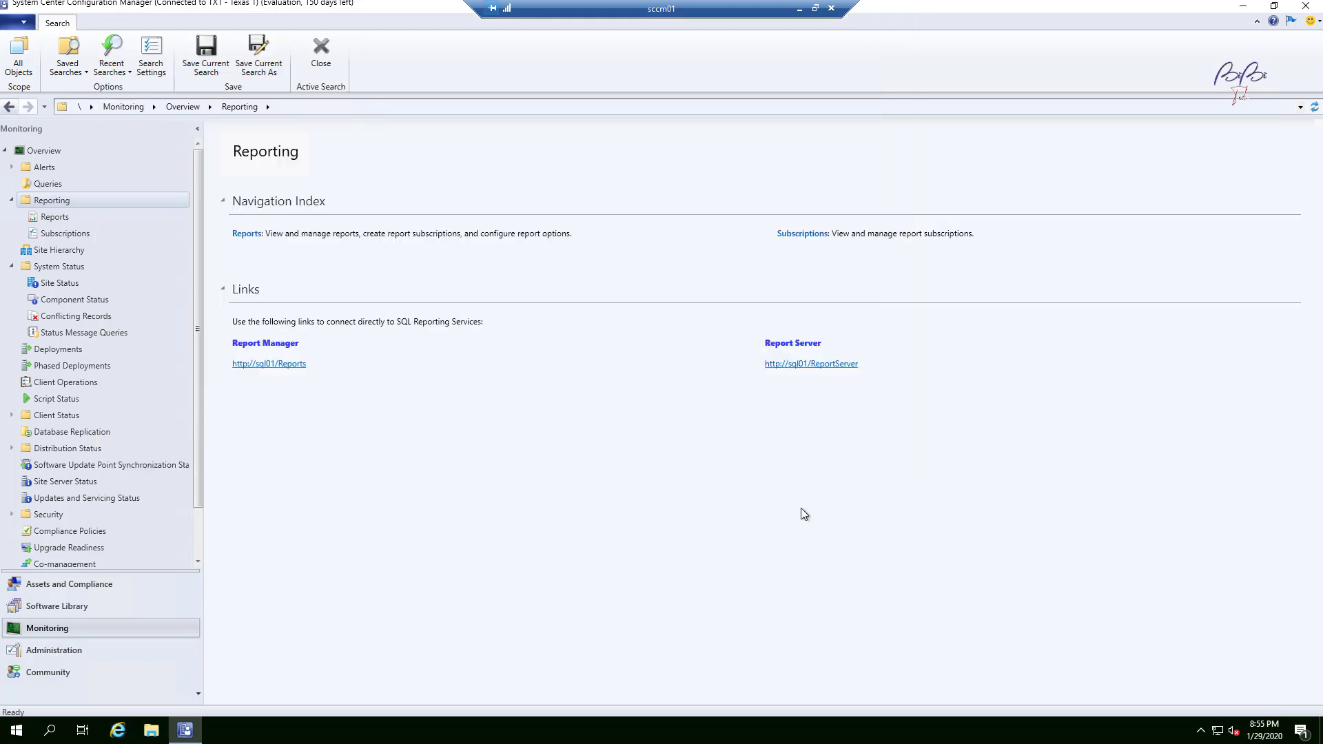